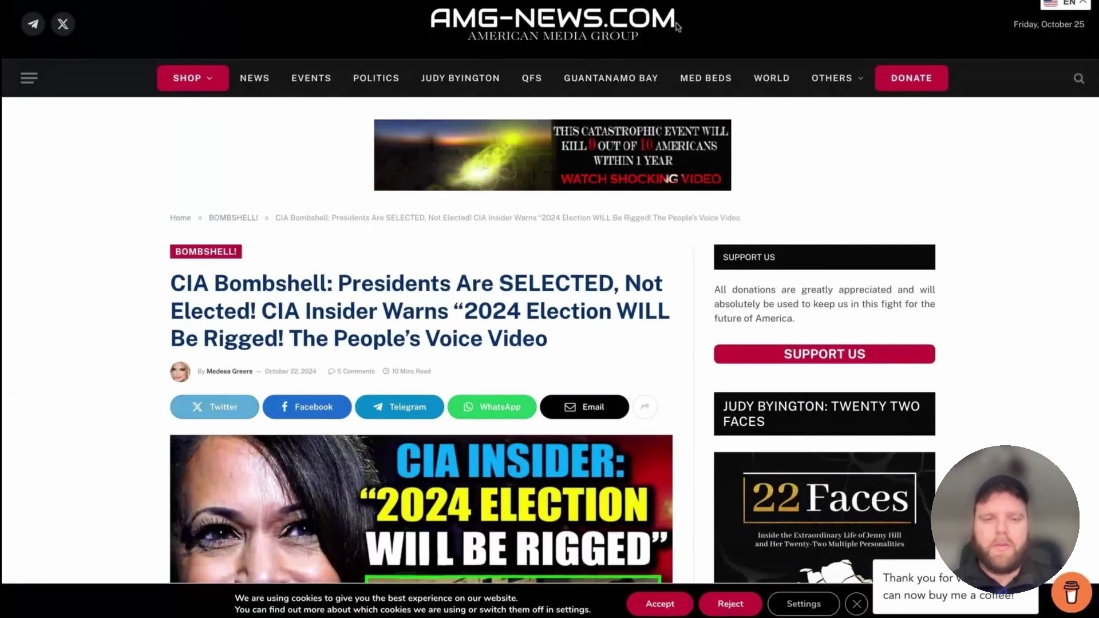
- Examine the AMG-News article on the 2024 election being rigged, including its body text, sidebar, related posts and footer
scroll(678, 27, down, 3)
scroll(677, 27, down, 20)
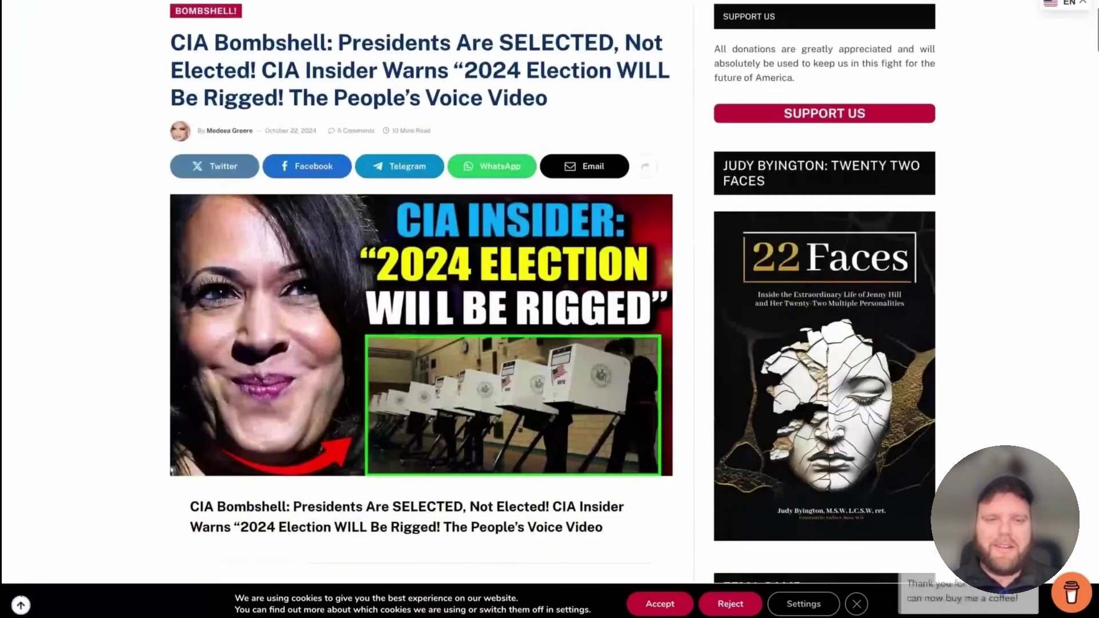
scroll(550, 292, down, 15)
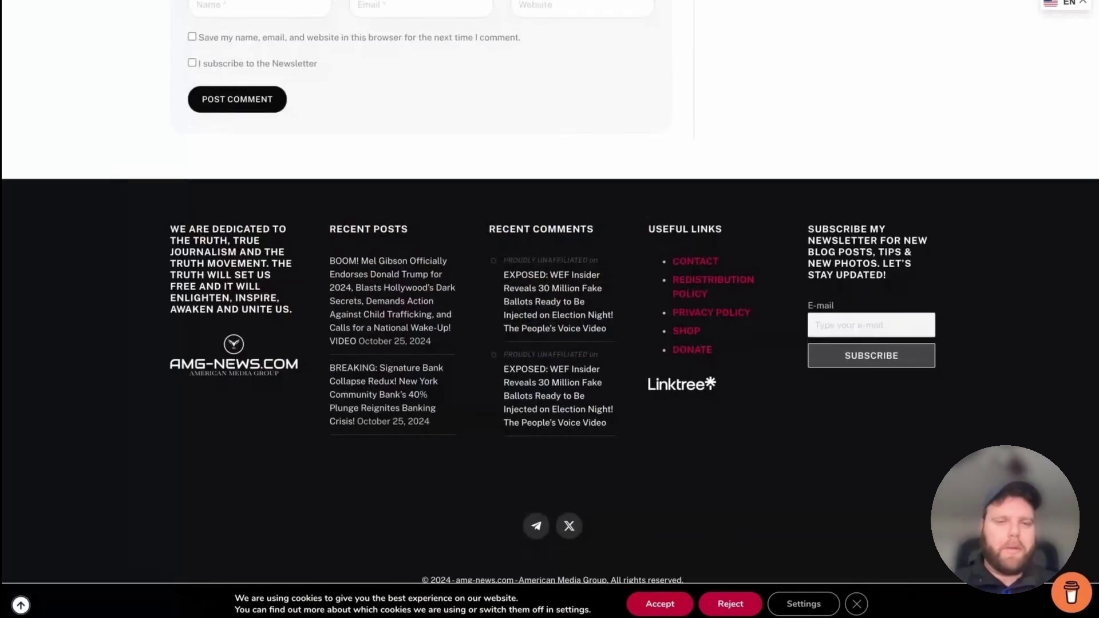
scroll(550, 304, up, 20)
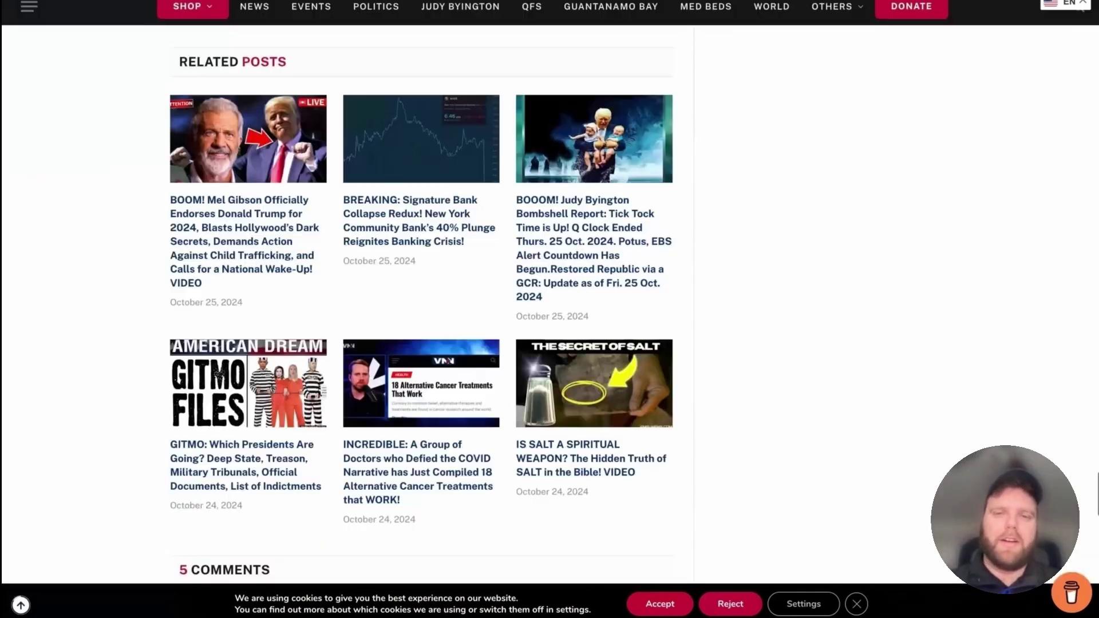
scroll(421, 304, up, 20)
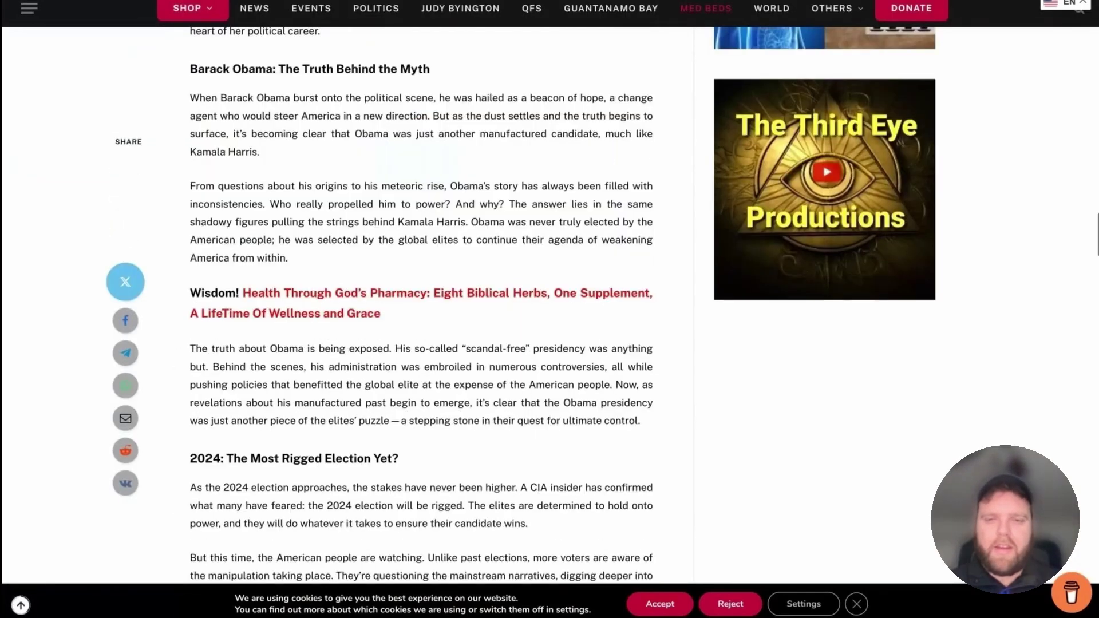
scroll(777, 320, up, 8)
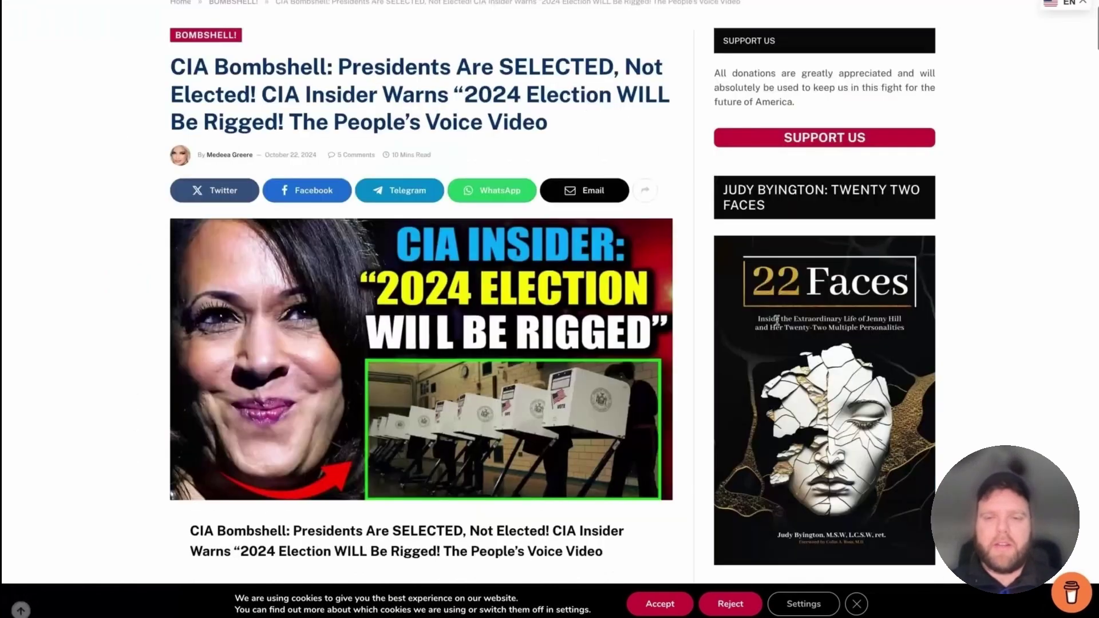
scroll(777, 319, down, 20)
scroll(897, 84, down, 8)
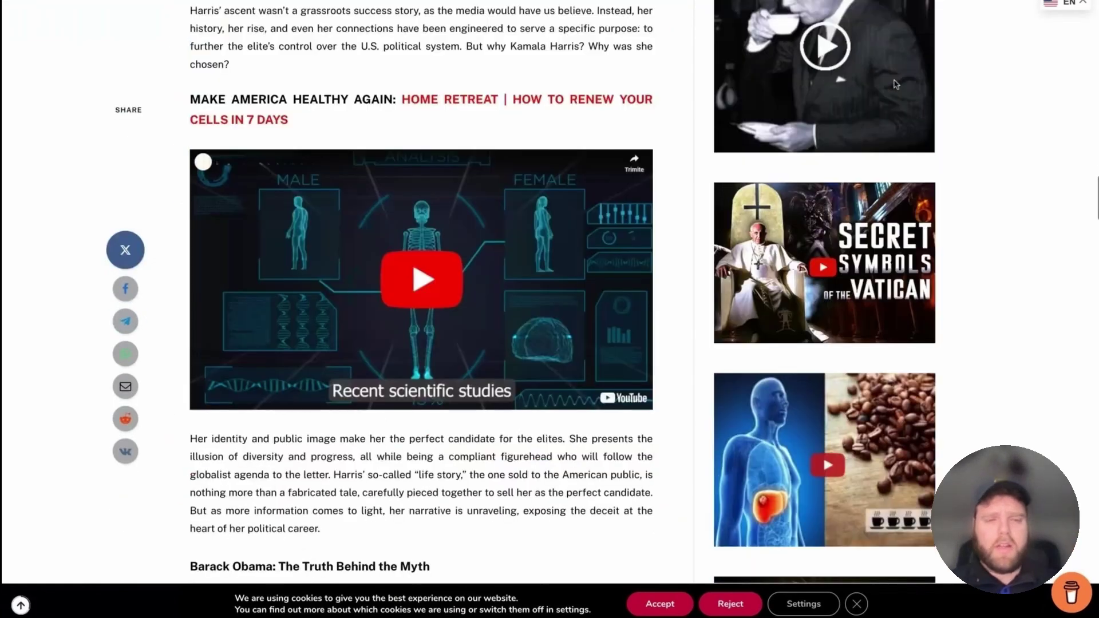
scroll(896, 84, up, 20)
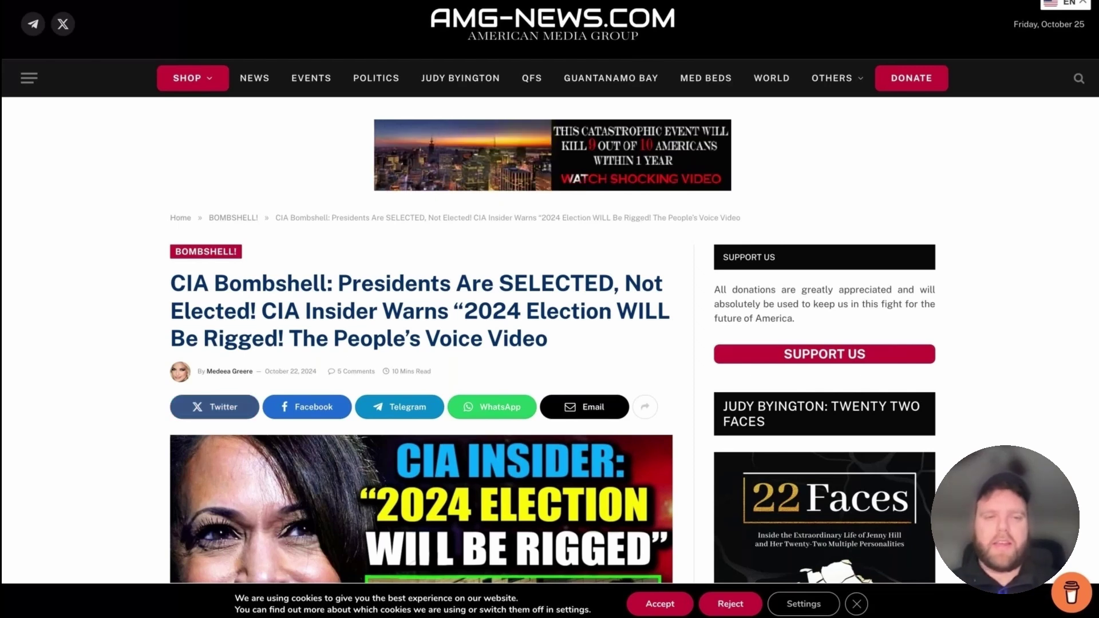
- Highlight the full headline of the CIA Bombshell article for reading, and clear the selection
scroll(661, 174, down, 3)
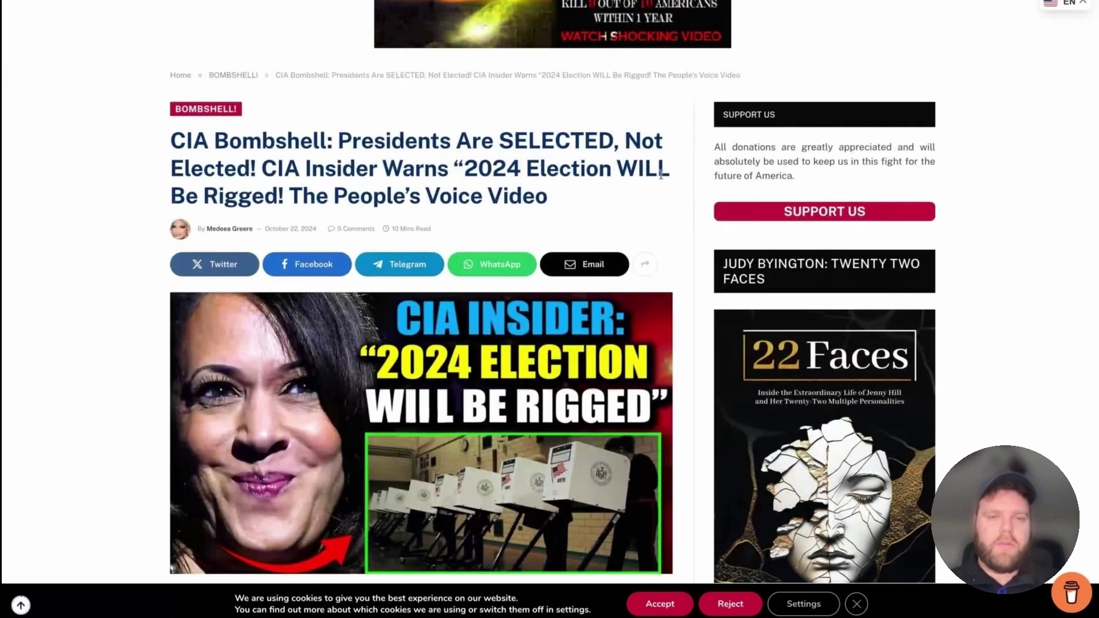
drag(574, 204, 170, 142)
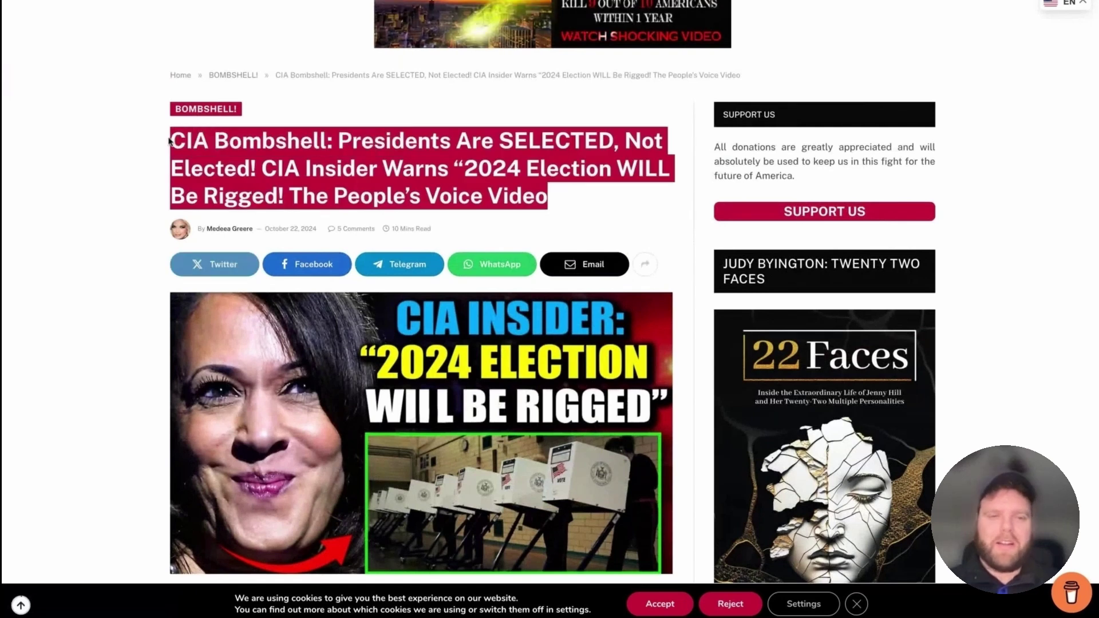
click(170, 142)
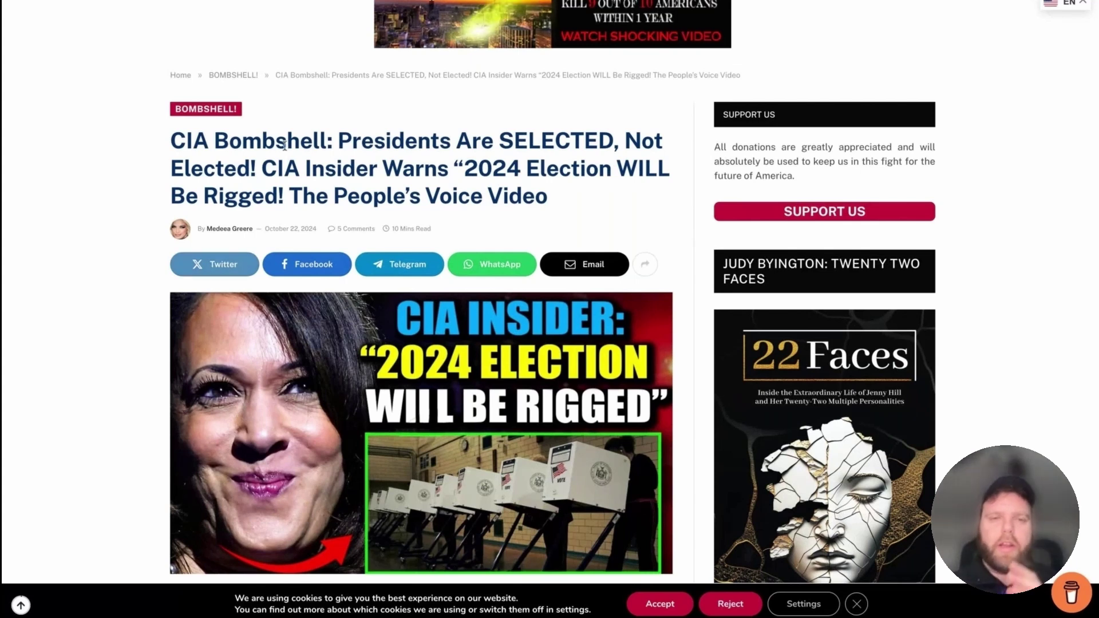
scroll(284, 145, up, 3)
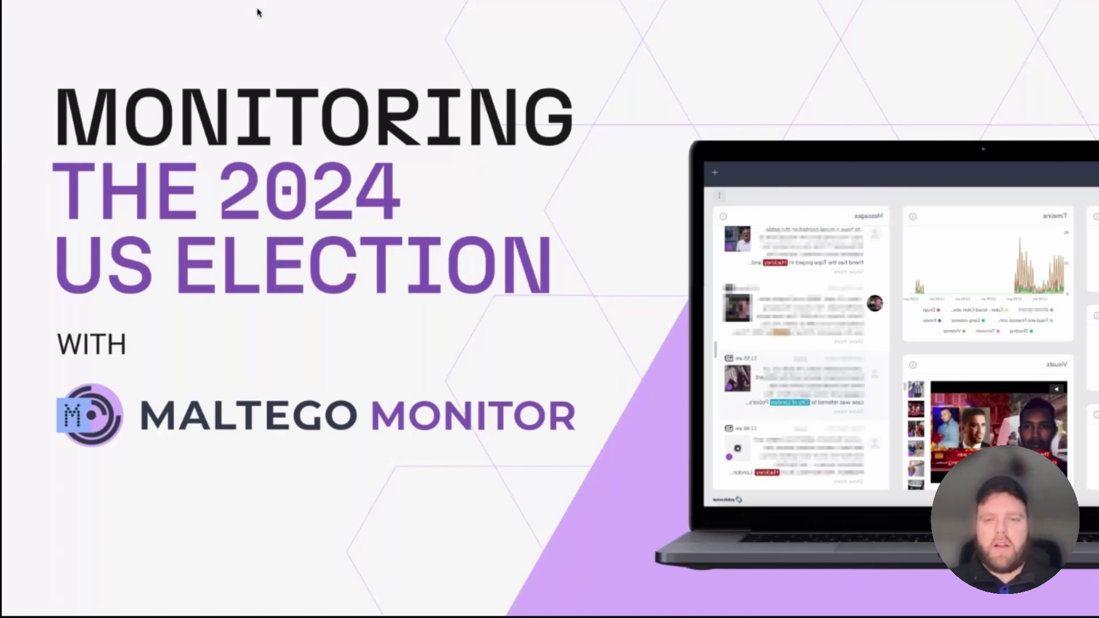
- Switch to Maltego Monitor's Elections misinformation case and view its source filter options without changing them
key(Right)
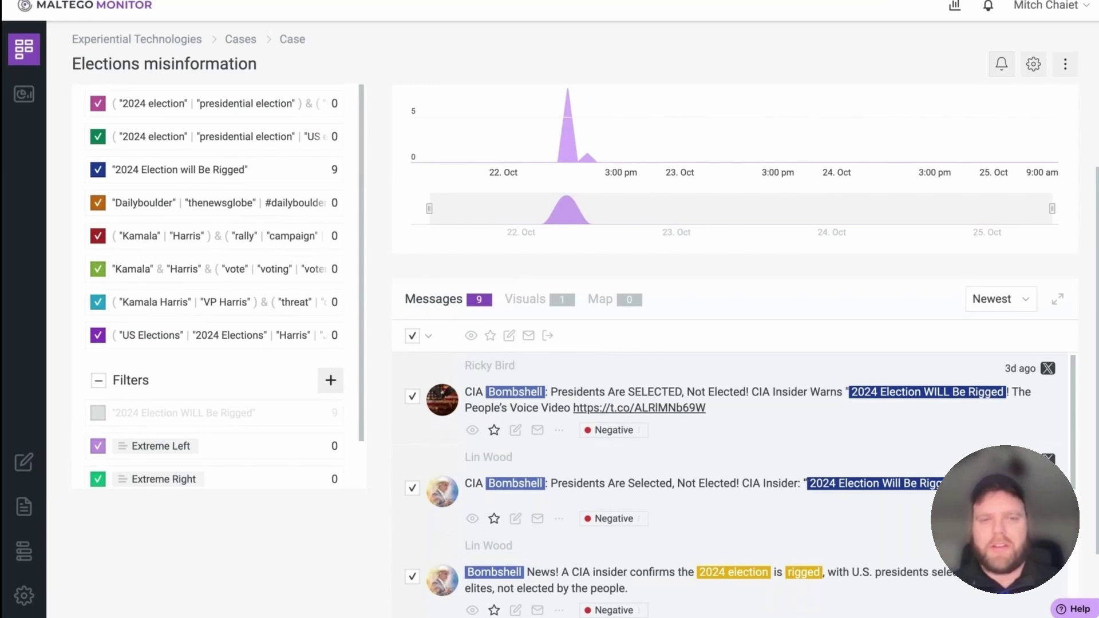
scroll(617, 268, up, 2)
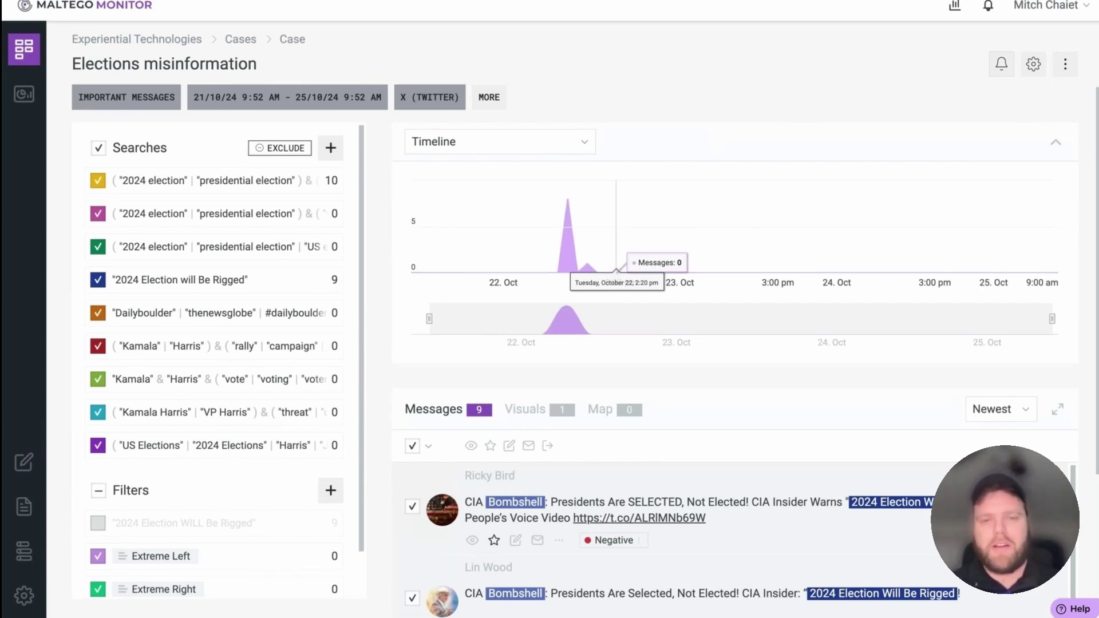
click(438, 107)
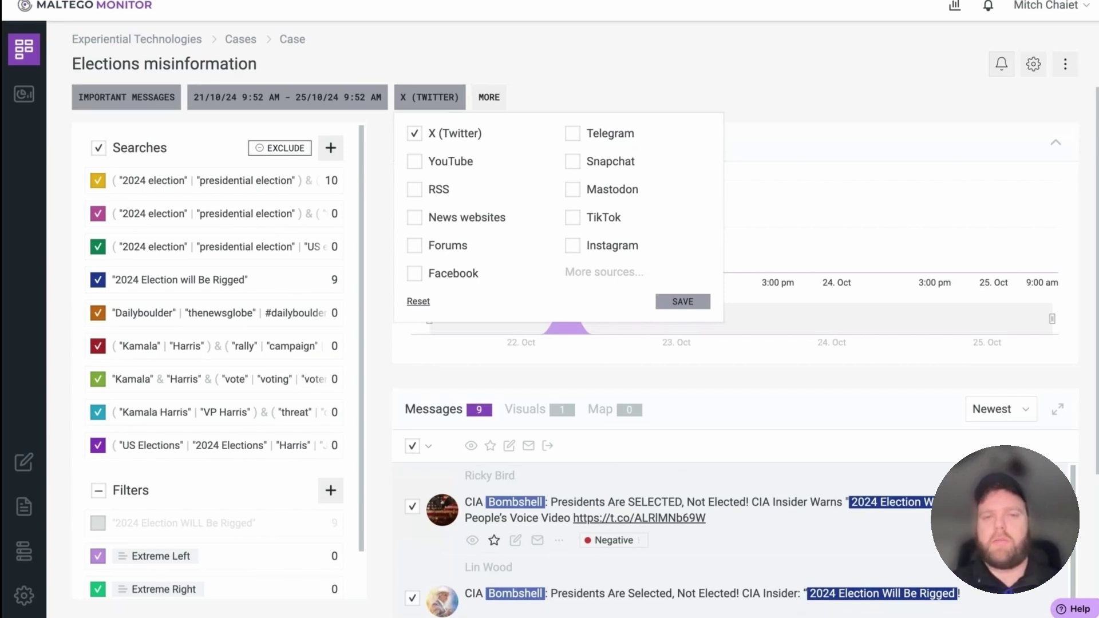
click(711, 292)
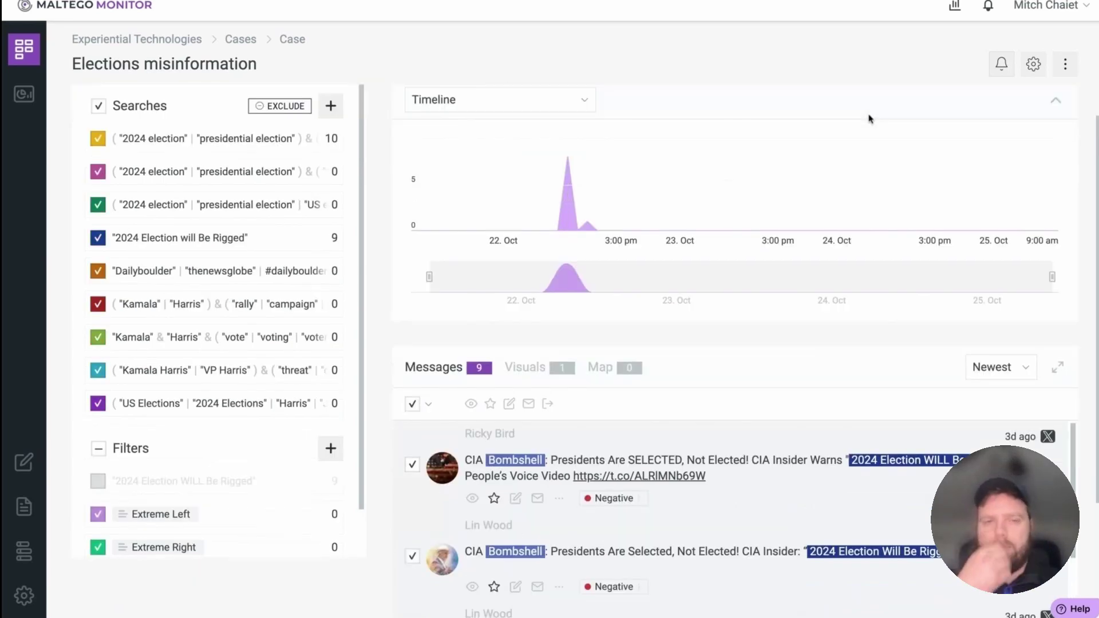
- Inspect the full query of the second search in the Searches list and close it without changes
scroll(867, 115, down, 2)
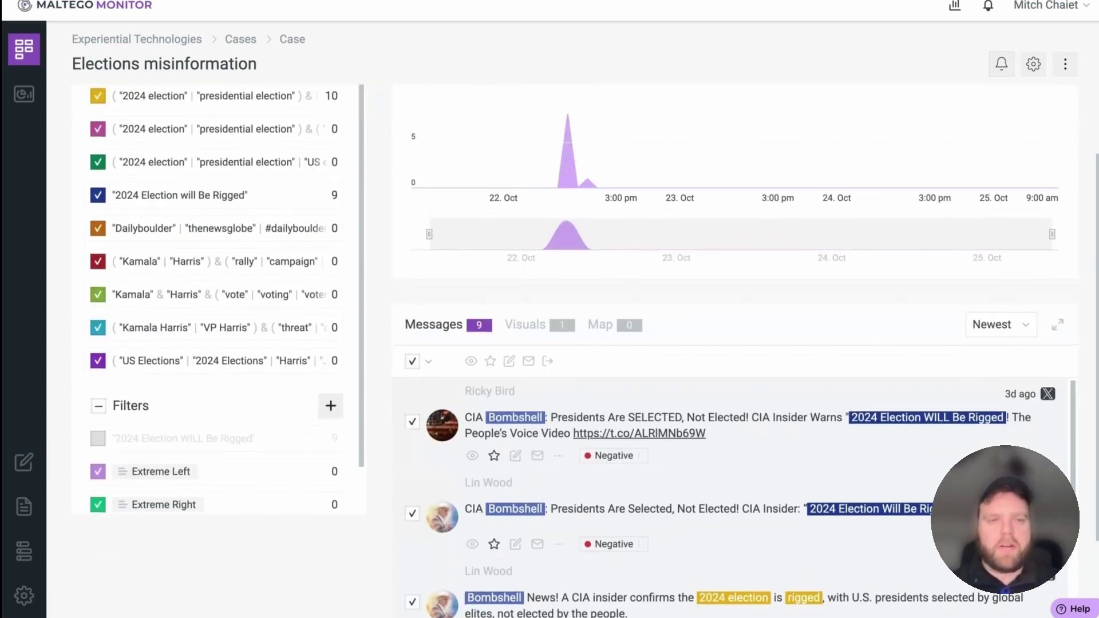
scroll(250, 186, up, 2)
scroll(252, 184, down, 1)
scroll(252, 184, up, 2)
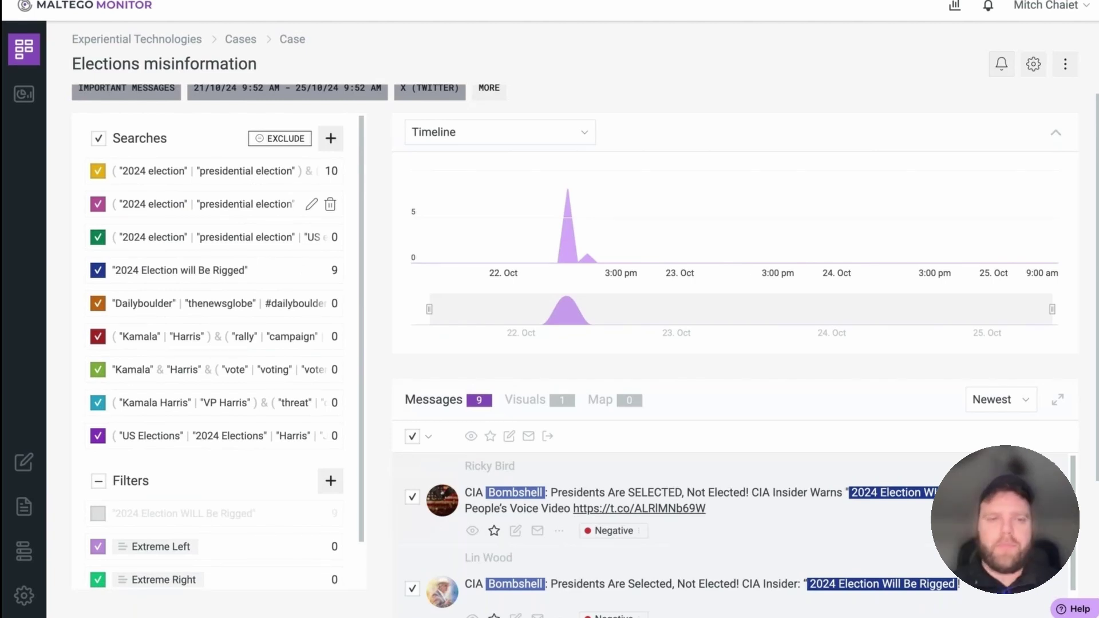
click(310, 205)
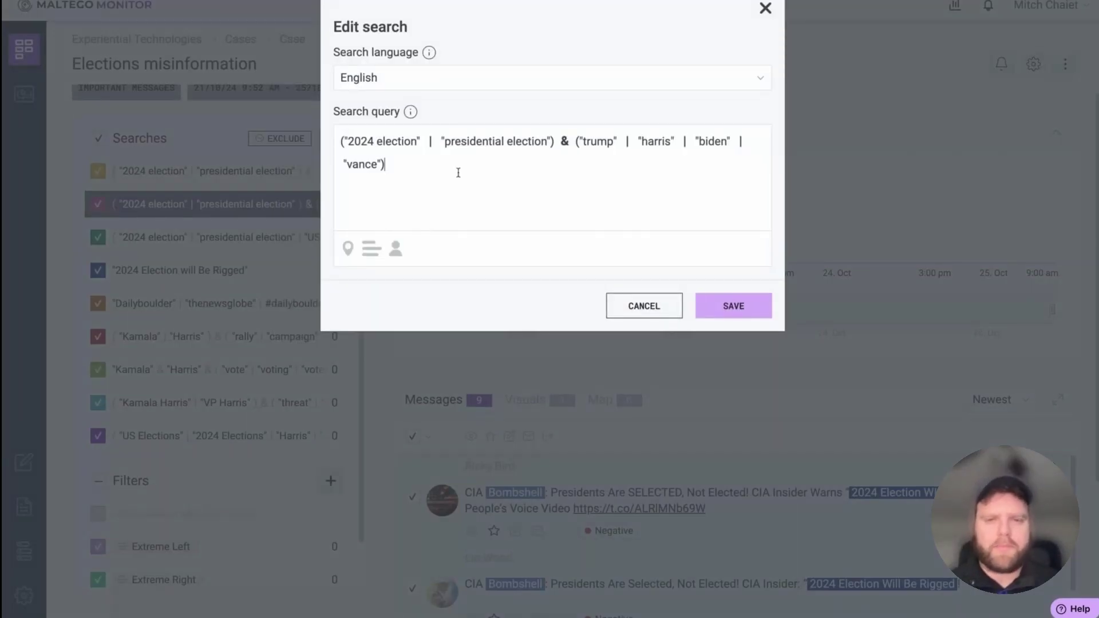
key(ctrl+a)
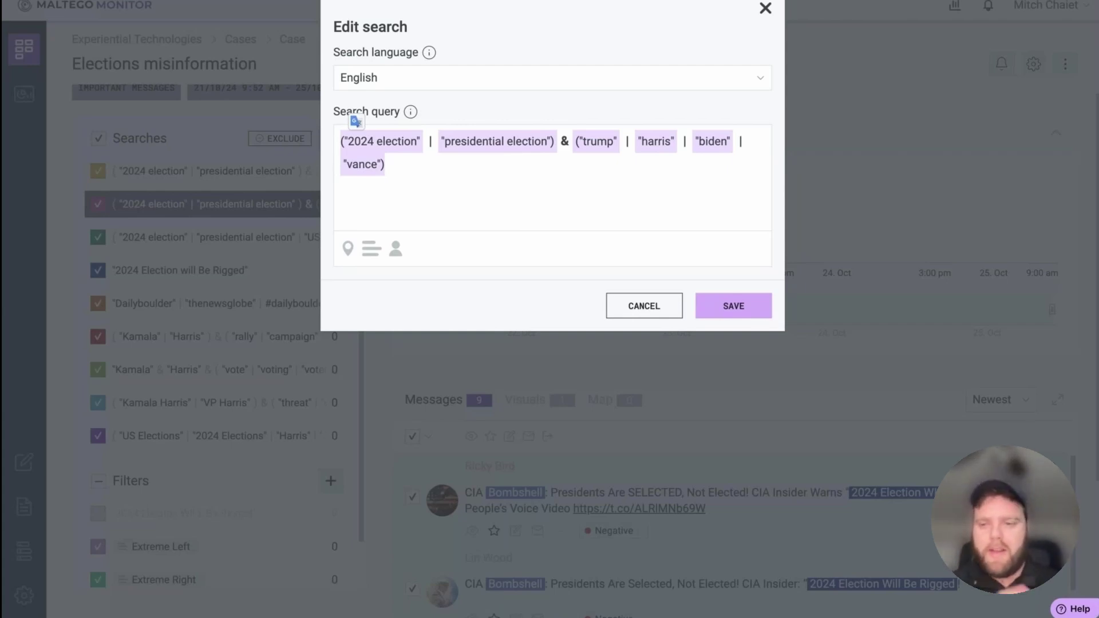
click(465, 188)
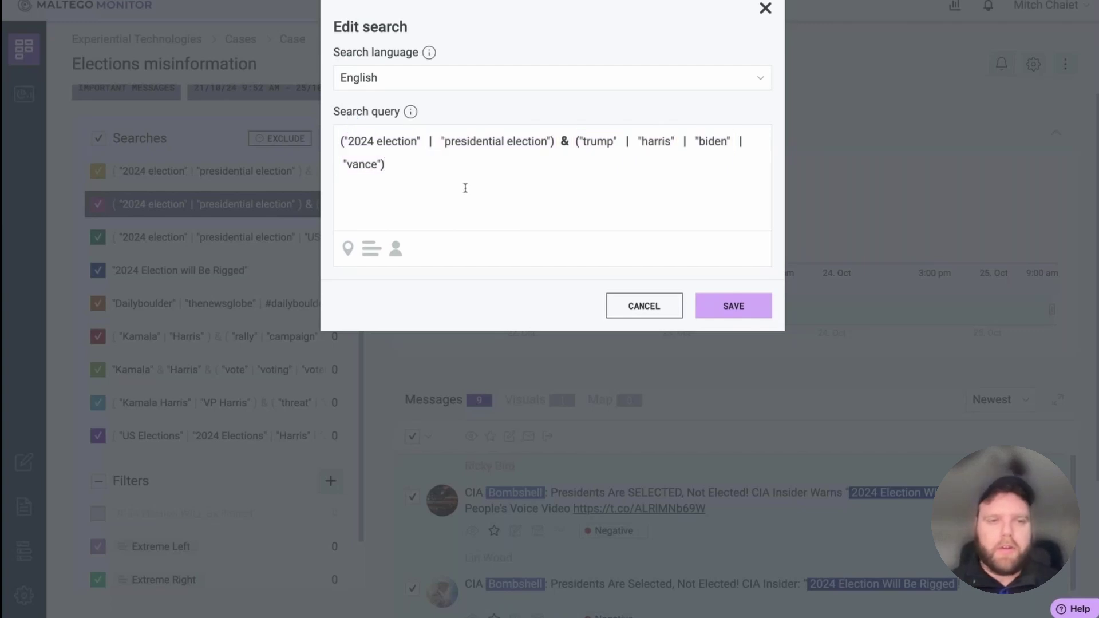
key(ctrl+a)
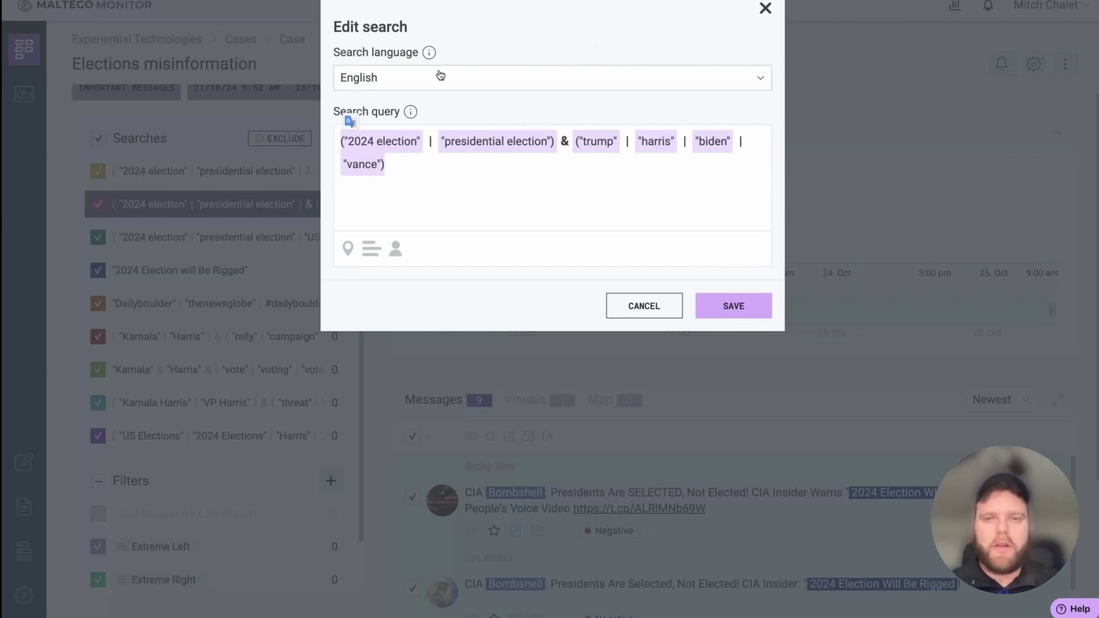
click(765, 8)
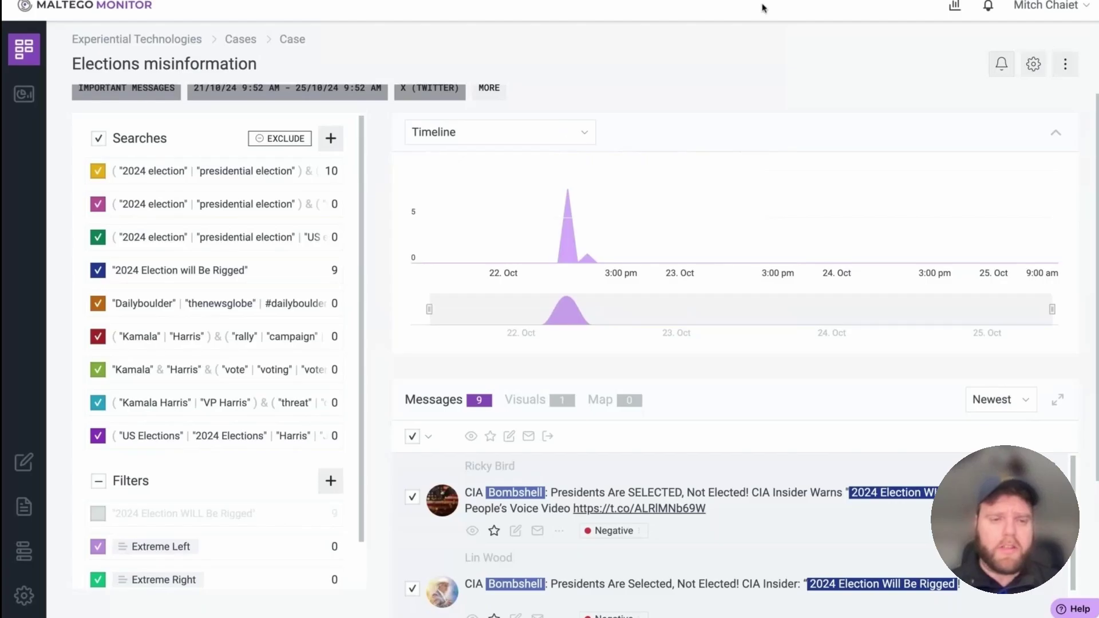
- Inspect the query of the "Dailyboulder" | "thenewsglobe" search and close it without changes
scroll(290, 245, down, 1)
scroll(291, 247, up, 1)
click(312, 304)
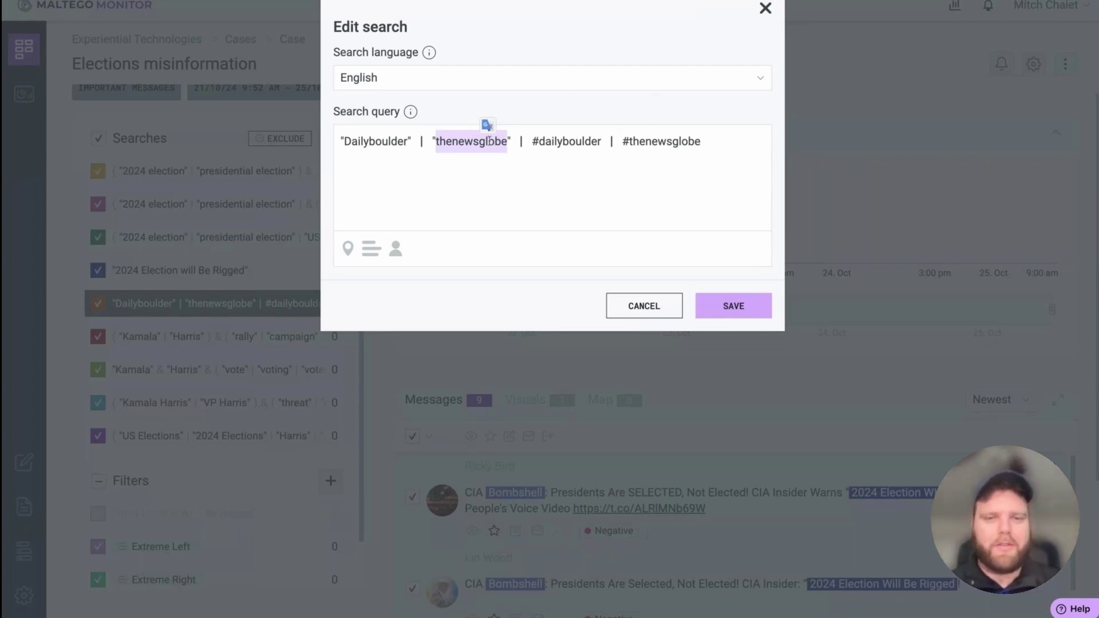
click(581, 141)
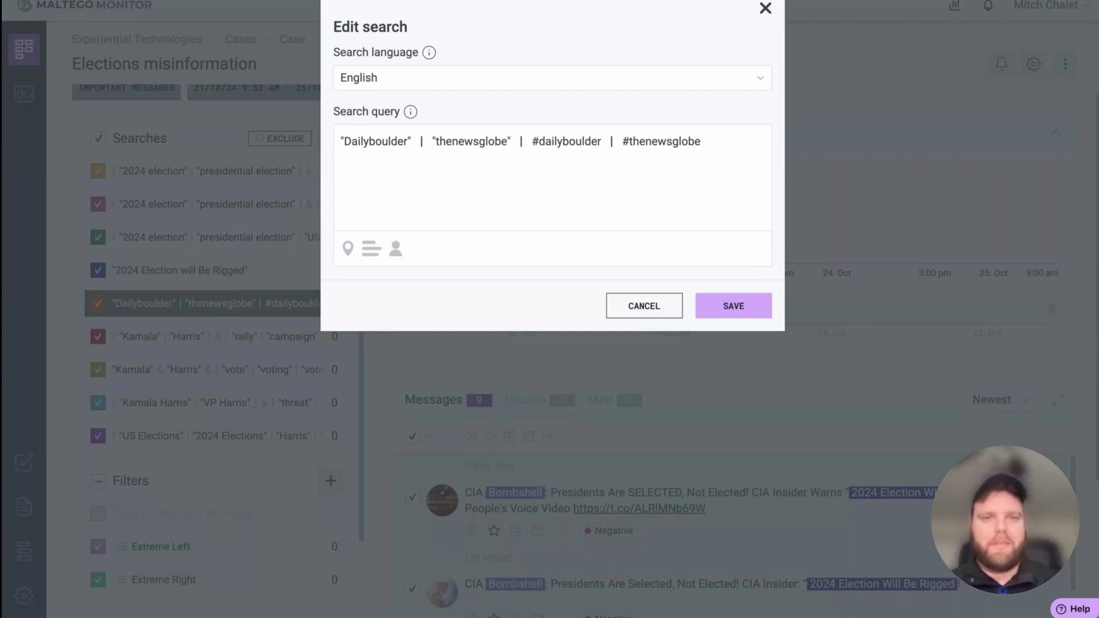
drag(703, 142, 343, 116)
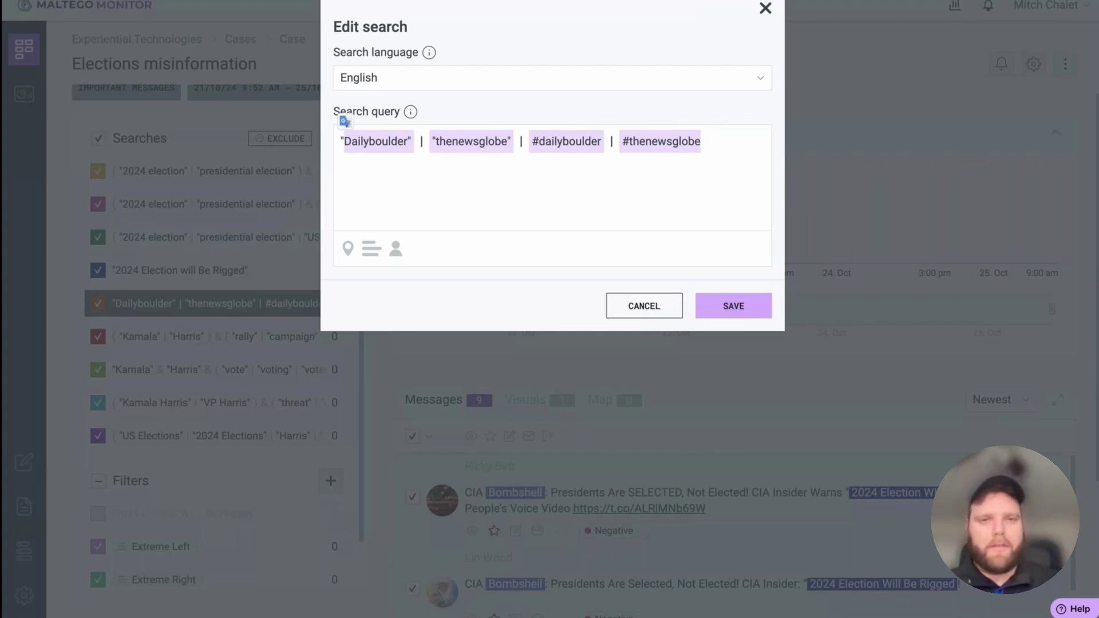
click(597, 173)
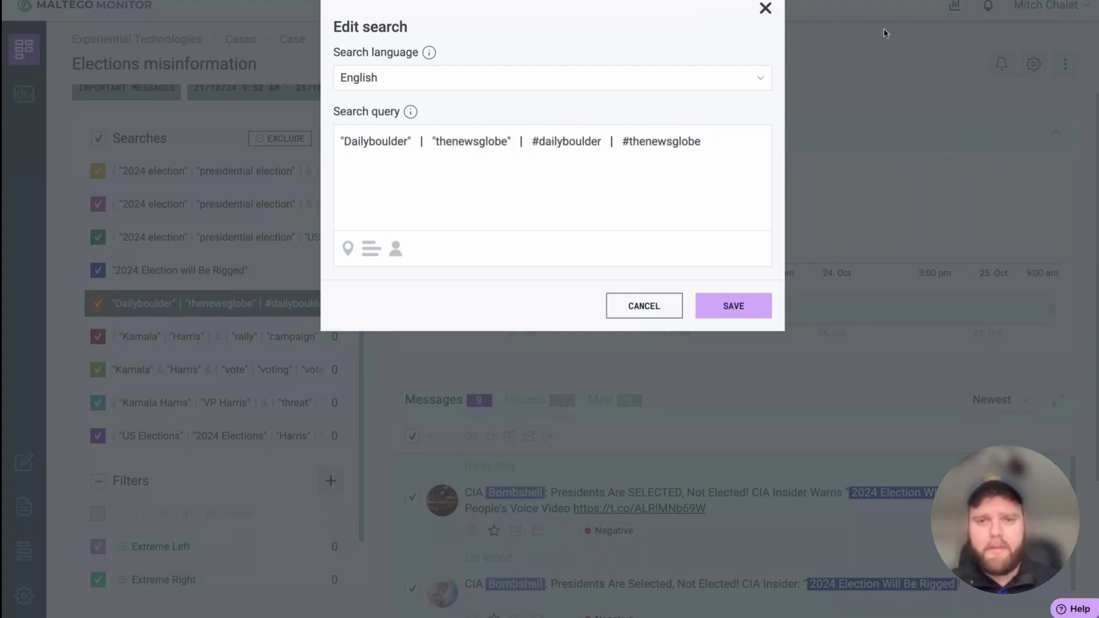
click(766, 9)
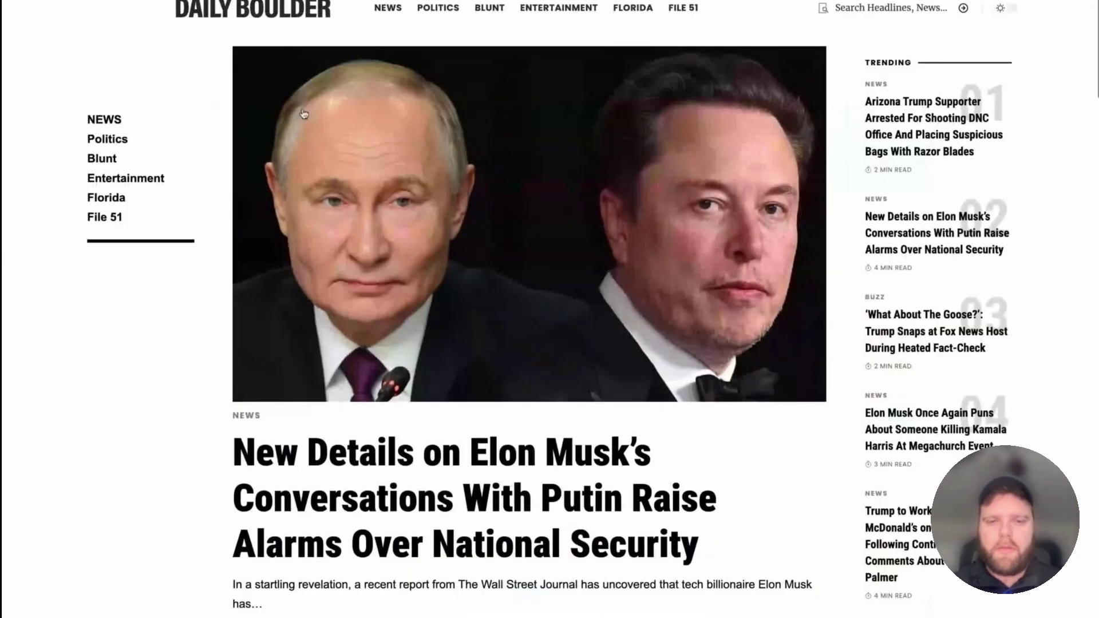
- Browse the Daily Boulder homepage, examining its lead story, What's Happening section and further headlines
scroll(301, 113, down, 15)
scroll(304, 112, down, 3)
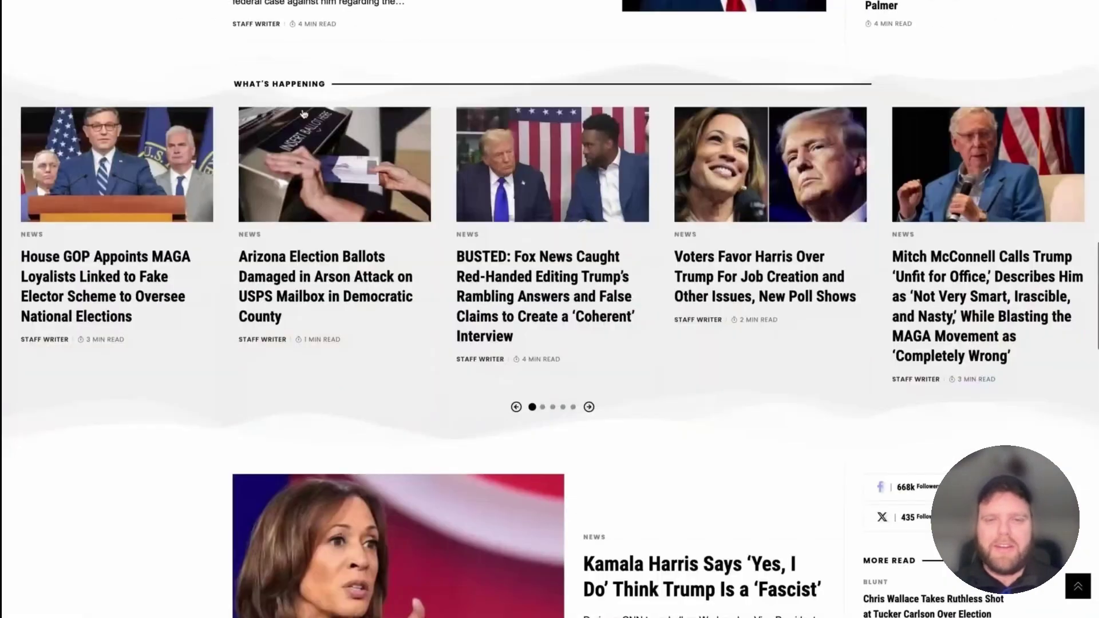
scroll(304, 113, down, 15)
scroll(303, 113, up, 5)
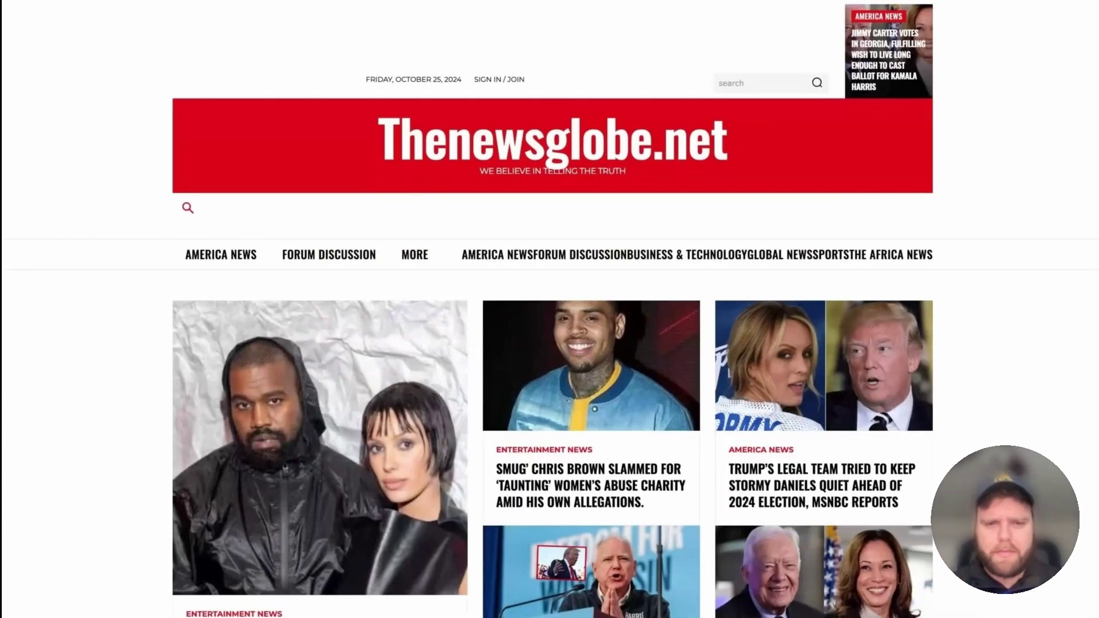
- Browse the Thenewsglobe.net homepage, examining its headlines, latest articles and footer links
scroll(626, 148, down, 1)
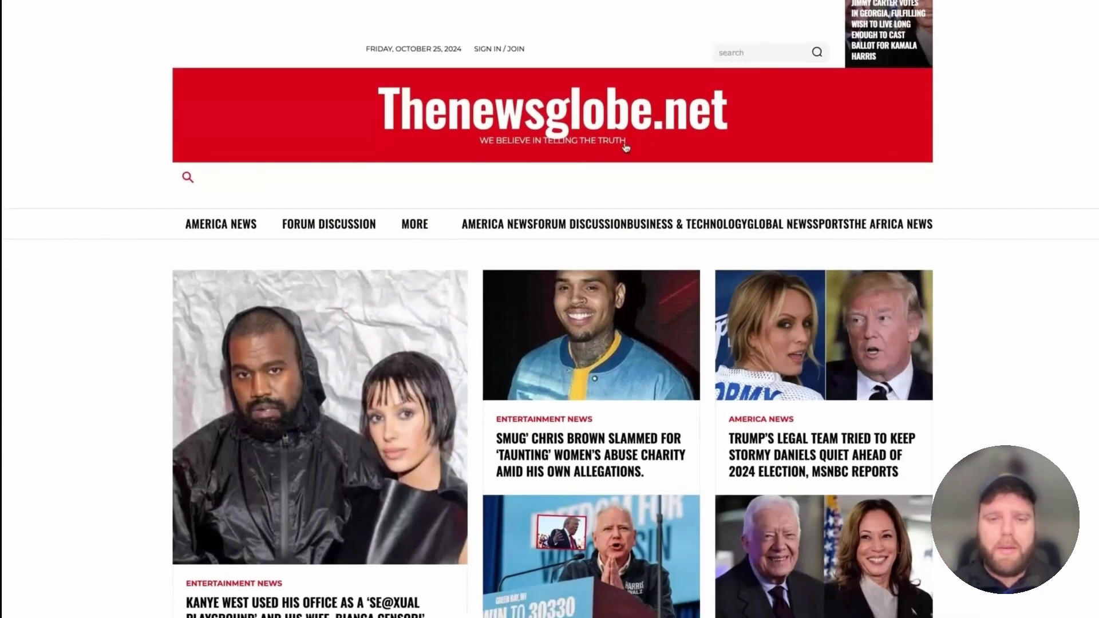
scroll(628, 147, down, 20)
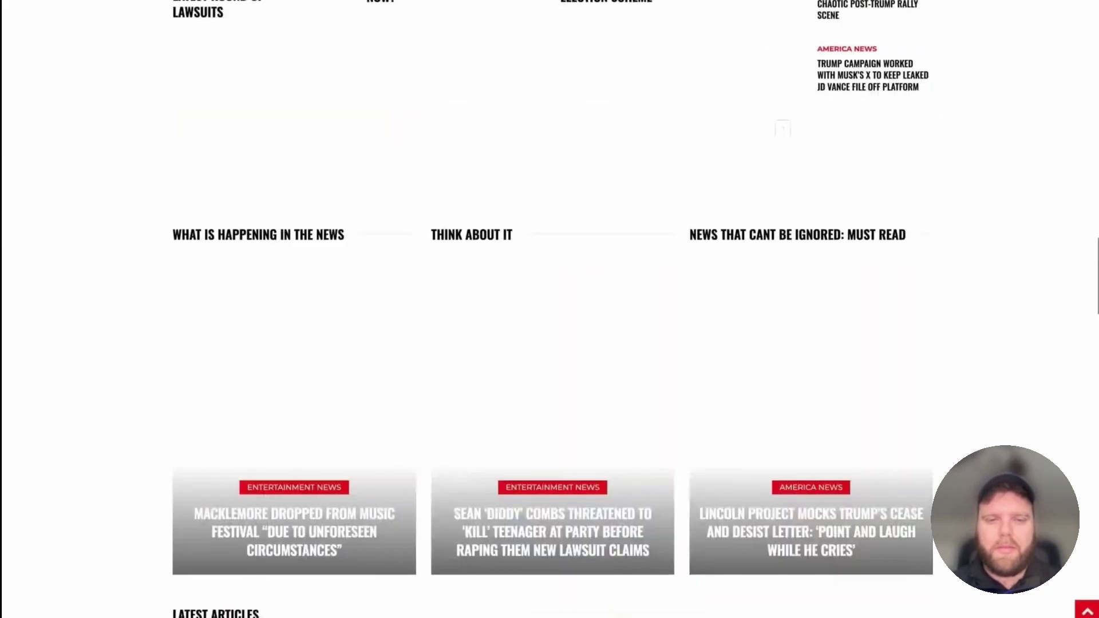
scroll(609, 417, down, 14)
scroll(608, 417, up, 2)
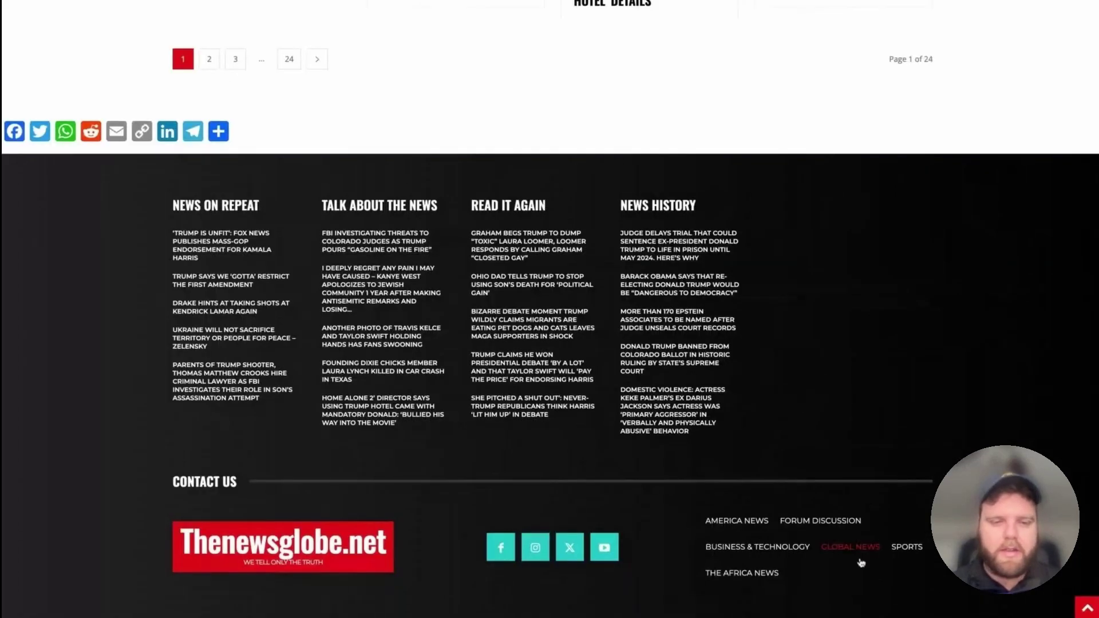
scroll(386, 517, up, 10)
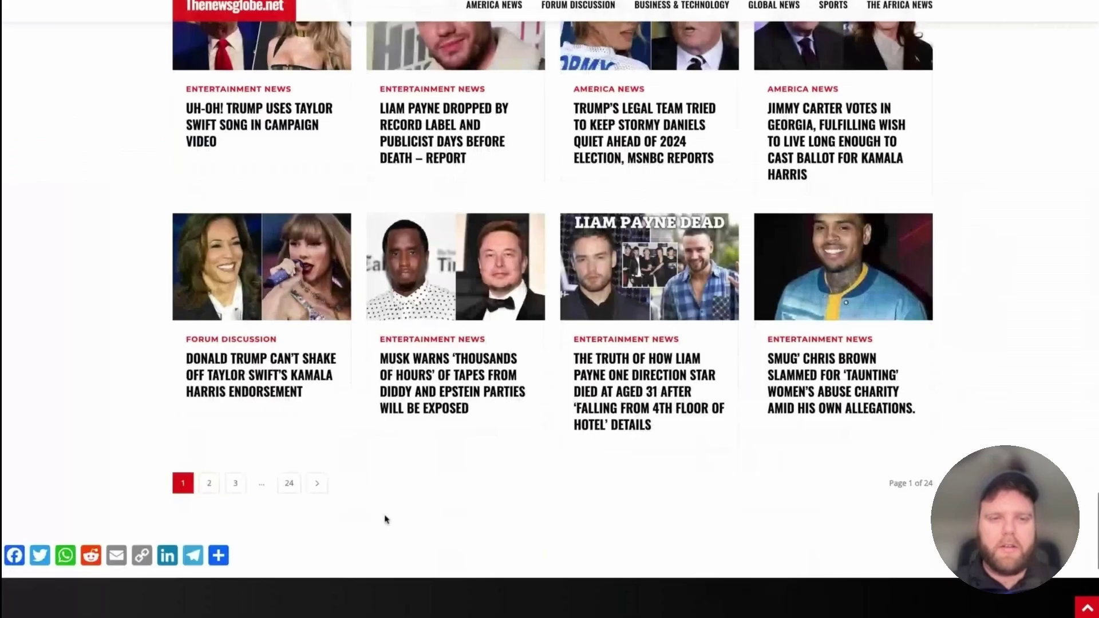
scroll(385, 519, up, 10)
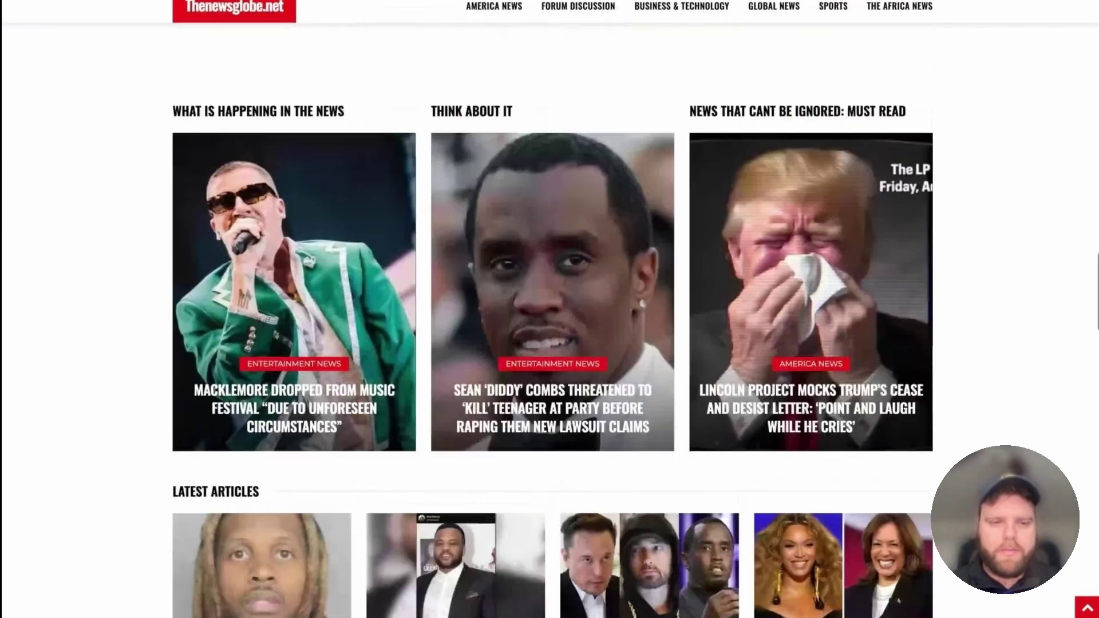
- Open the Thenewsglobe.net article about the Dallas pharmacy owner sentenced for a healthcare scam
scroll(370, 512, down, 10)
click(242, 268)
click(241, 268)
scroll(348, 341, down, 2)
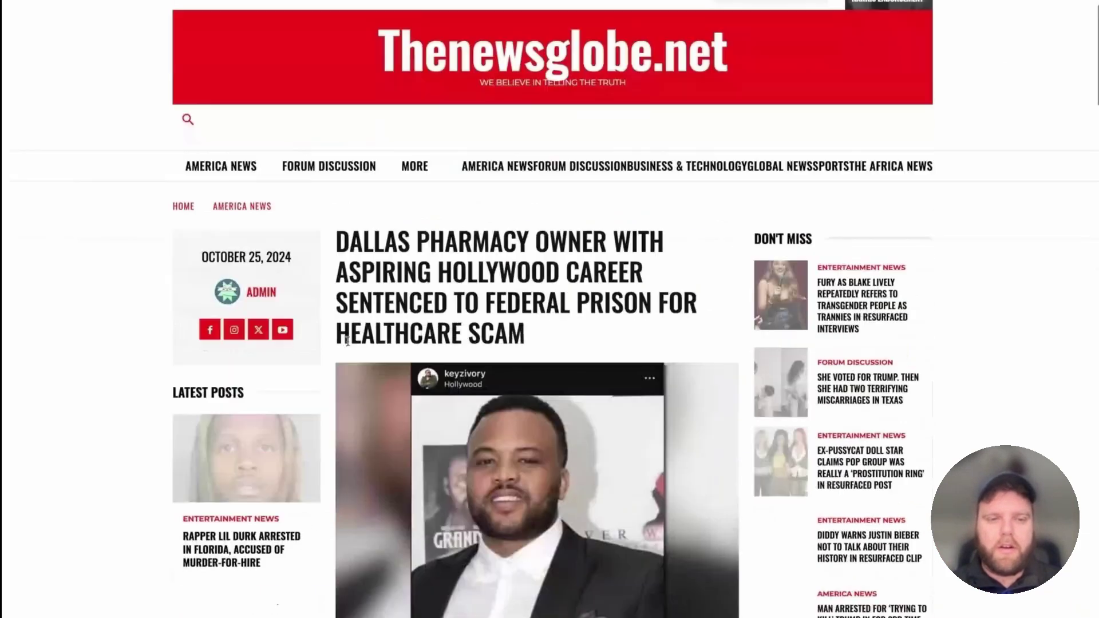
- Switch from the Thenewsglobe.net article back to the Maltego Monitor case and review its searches, timeline and messages
click(255, 292)
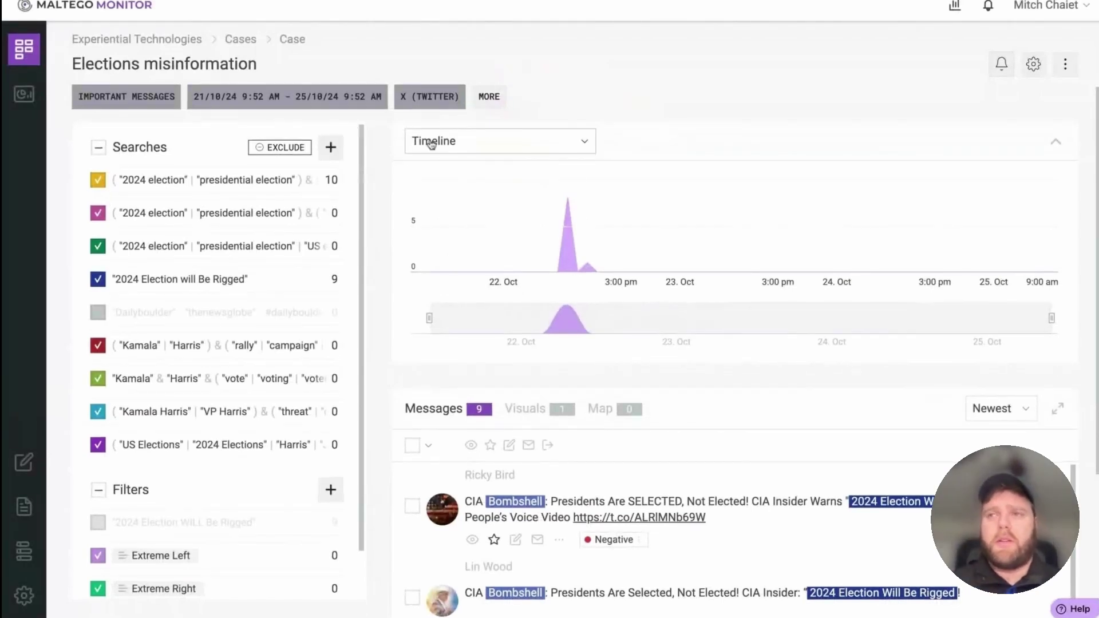
scroll(432, 144, down, 1)
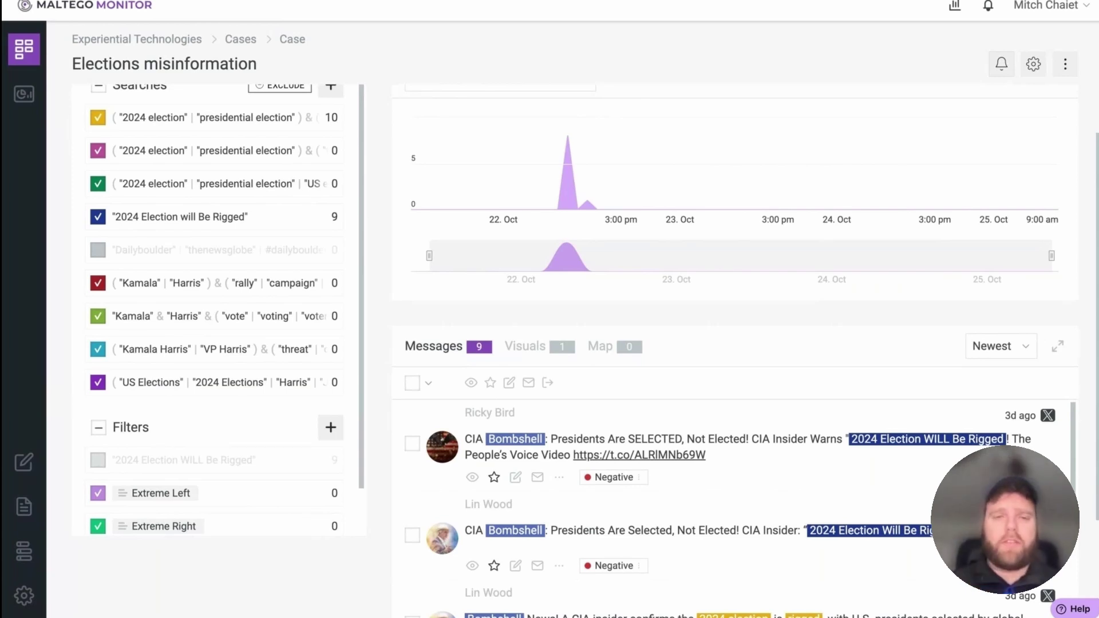
scroll(573, 343, down, 2)
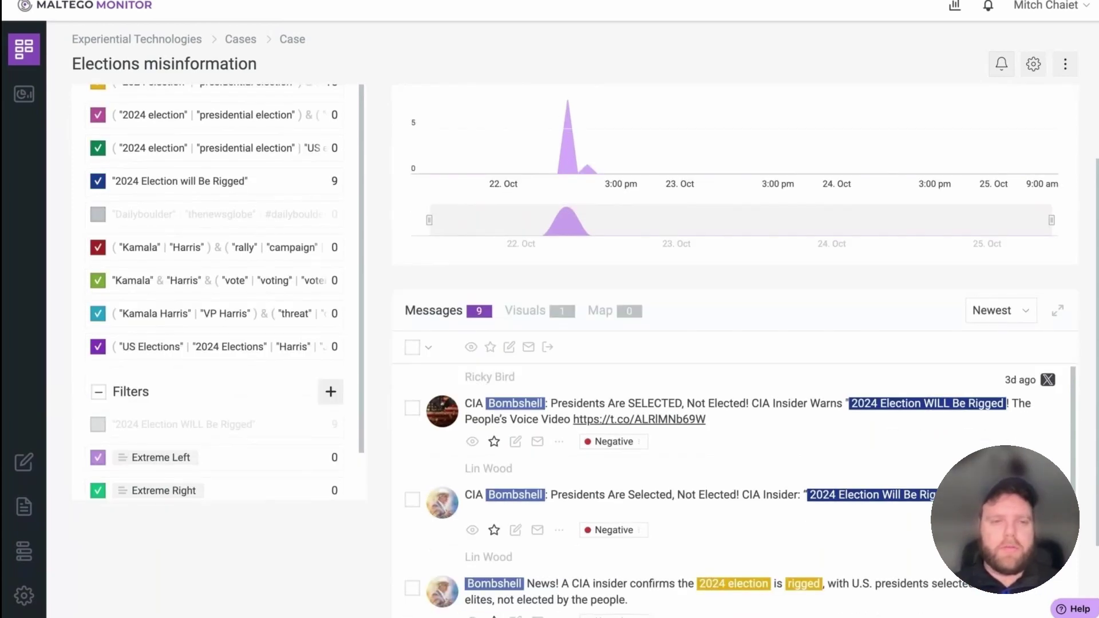
scroll(413, 147, up, 3)
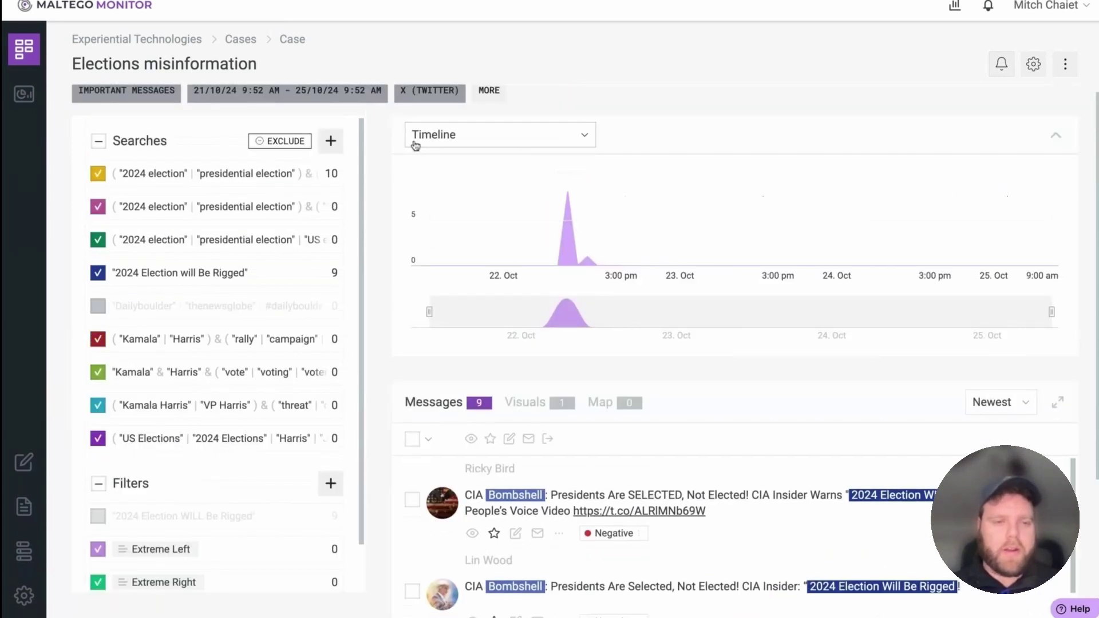
scroll(367, 198, down, 1)
- Copy the full query of the "Kamala Harris" | "VP Harris" threat search and close it without changes
click(209, 323)
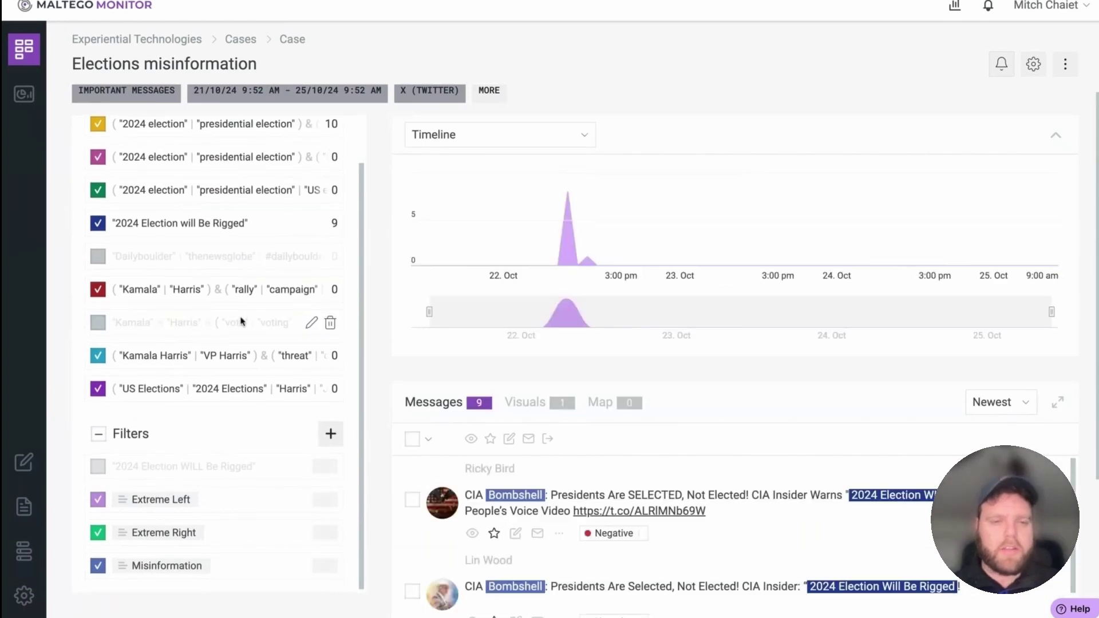
click(312, 356)
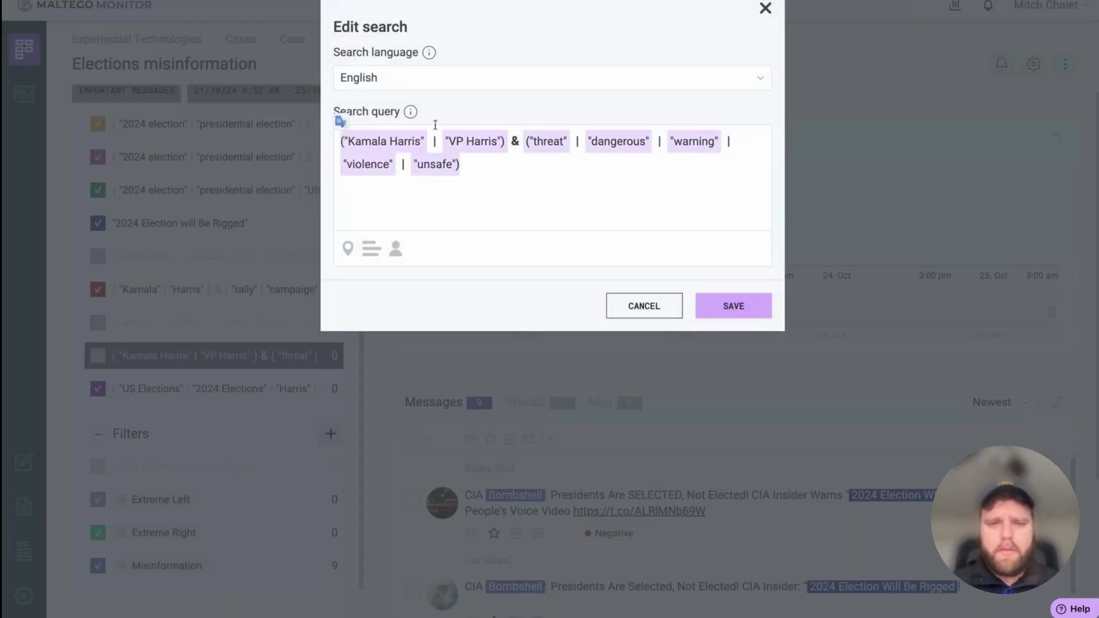
click(485, 163)
drag(485, 163, 340, 143)
key(ctrl+c)
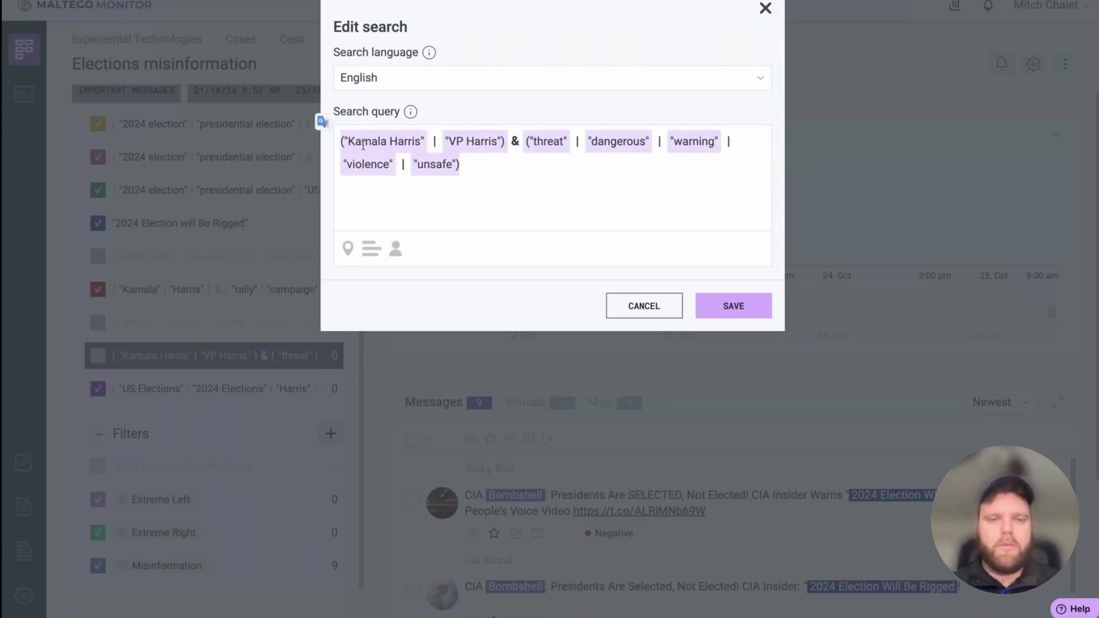
click(893, 167)
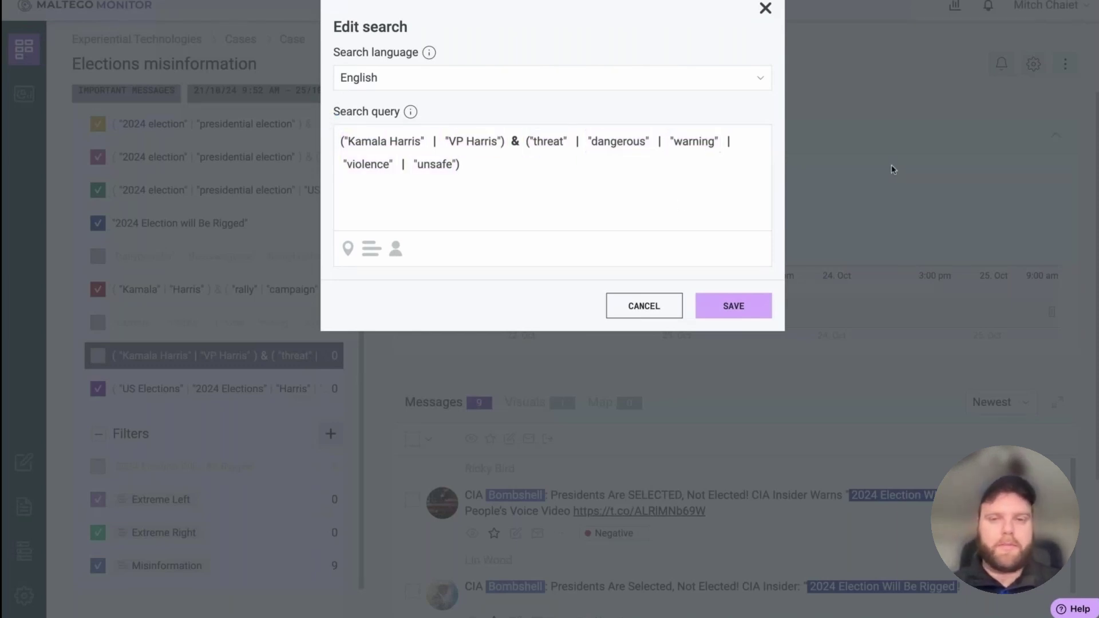
click(766, 10)
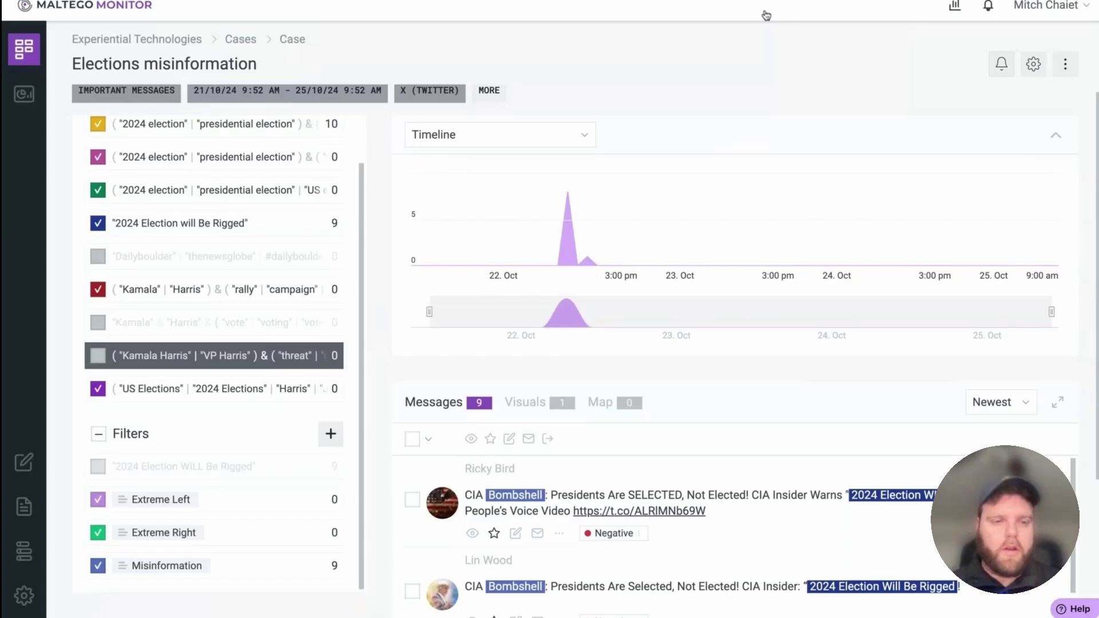
- Re-enable the two deselected Kamala Harris searches, and save the "Kamala Harris" | "VP Harris" threat search with its query as is
click(98, 362)
click(98, 395)
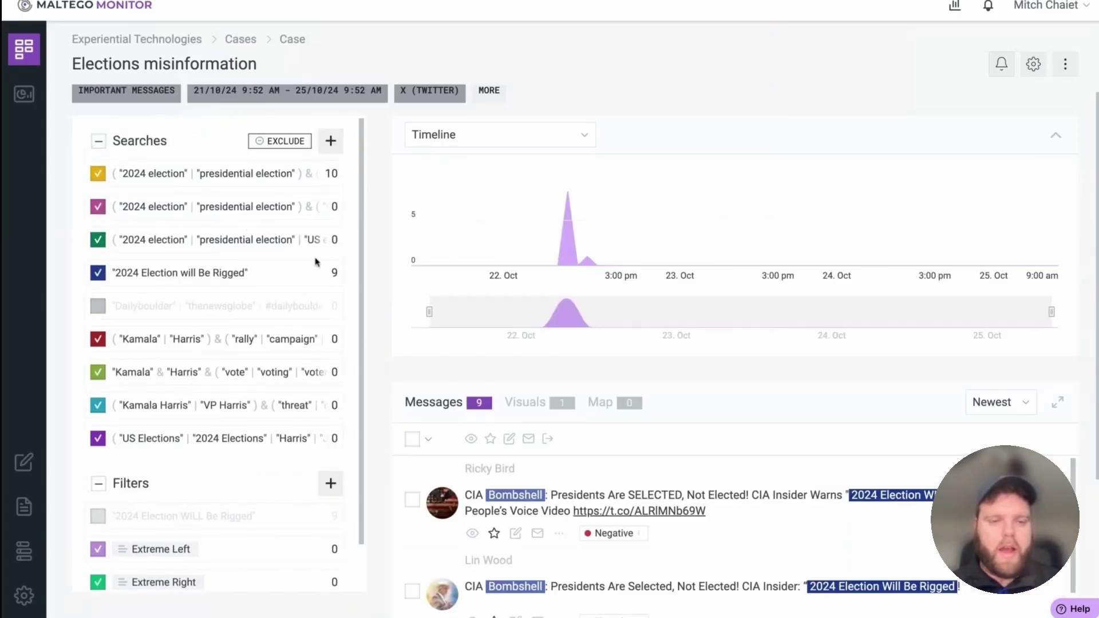
click(308, 411)
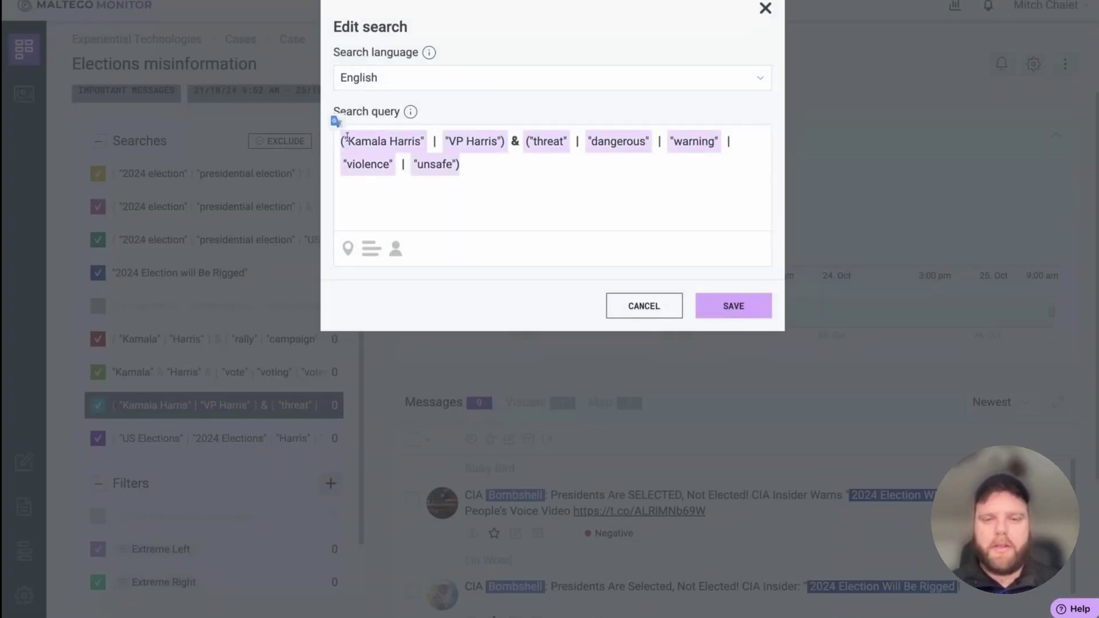
click(734, 306)
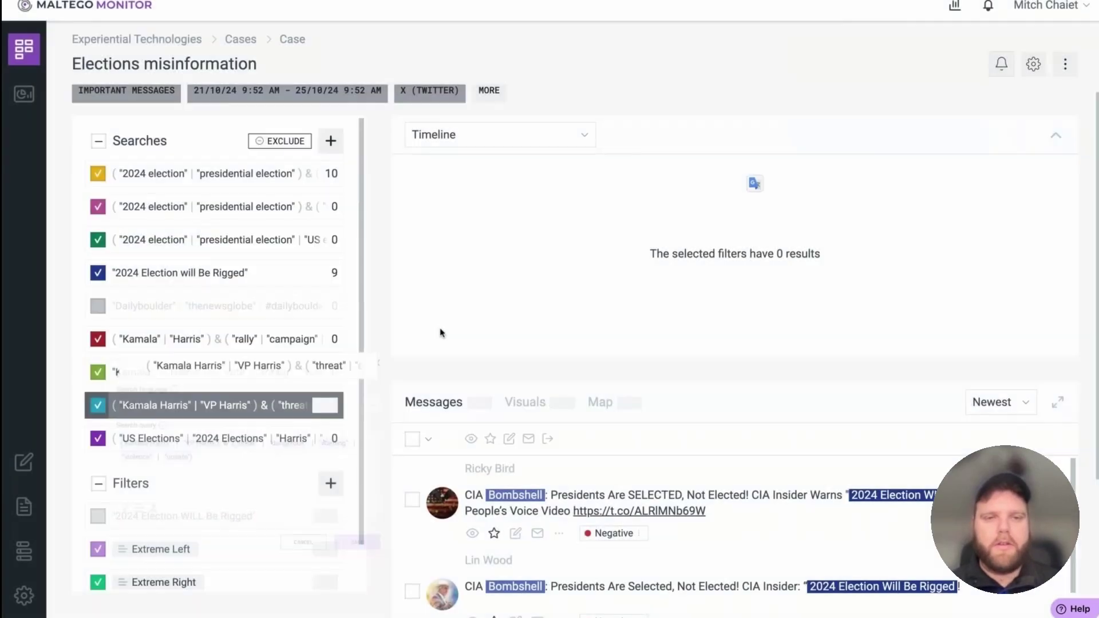
- Create a new English search ("Donald Trump" | "Vance") & ("threat" | "dangerous" | "warning" | "violence" | "unsafe") by adapting the copied query
click(331, 140)
key(ctrl+v)
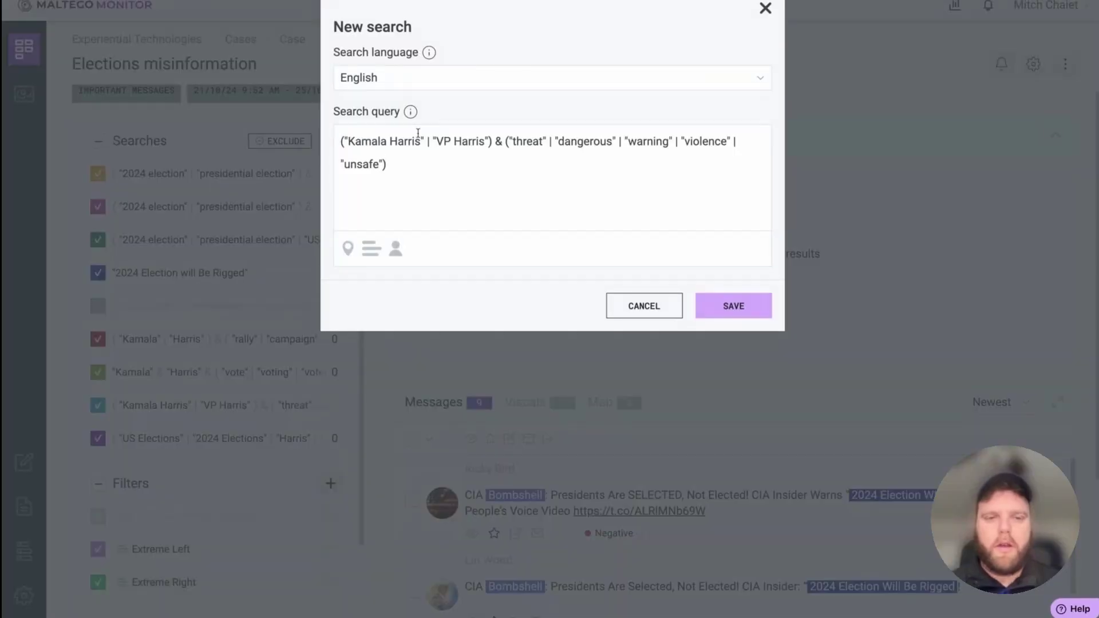
double_click(420, 141)
text(Donald Trump)
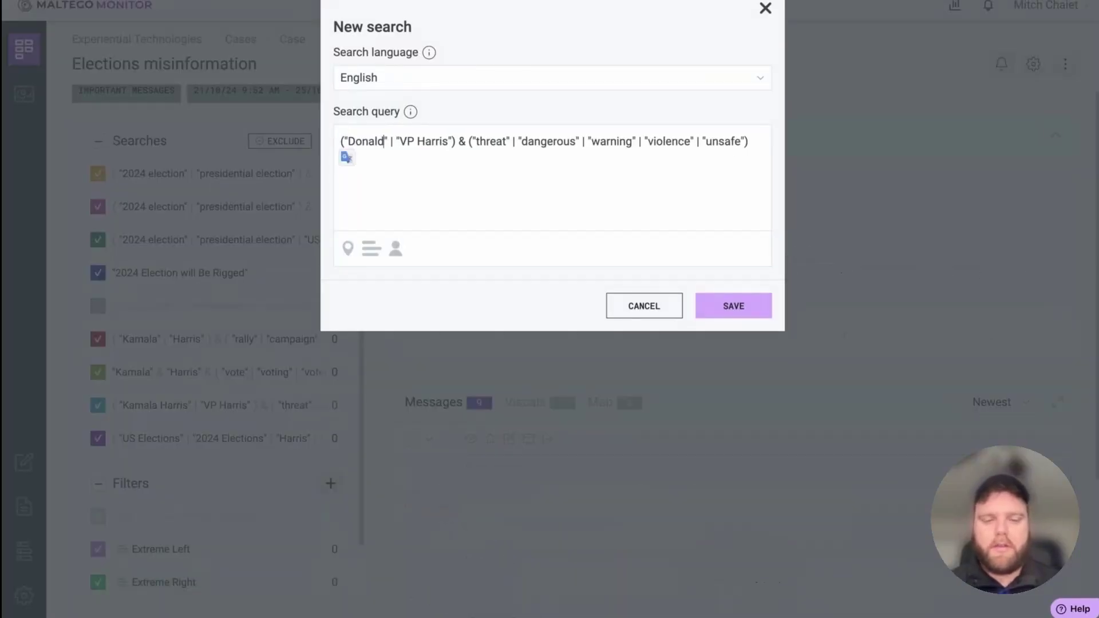
drag(483, 138, 434, 141)
text(Vance)
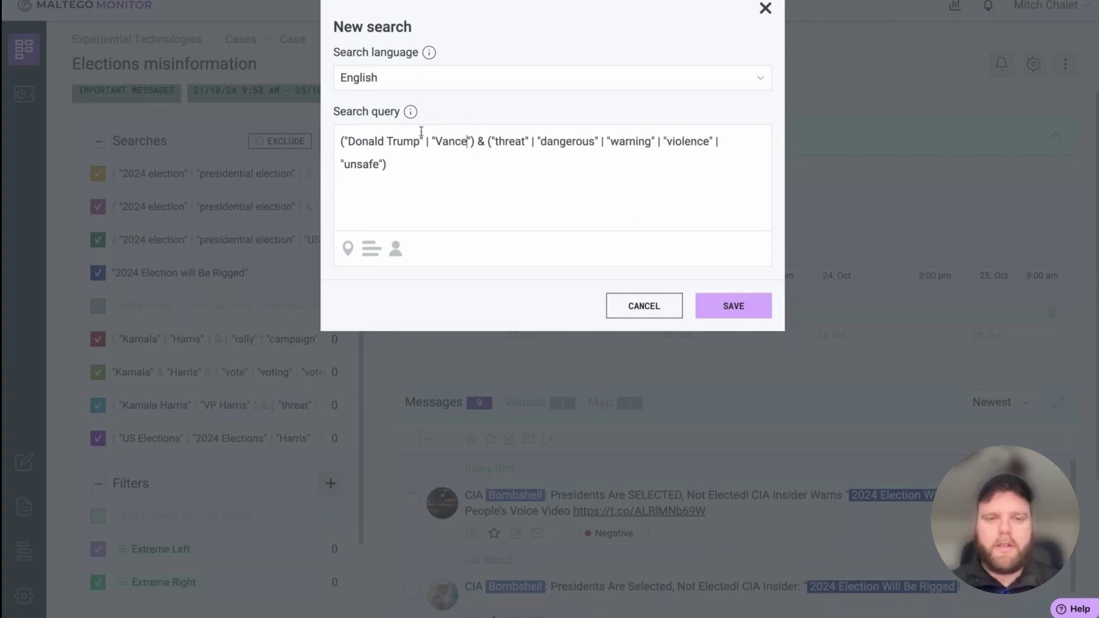
click(733, 305)
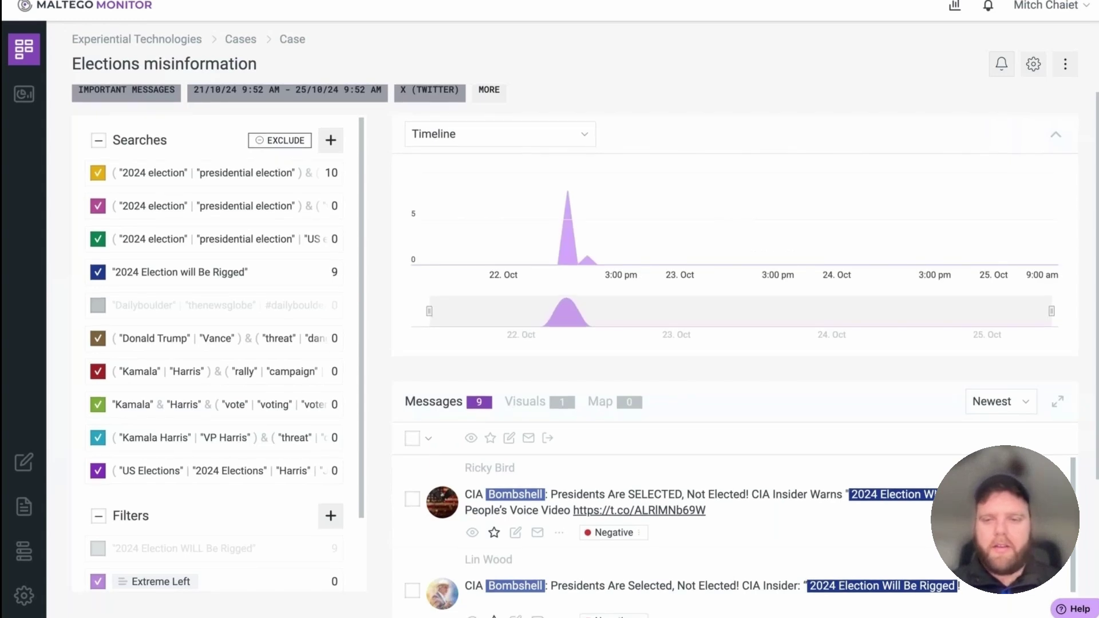
- Examine the case's matched X messages from newest to oldest, including their highlighted terms, sentiment labels and dates
scroll(723, 158, down, 4)
scroll(704, 410, down, 5)
scroll(692, 407, down, 5)
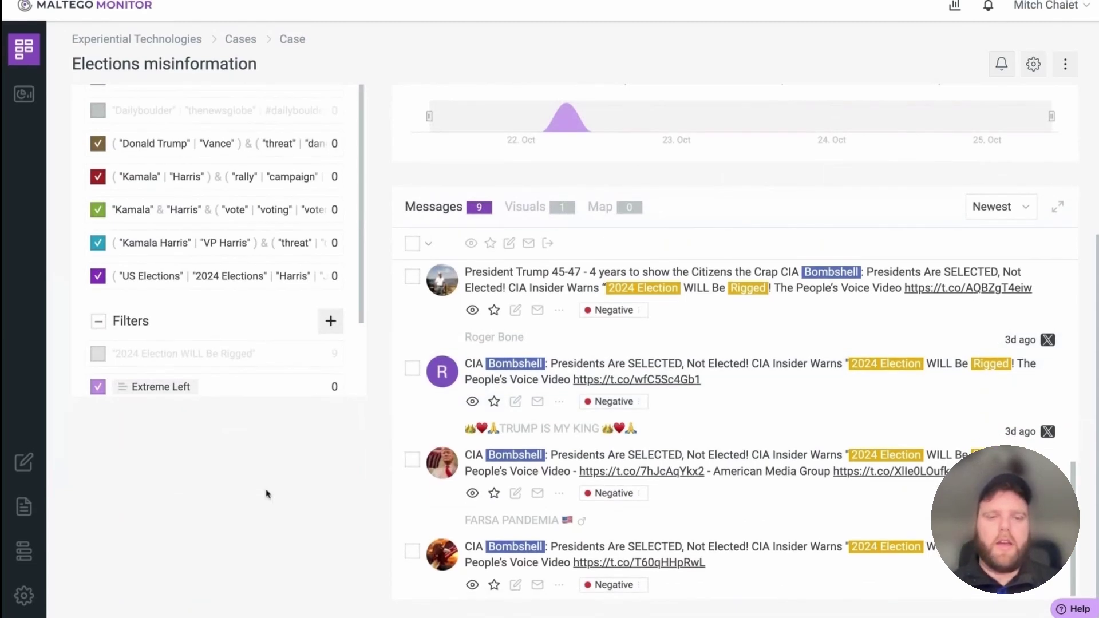
click(616, 382)
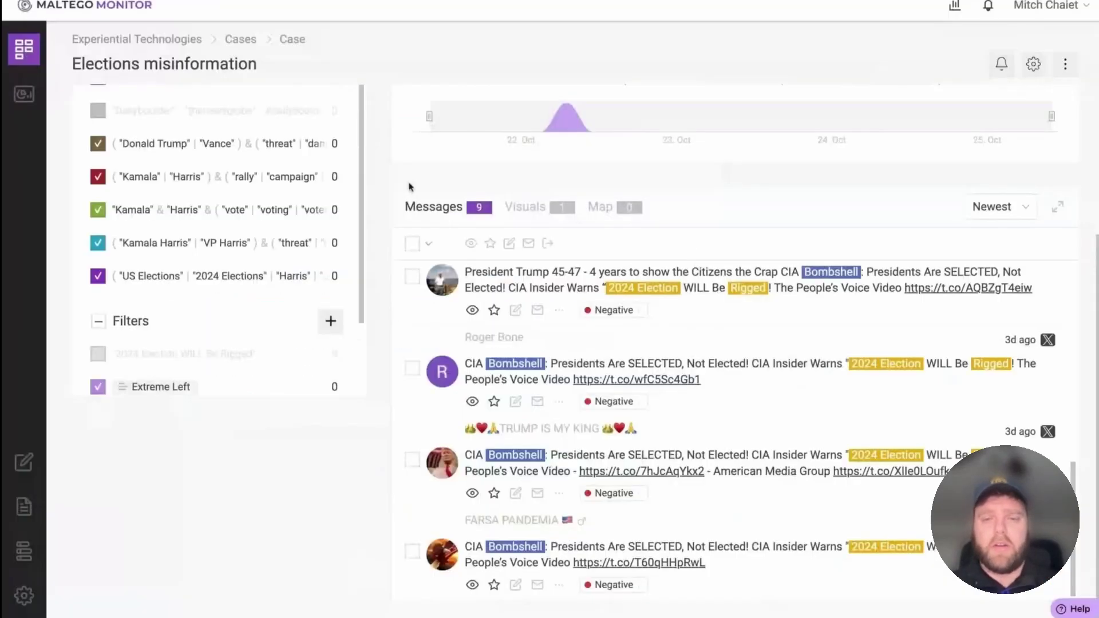
scroll(454, 255, down, 5)
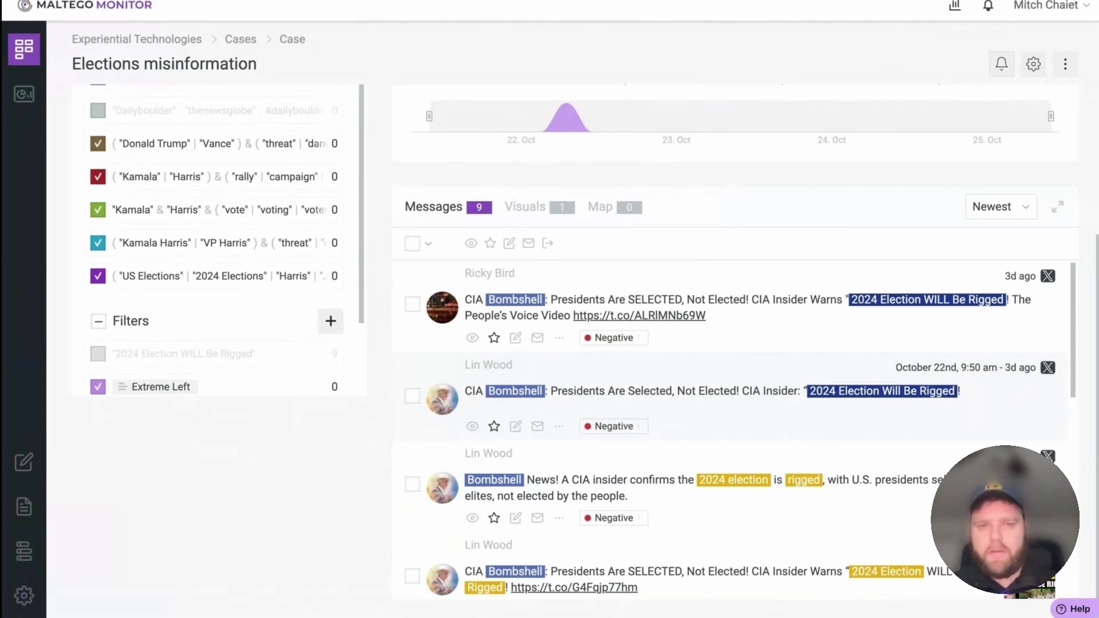
scroll(731, 192, down, 1)
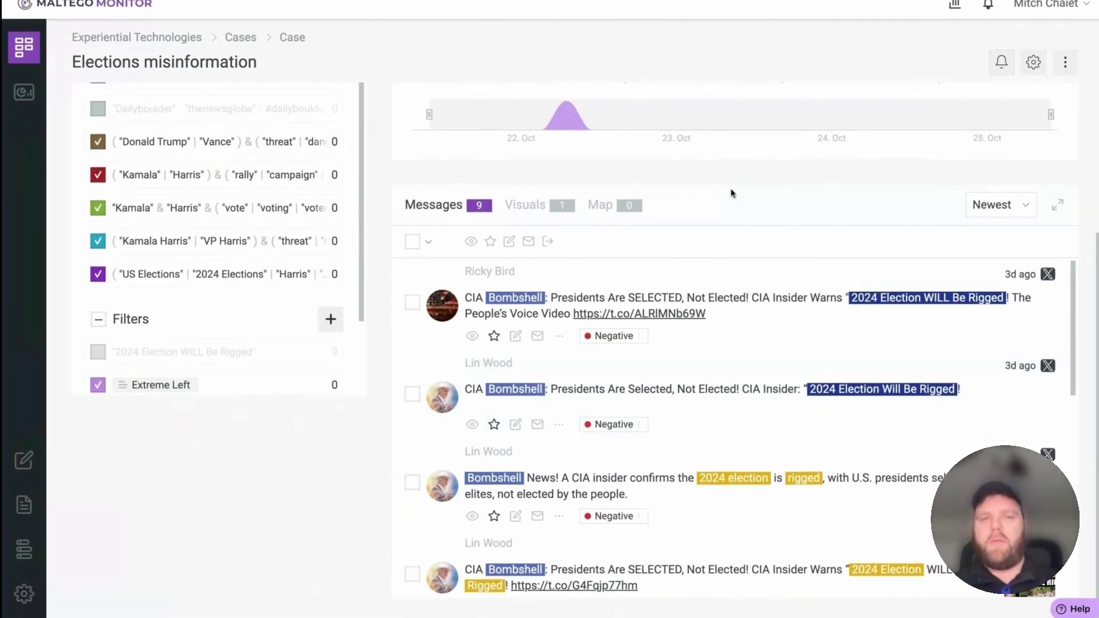
scroll(731, 194, up, 1)
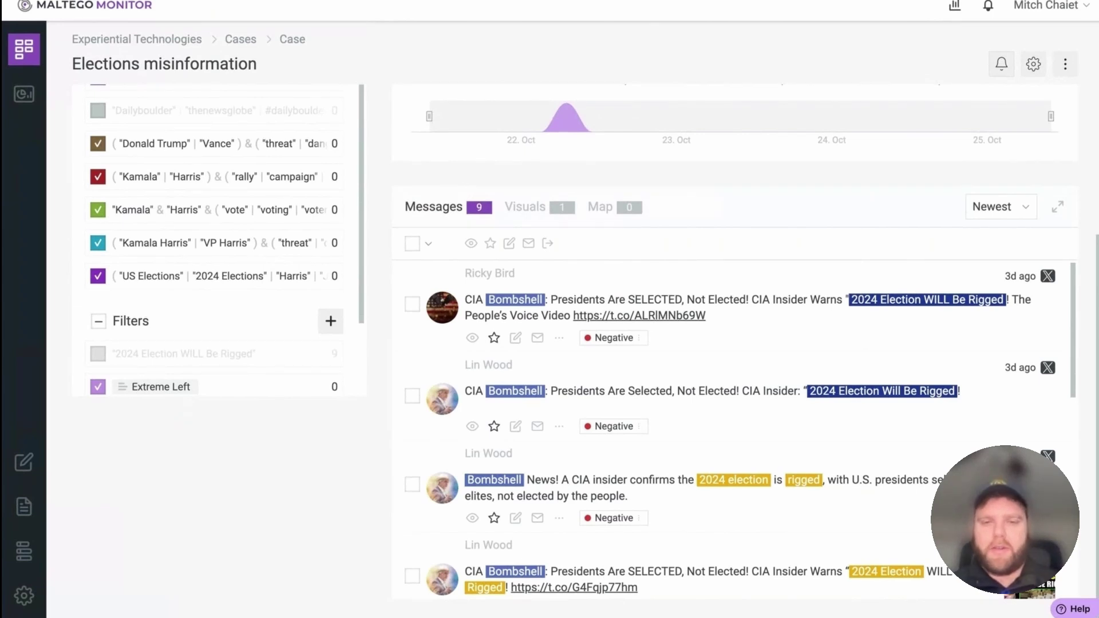
scroll(763, 351, down, 5)
scroll(762, 351, down, 3)
scroll(763, 351, up, 8)
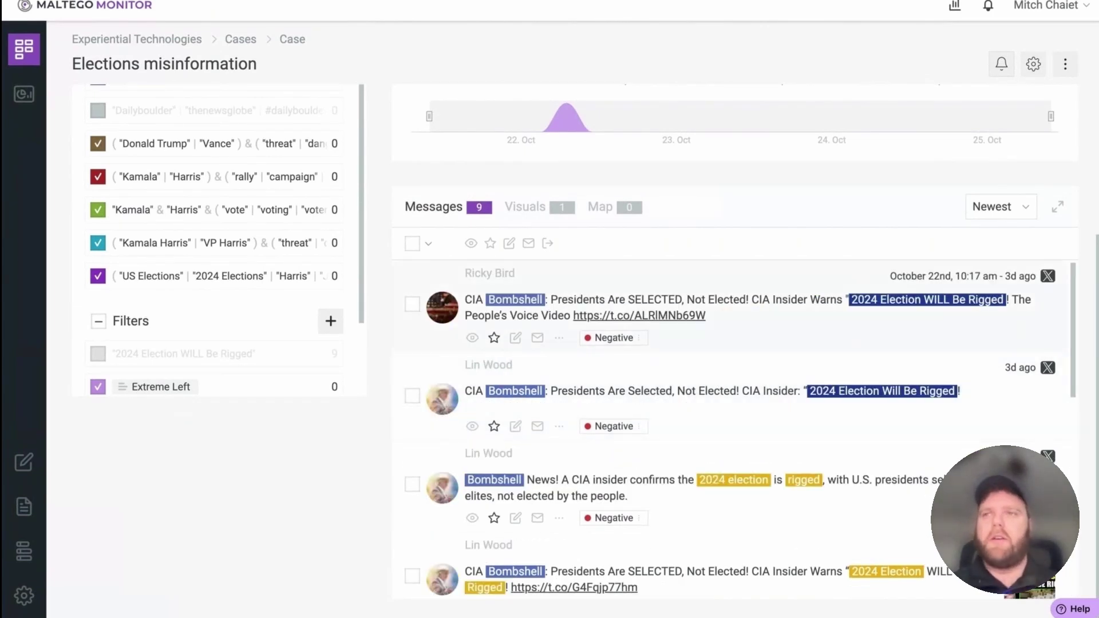
scroll(752, 397, up, 1)
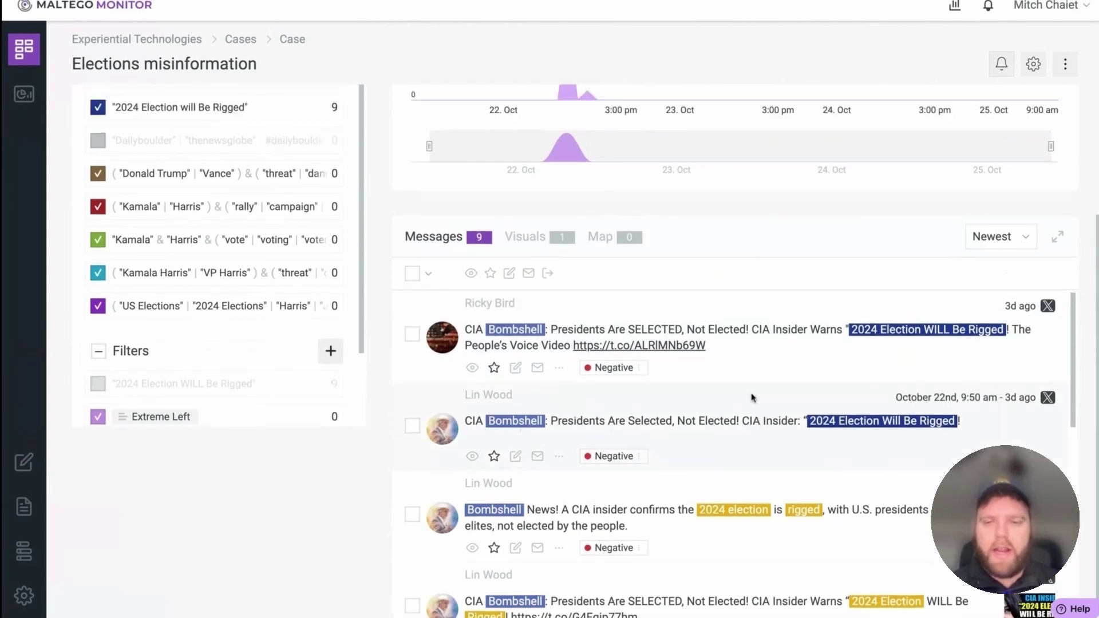
scroll(752, 397, up, 2)
scroll(750, 393, down, 3)
scroll(751, 393, down, 6)
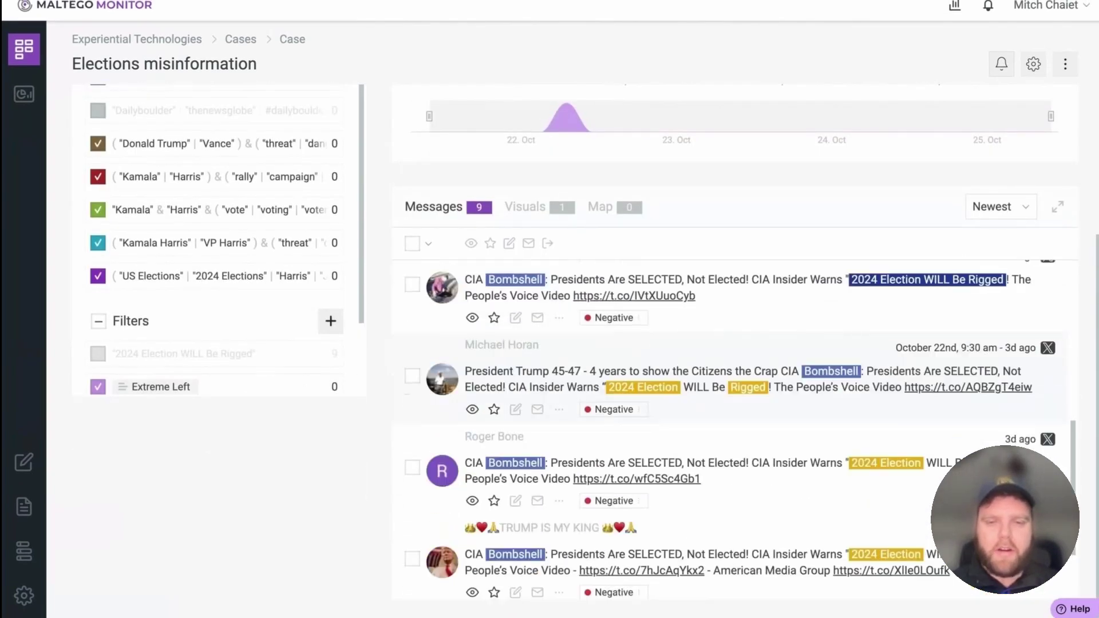
scroll(687, 383, down, 3)
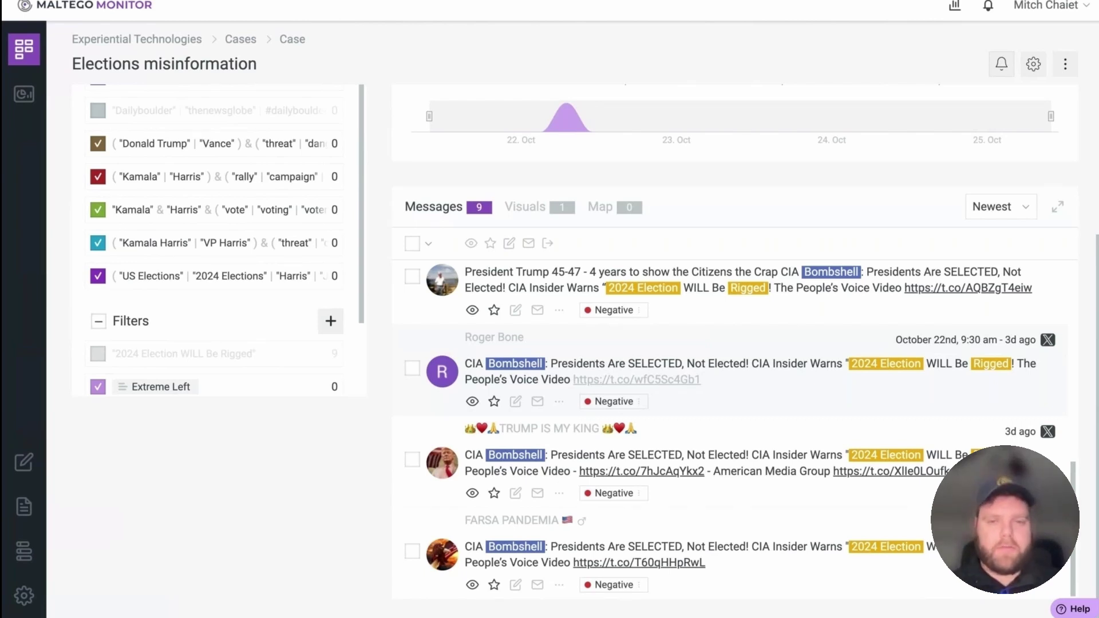
scroll(732, 429, up, 4)
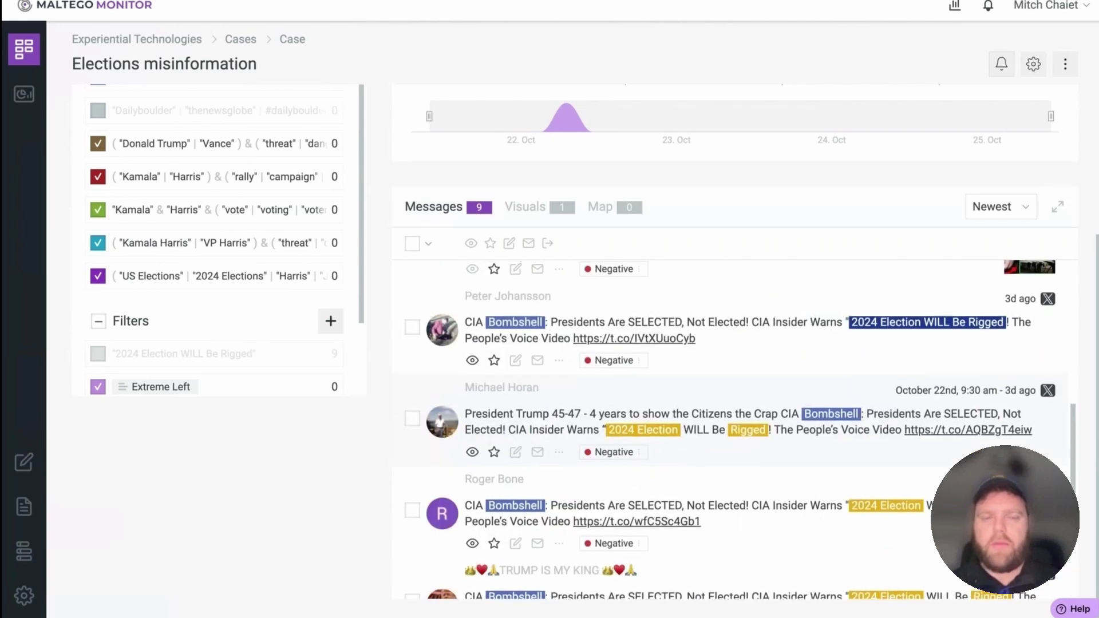
scroll(733, 430, up, 5)
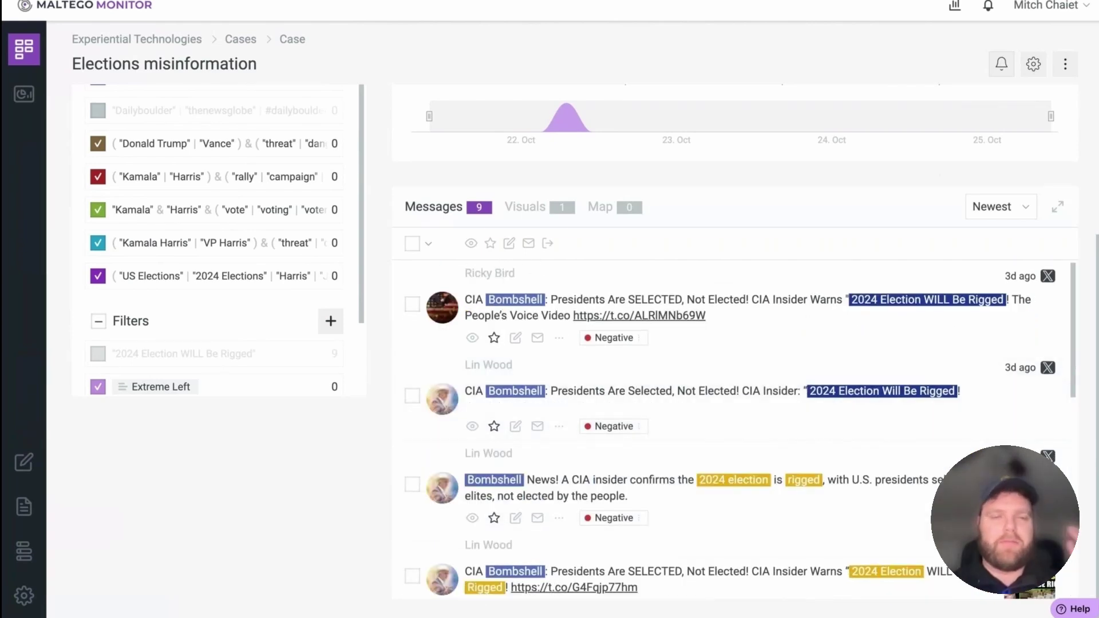
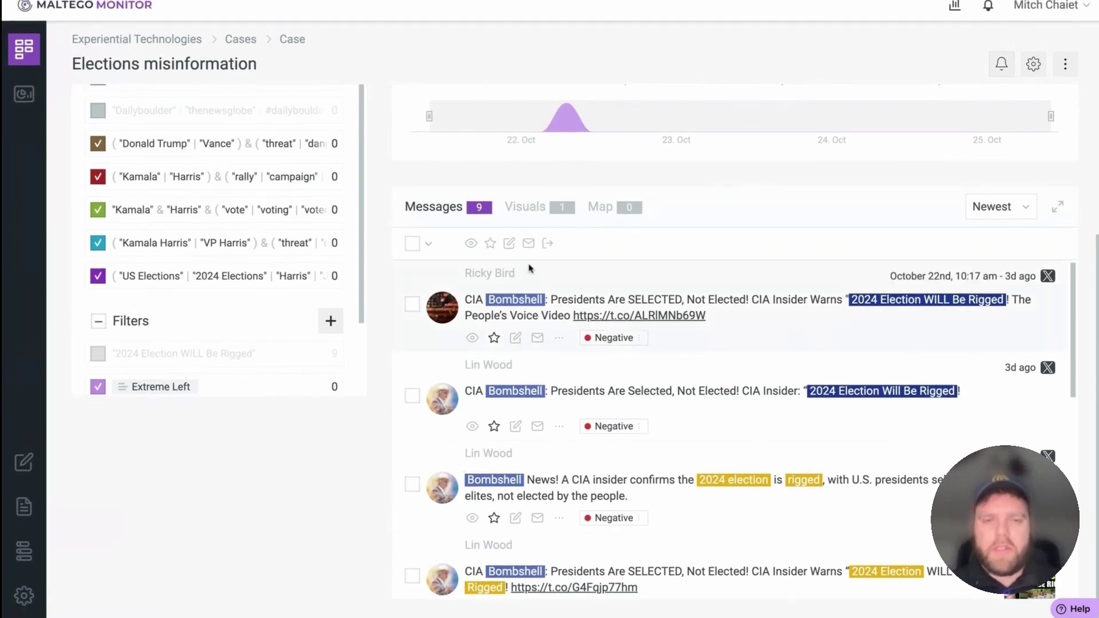
- Inspect the author names of the newest messages and the wording and link of the topmost "CIA Bombshell" post
click(495, 278)
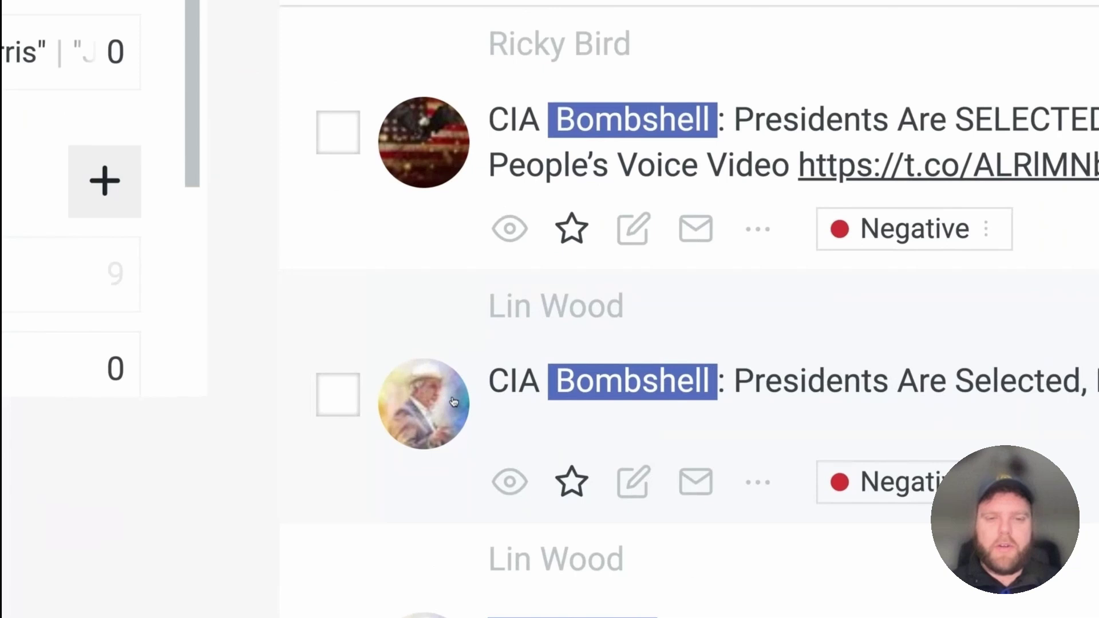
scroll(751, 348, down, 5)
scroll(751, 348, up, 5)
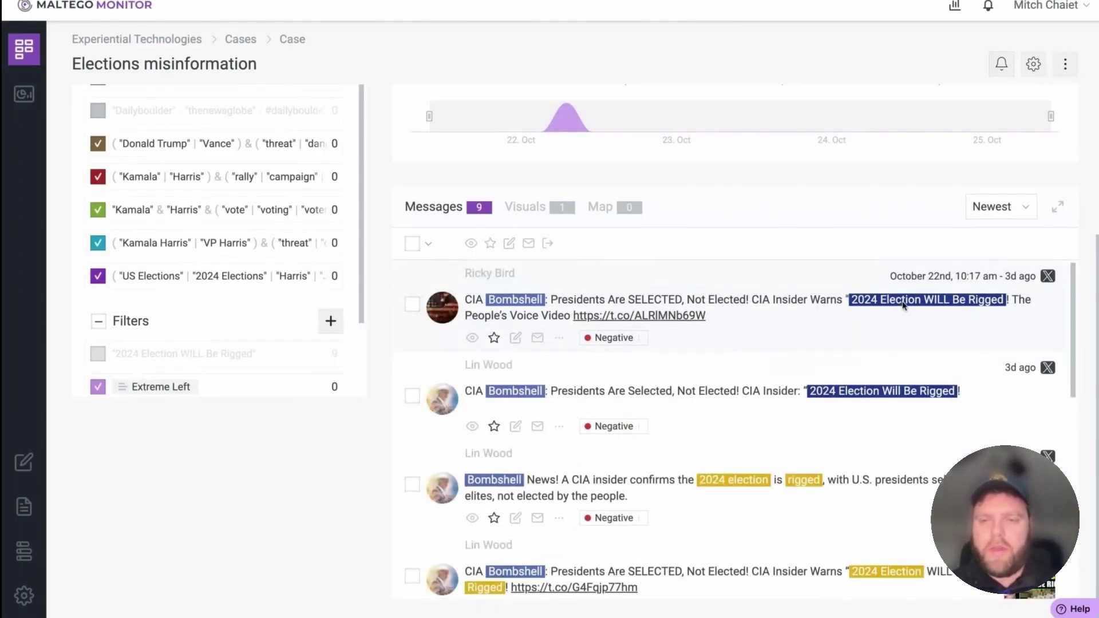
drag(468, 304, 633, 321)
click(610, 319)
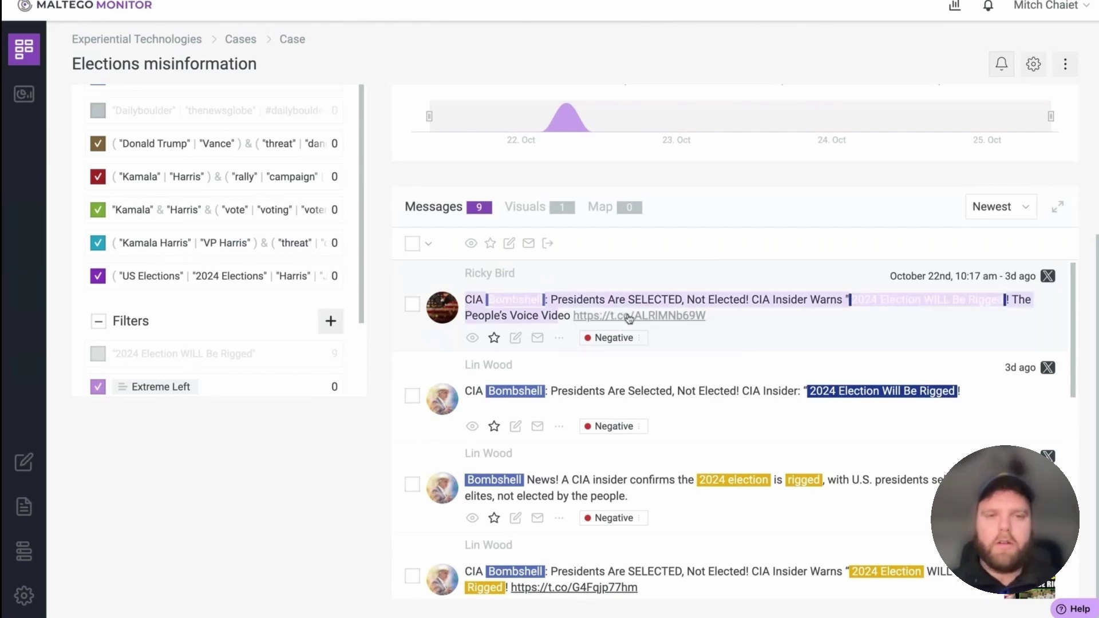
- Compare the wording and shared links of the remaining "2024 Election WILL Be Rigged" posts with the newest message
scroll(297, 36, down, 6)
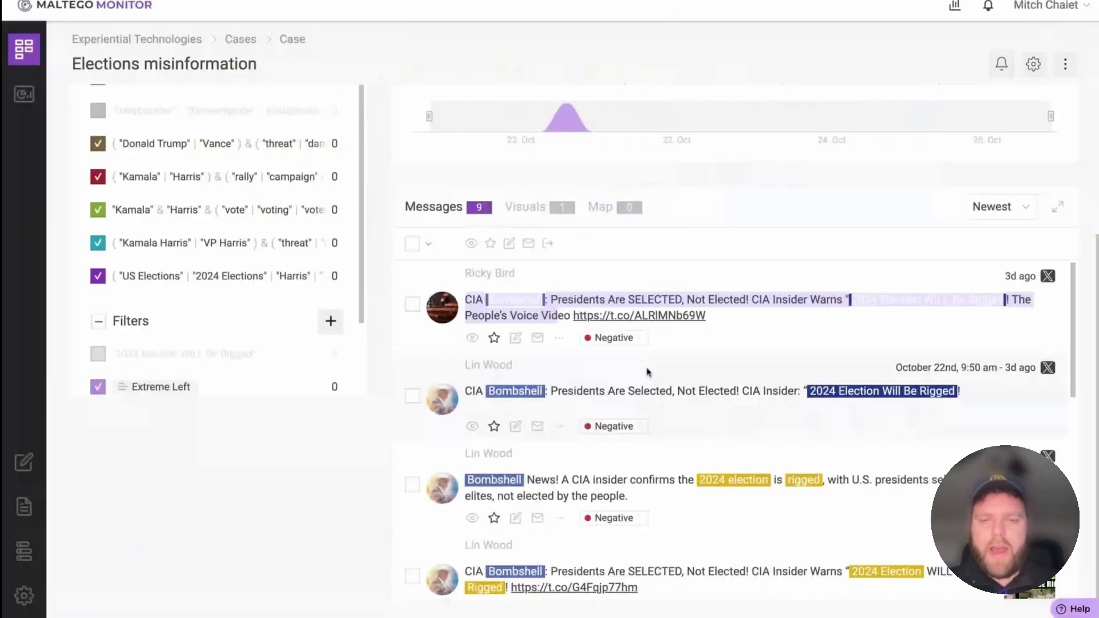
scroll(677, 393, up, 2)
scroll(676, 394, down, 1)
scroll(676, 394, down, 1)
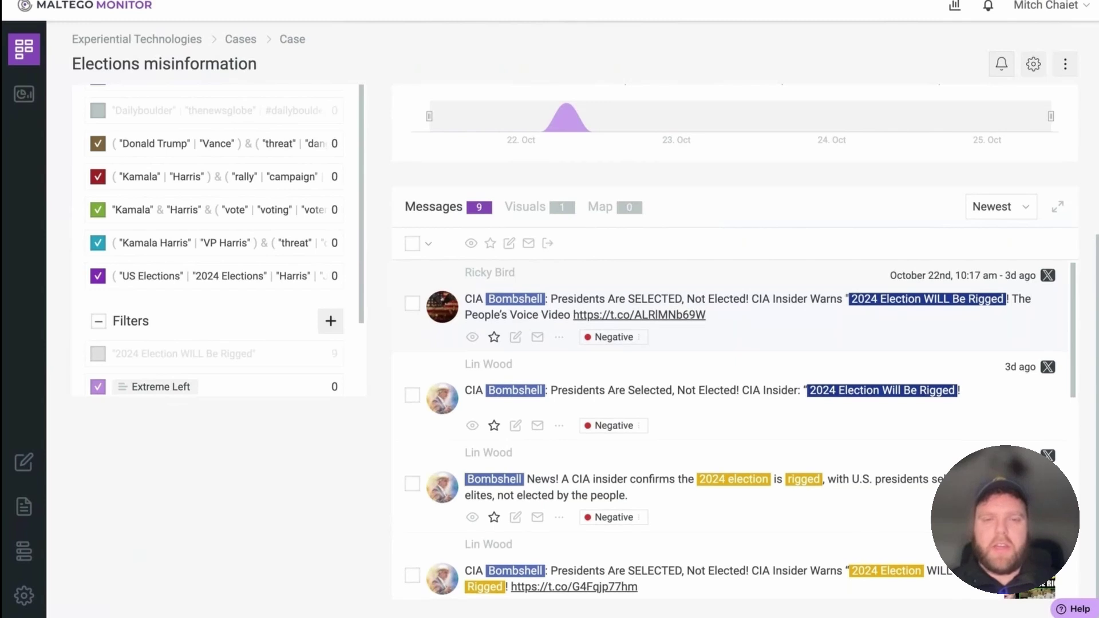
scroll(733, 429, down, 10)
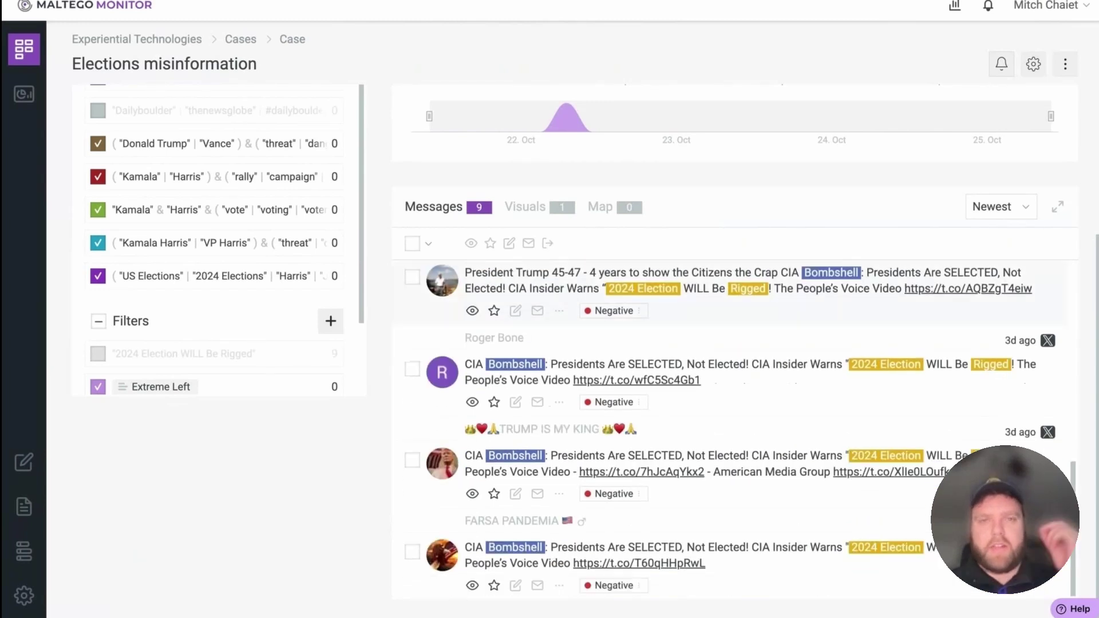
scroll(733, 429, up, 10)
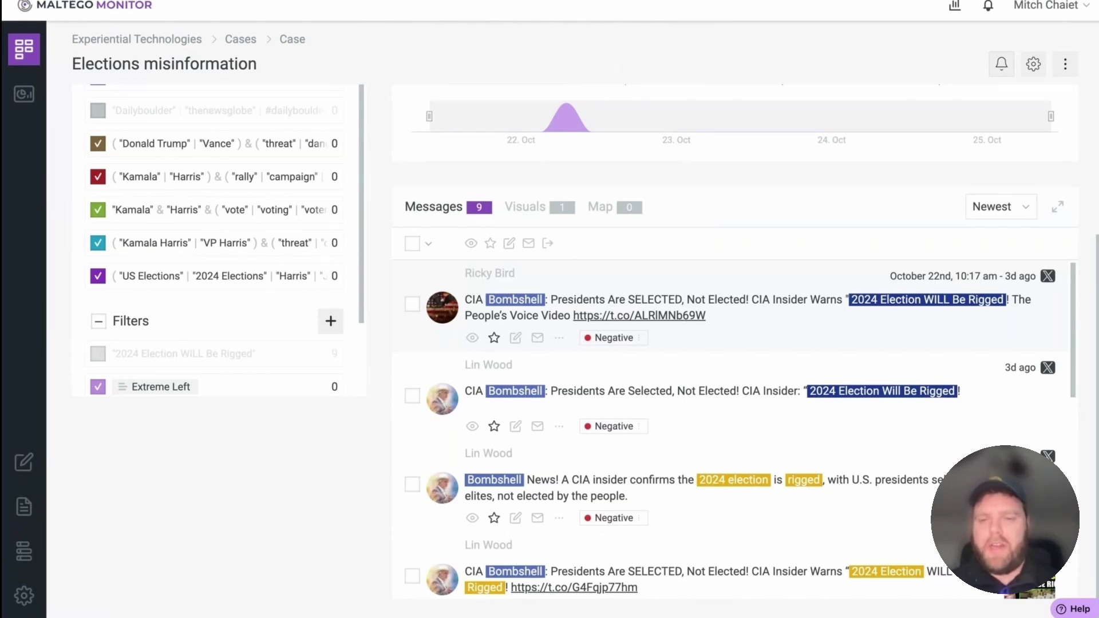
- Inspect the profile card of the second-newest message's author and compare that post's wording with the other "CIA Bombshell" messages
click(489, 364)
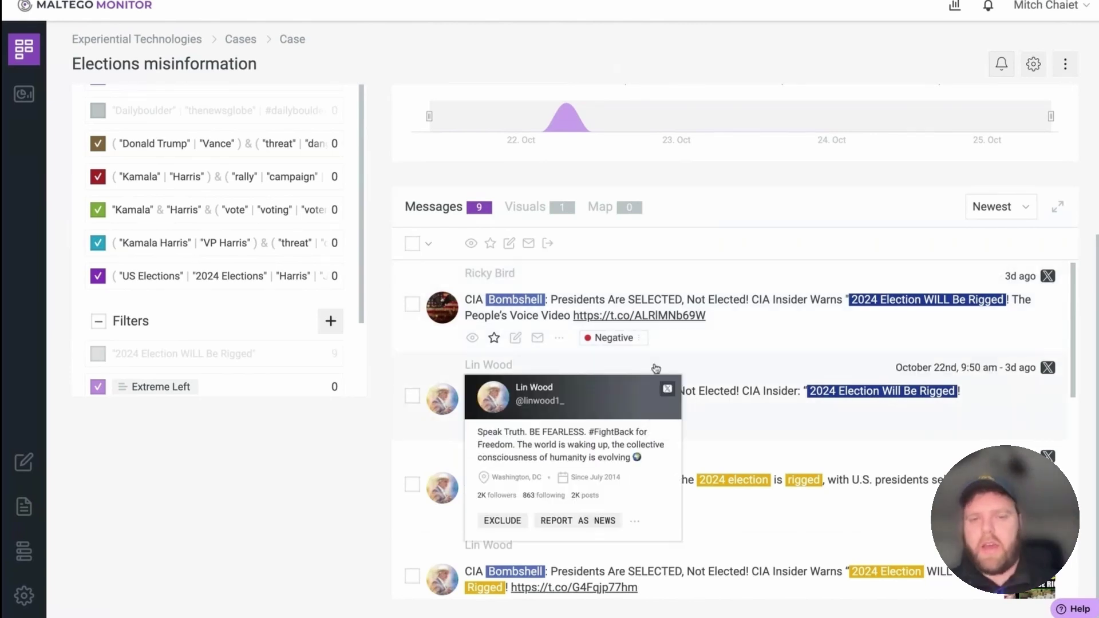
click(733, 329)
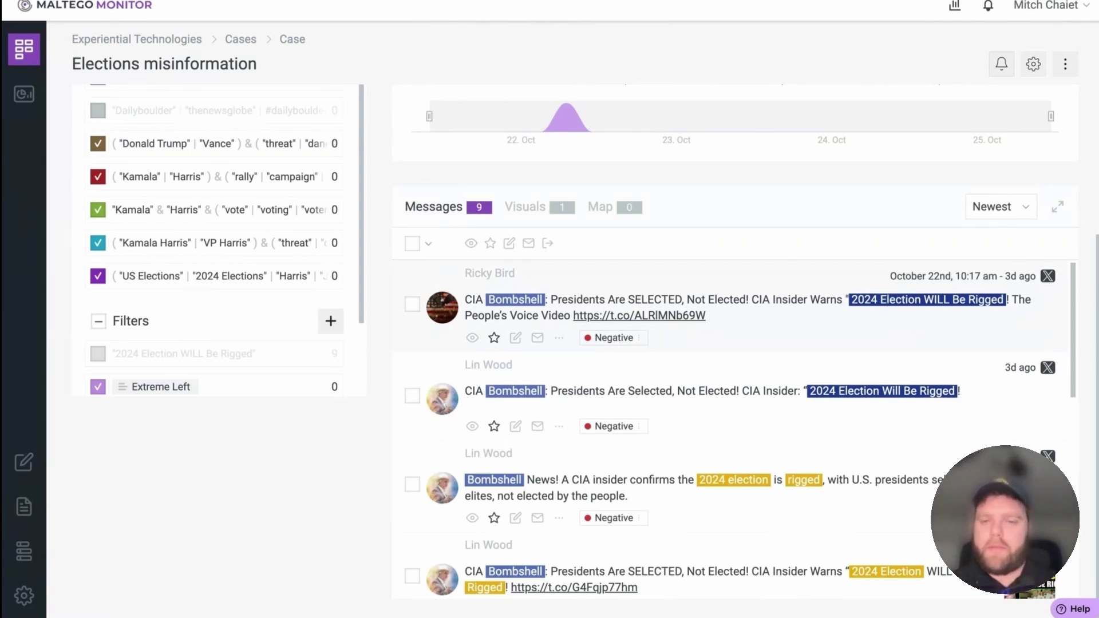
scroll(767, 230, up, 2)
scroll(766, 231, down, 2)
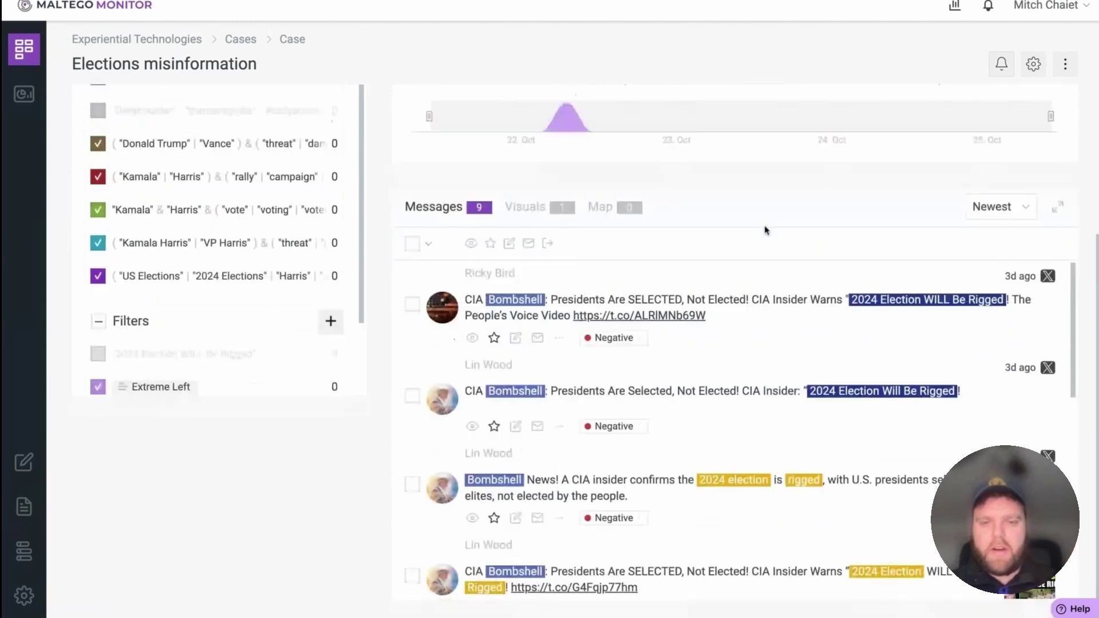
scroll(704, 511, down, 5)
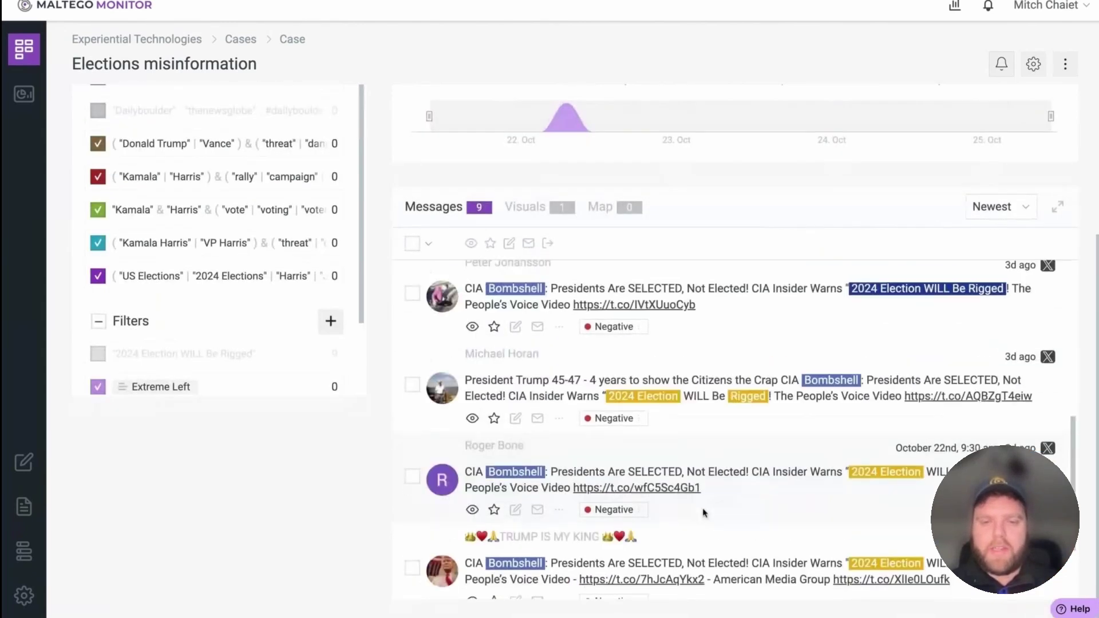
scroll(704, 513, down, 3)
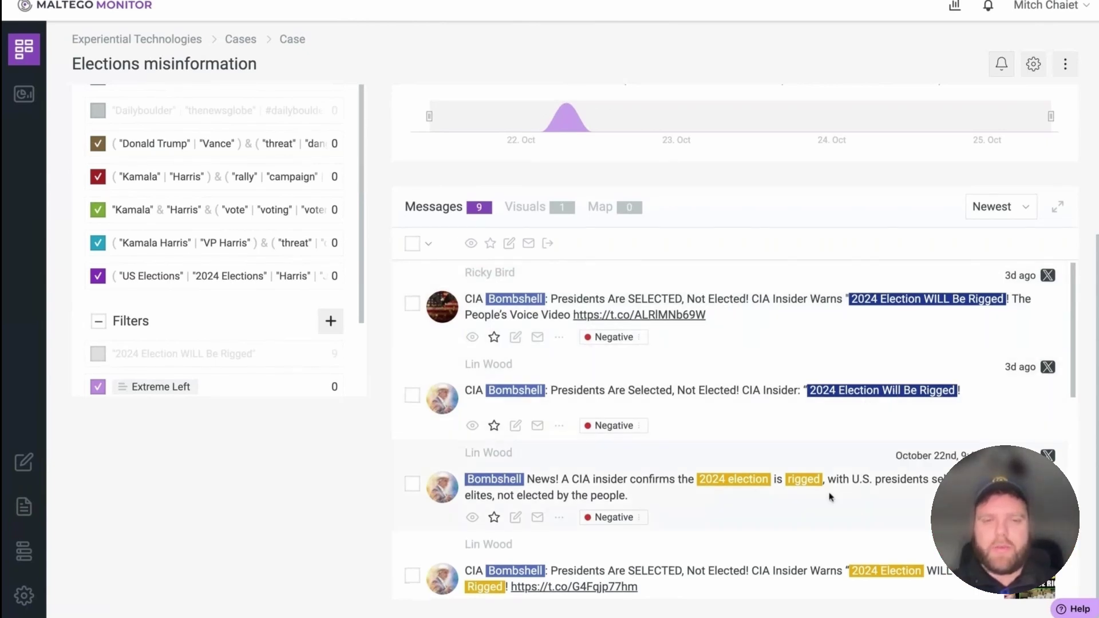
scroll(830, 496, down, 1)
scroll(830, 496, down, 6)
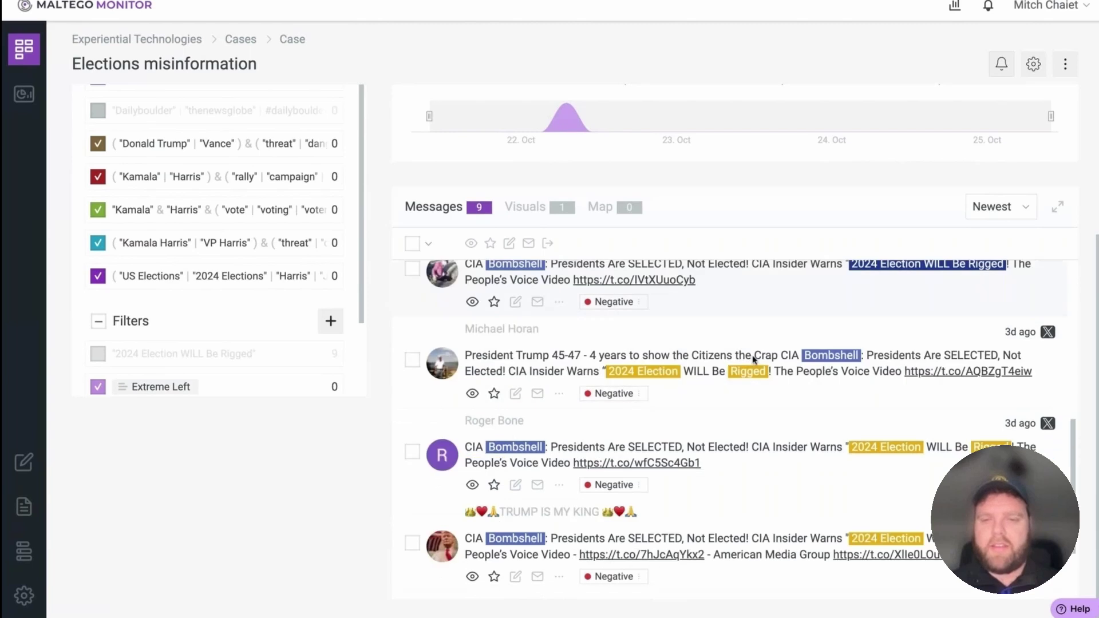
scroll(979, 318, up, 5)
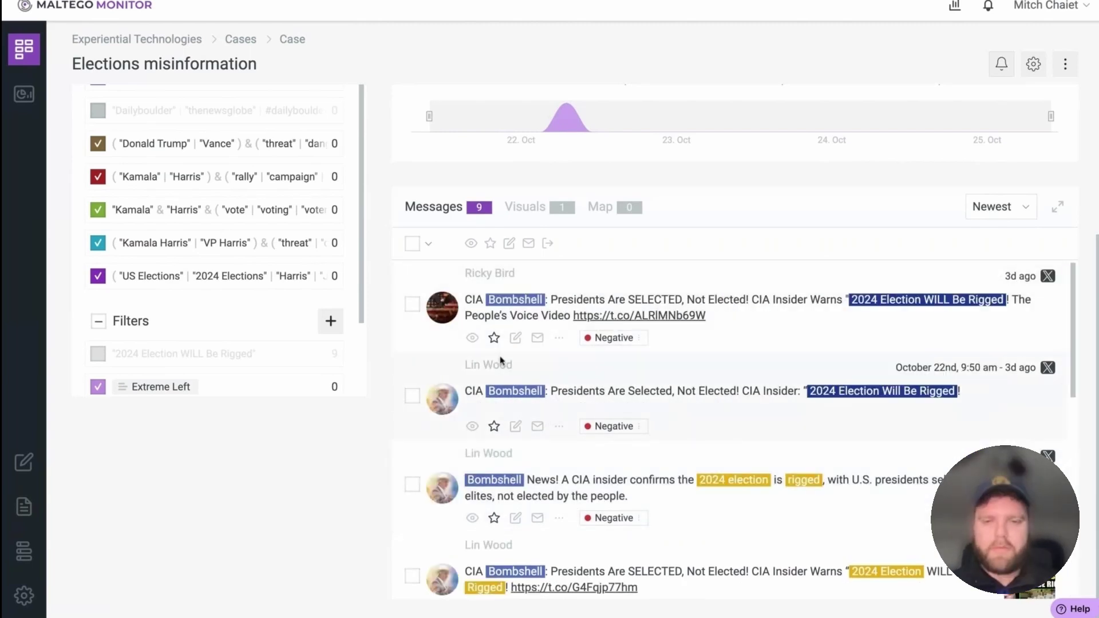
- Create a note reading "SELECTED is capitalized" attached to the newest "CIA Bombshell" message
click(515, 338)
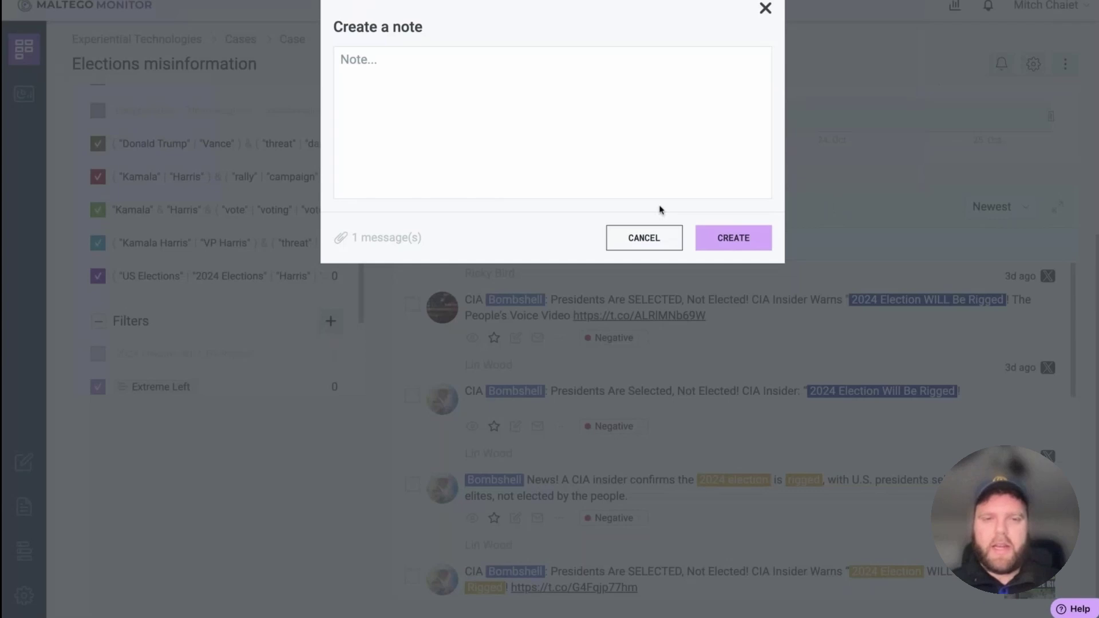
click(693, 162)
text(SELECT)
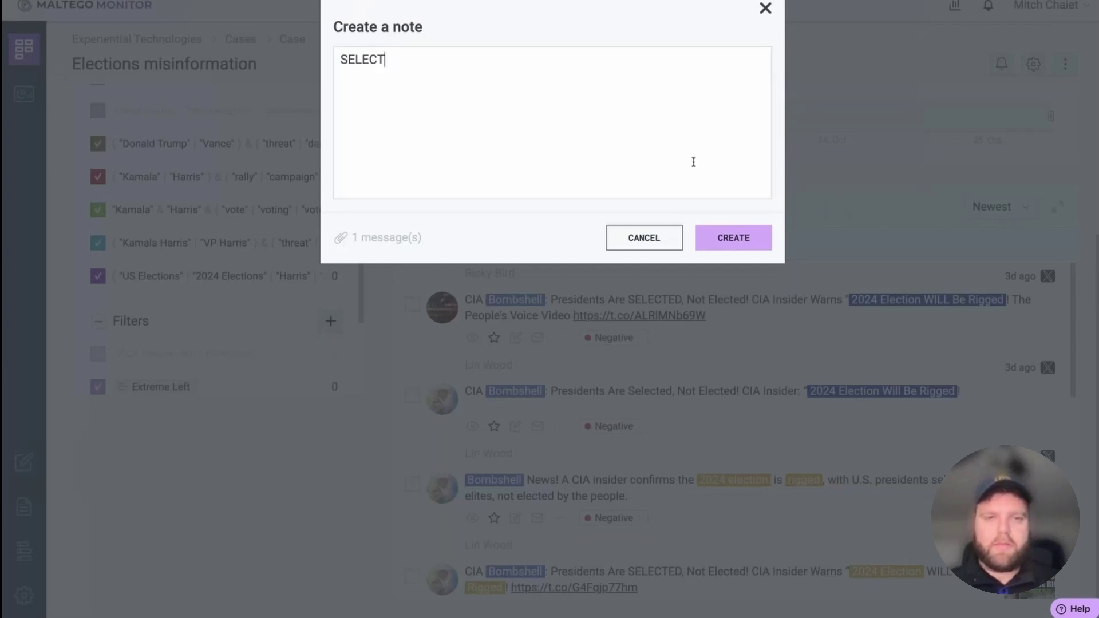
text(ED is capitalized)
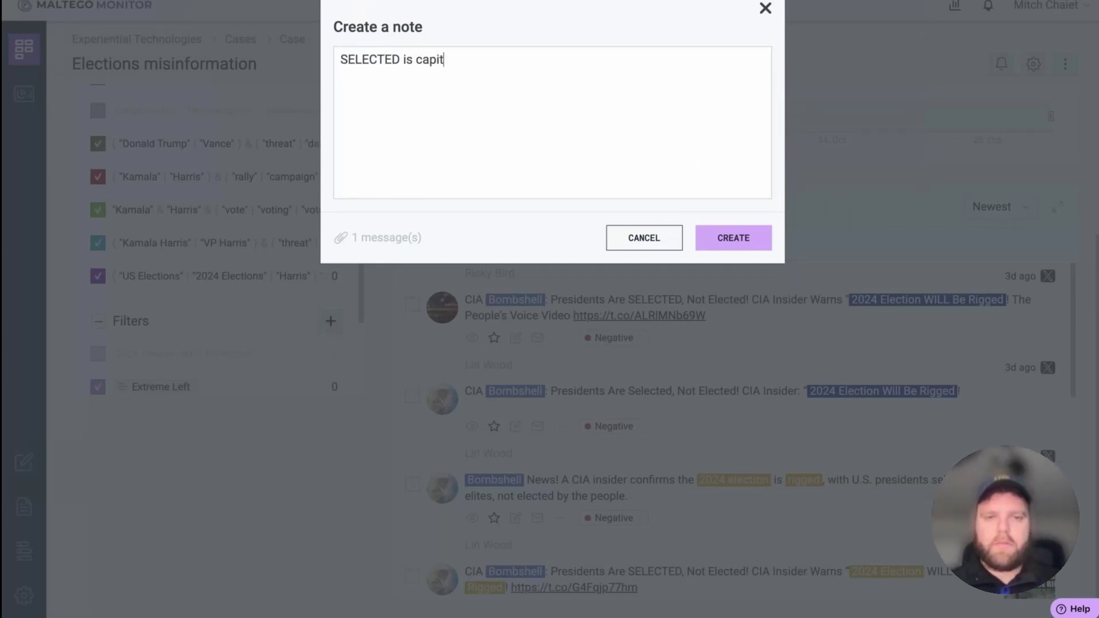
click(735, 239)
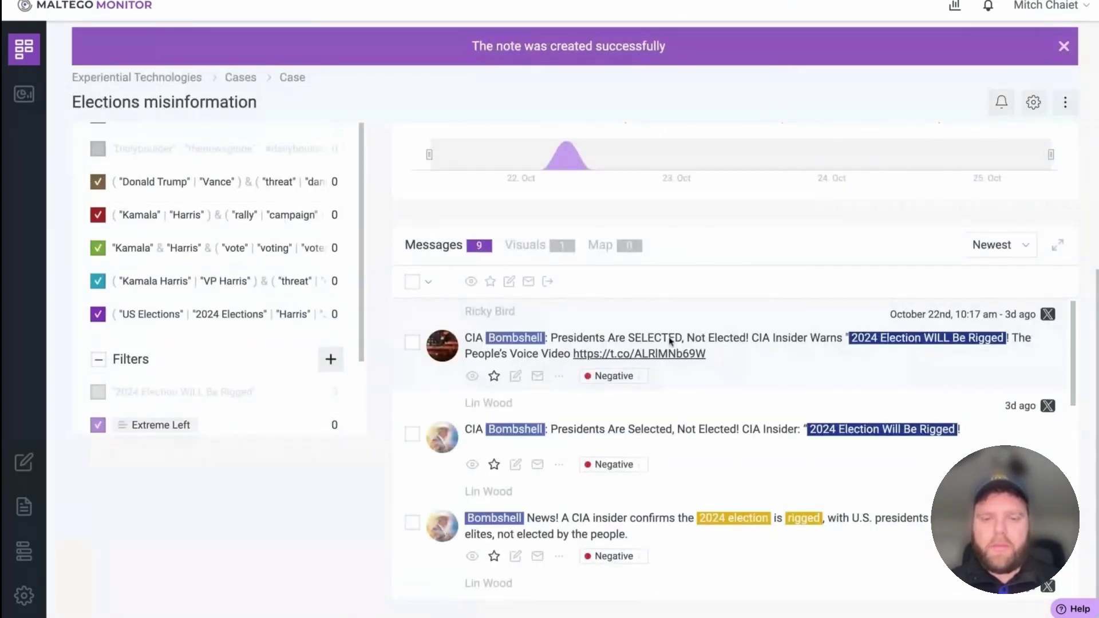
- Compare the capitalization of "SELECTED" across all the matched "CIA Bombshell" messages
scroll(668, 417, down, 2)
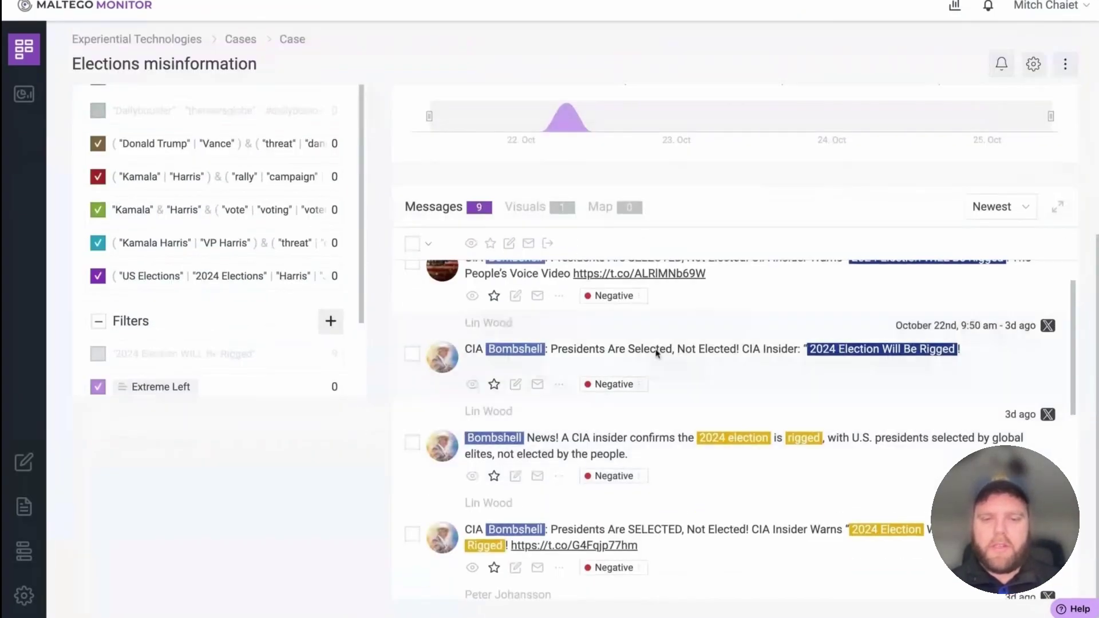
scroll(656, 351, up, 1)
scroll(651, 396, down, 2)
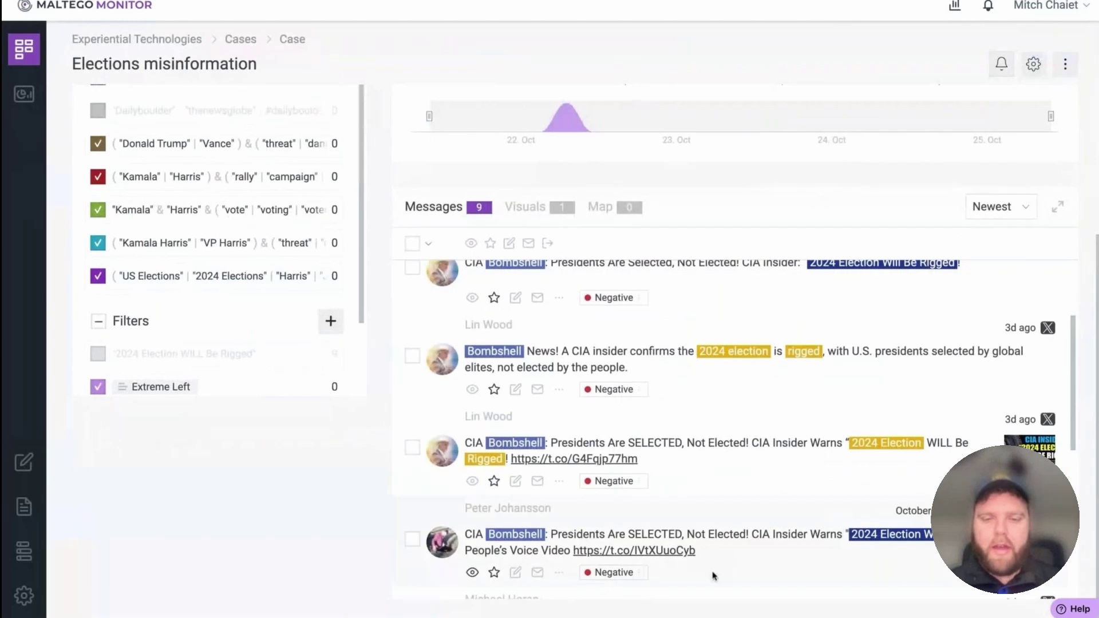
scroll(651, 397, down, 3)
scroll(689, 447, down, 3)
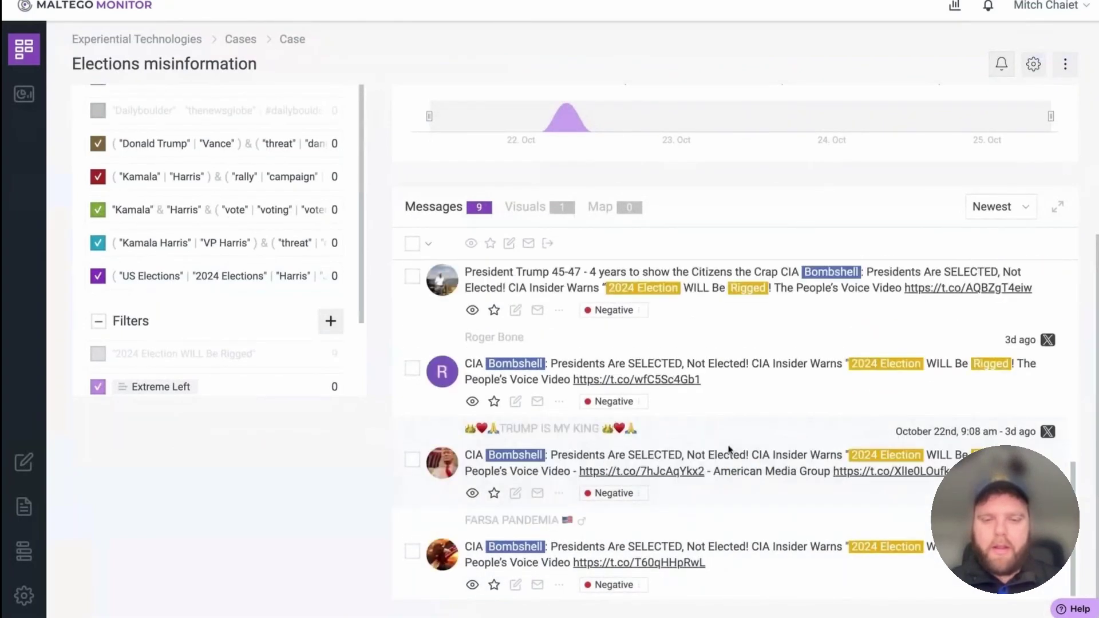
scroll(659, 481, up, 8)
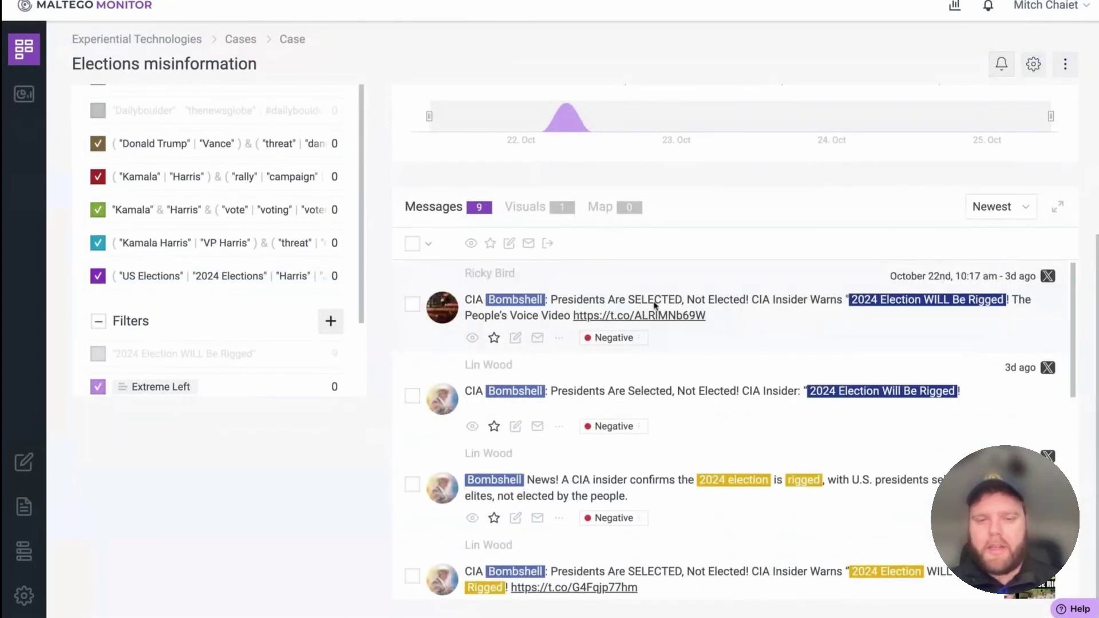
- Mark the newest, fourth, fifth, seventh and eighth "CIA Bombshell" messages, which share the "Presidents Are SELECTED" wording
click(421, 303)
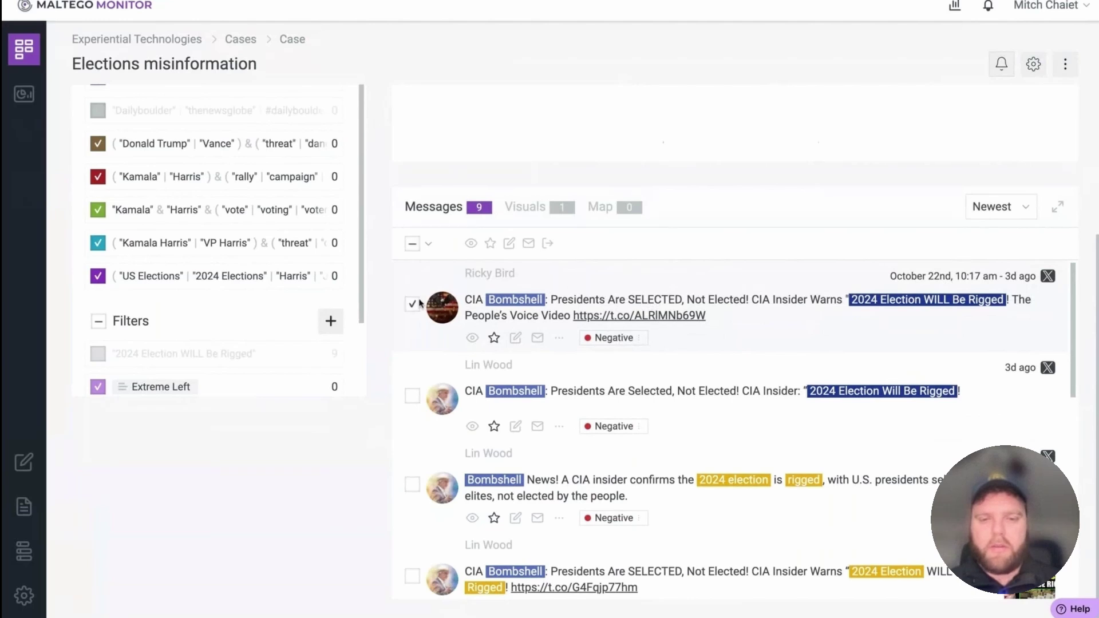
scroll(420, 297, down, 1)
click(413, 504)
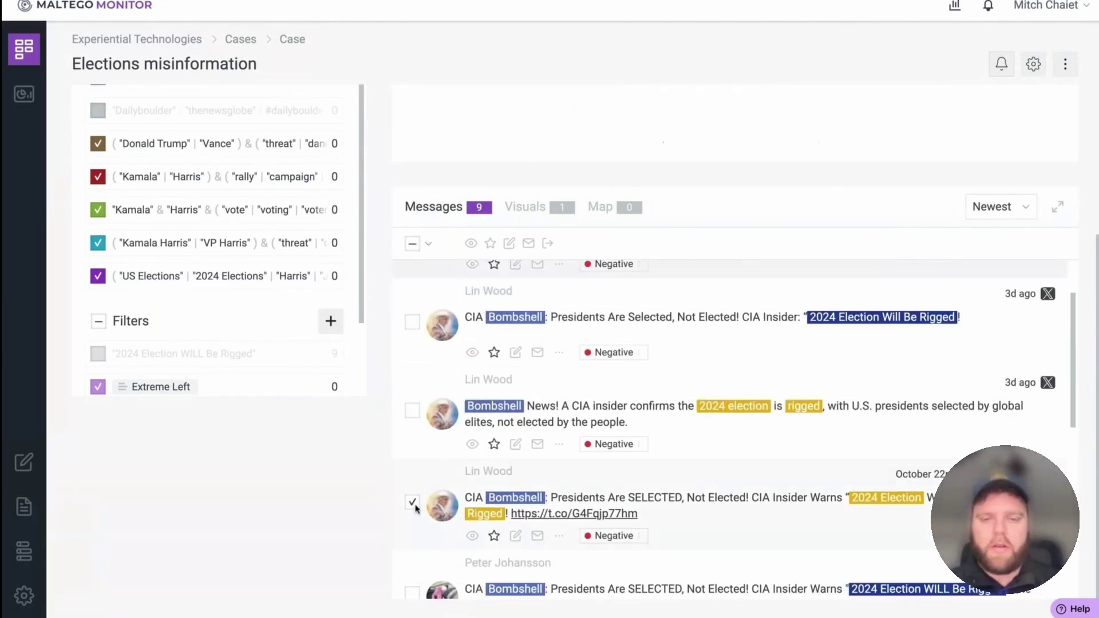
scroll(417, 504, down, 2)
click(414, 490)
scroll(413, 489, down, 3)
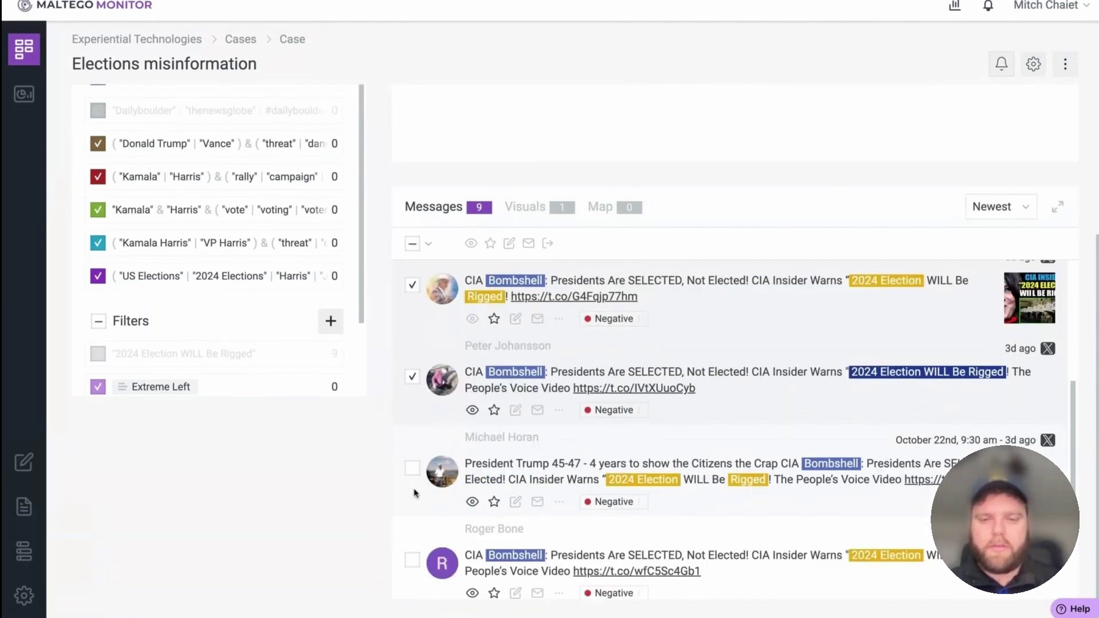
click(411, 449)
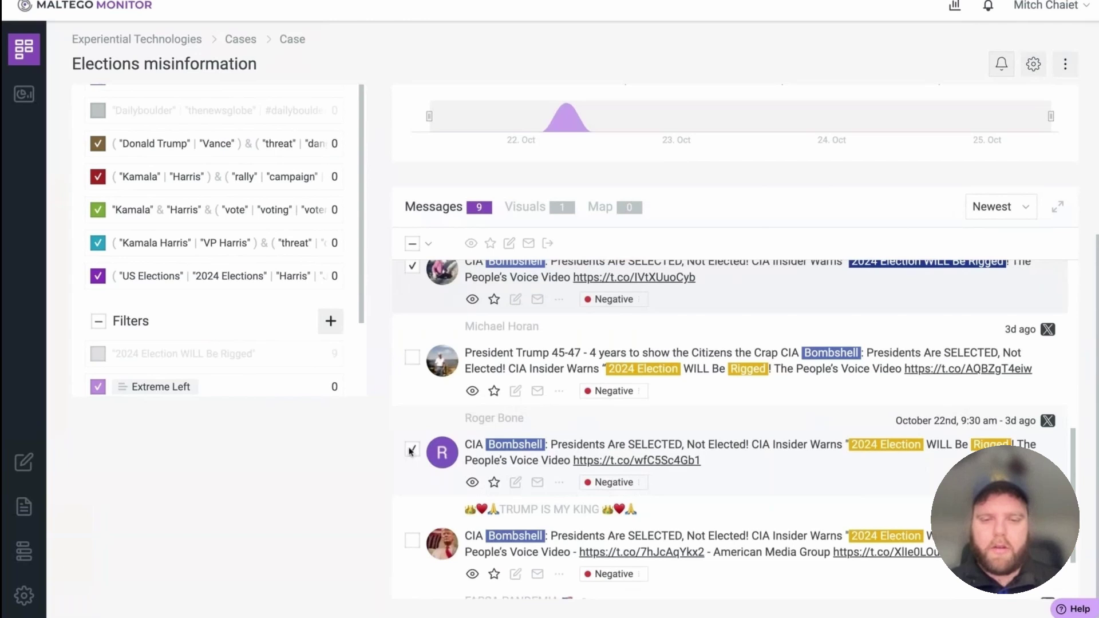
click(412, 541)
scroll(626, 462, down, 1)
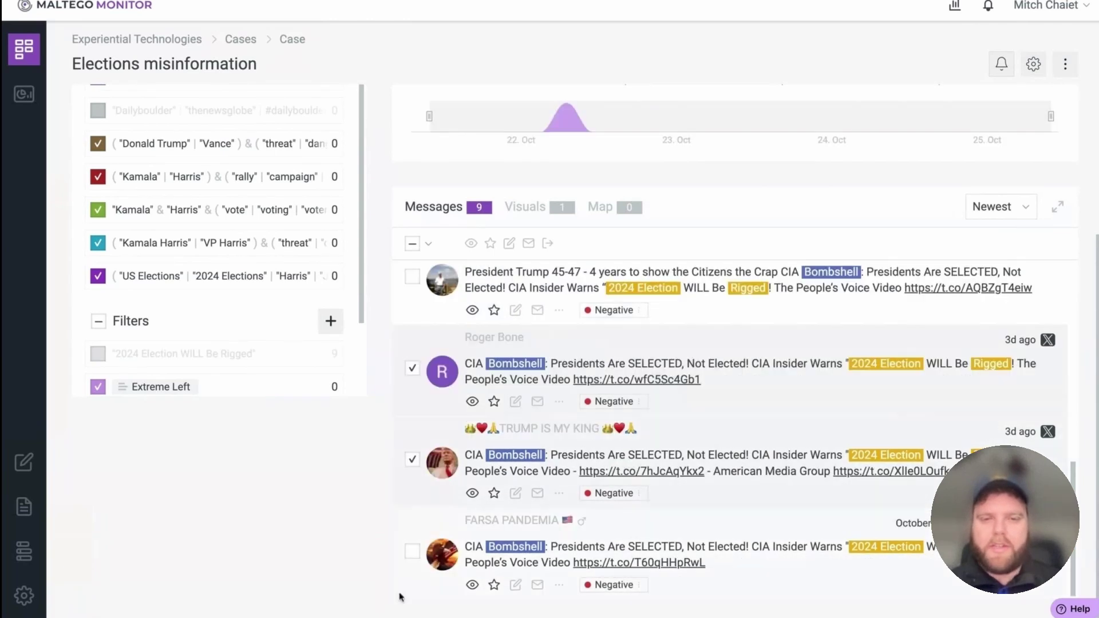
- Remove the two messages without capitalized "SELECTED" and the post beginning "President Trump 45-47" from the message list
scroll(646, 520, up, 3)
scroll(646, 519, up, 3)
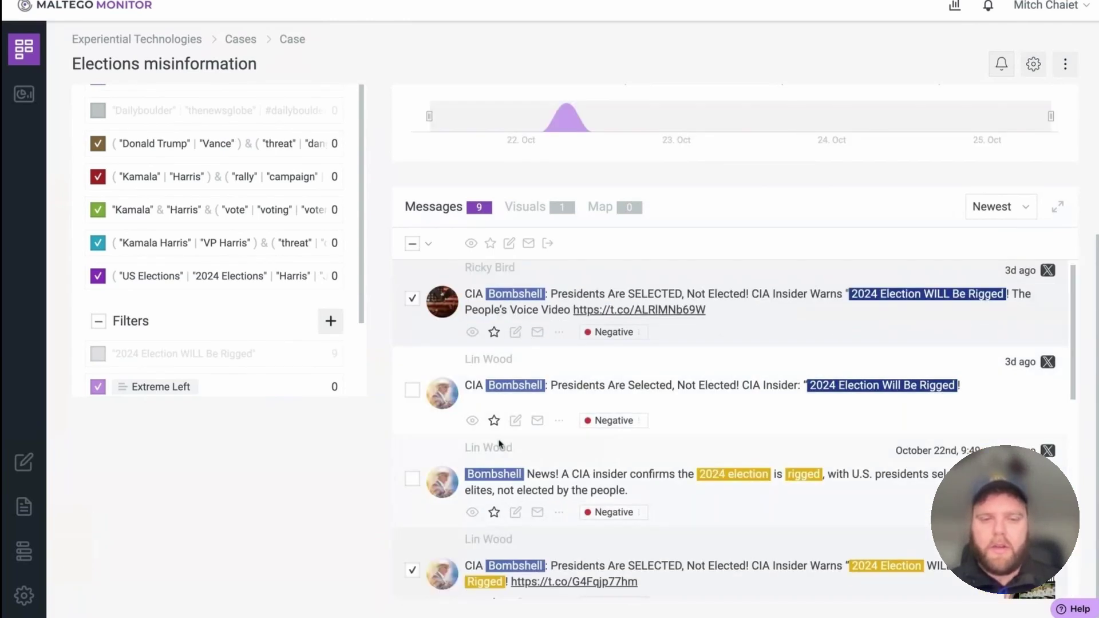
click(493, 423)
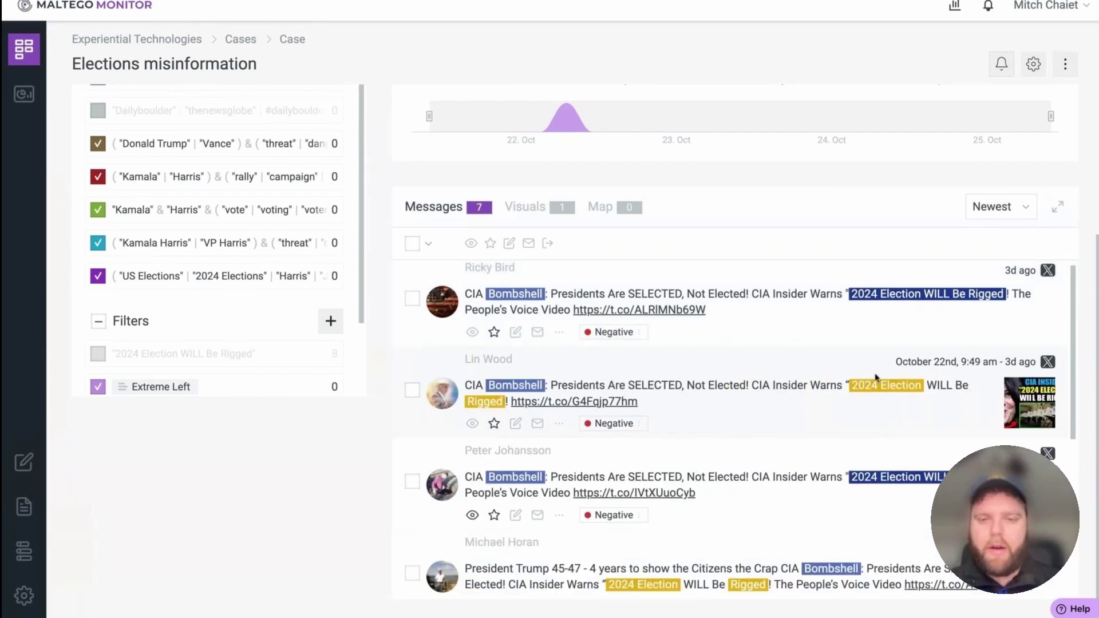
scroll(816, 369, down, 1)
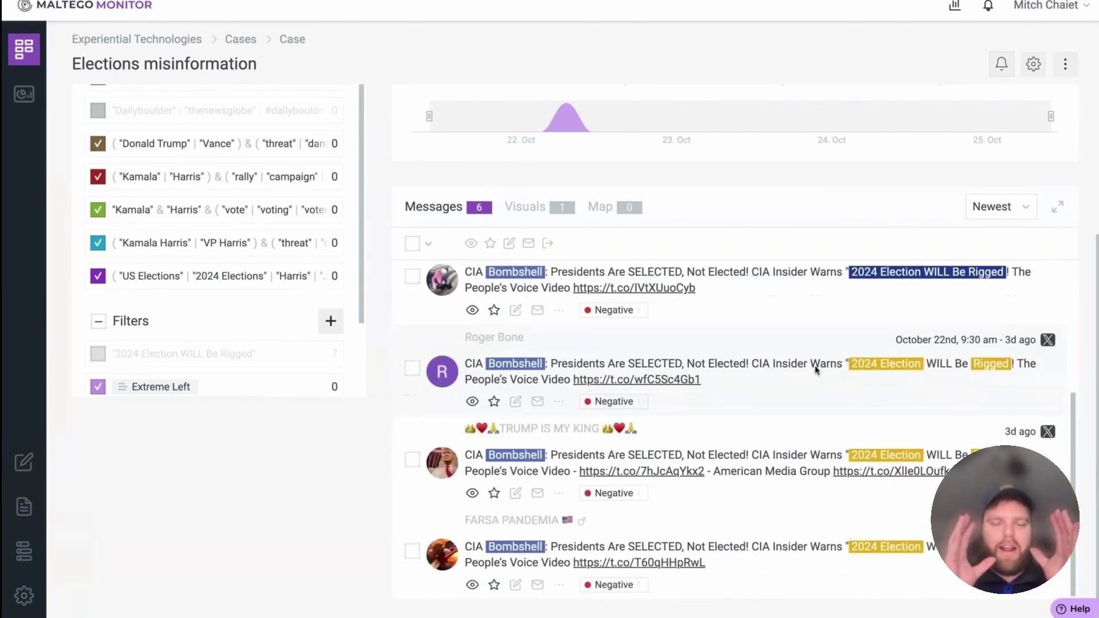
- Compare the "Presidents Are SELECTED" phrasing of the newest message with that of the other remaining posts
scroll(797, 438, up, 3)
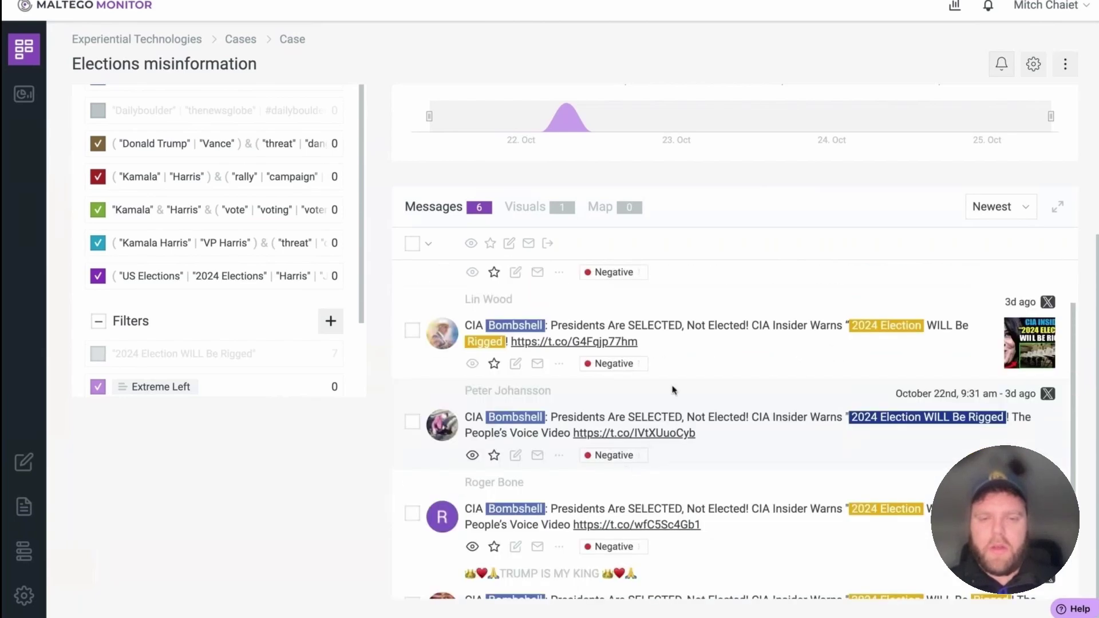
scroll(703, 343, up, 3)
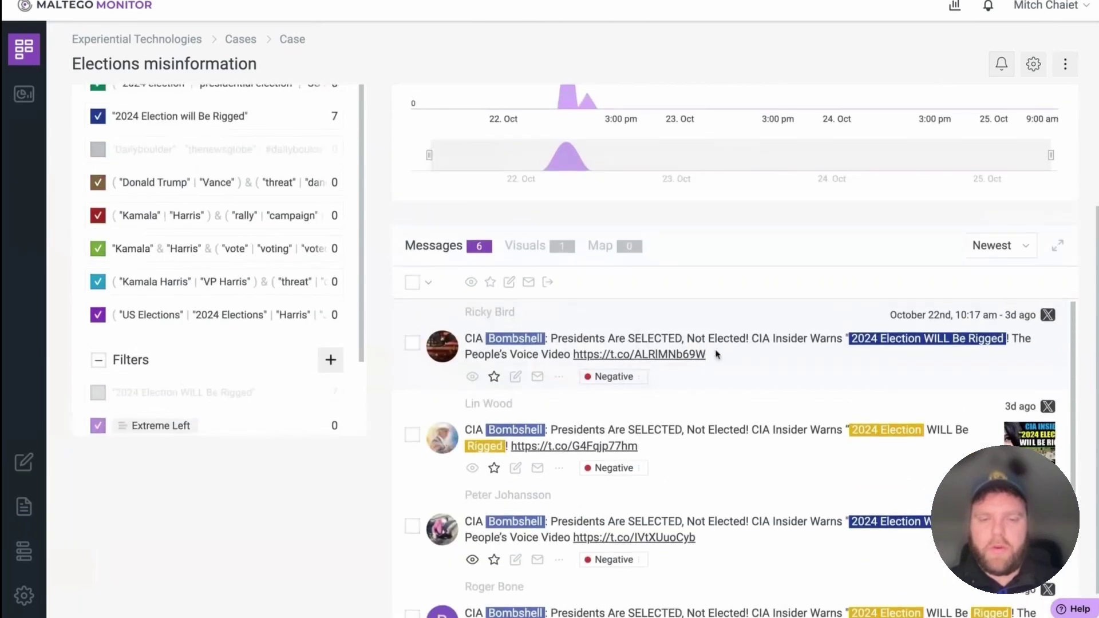
scroll(724, 465, down, 3)
scroll(724, 468, down, 2)
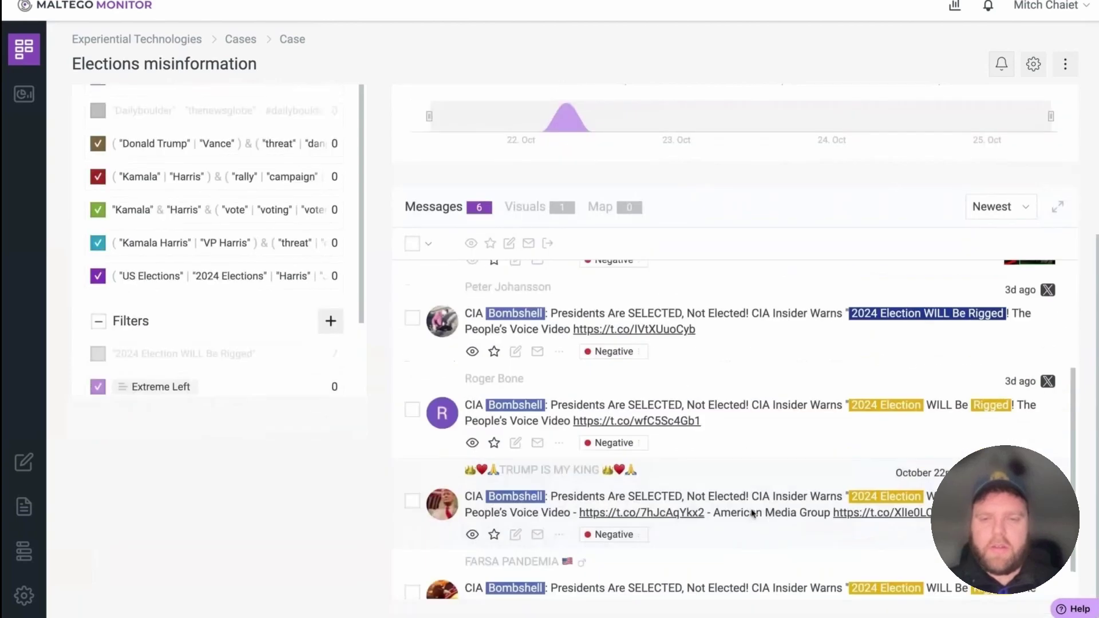
scroll(751, 510, up, 2)
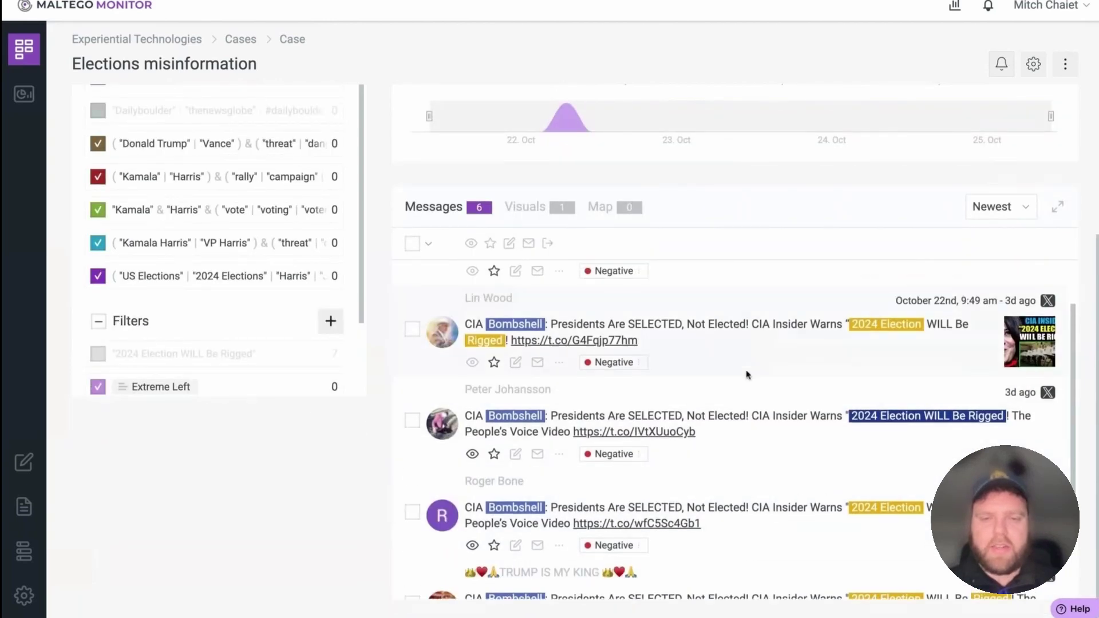
scroll(747, 373, up, 2)
drag(552, 307, 682, 304)
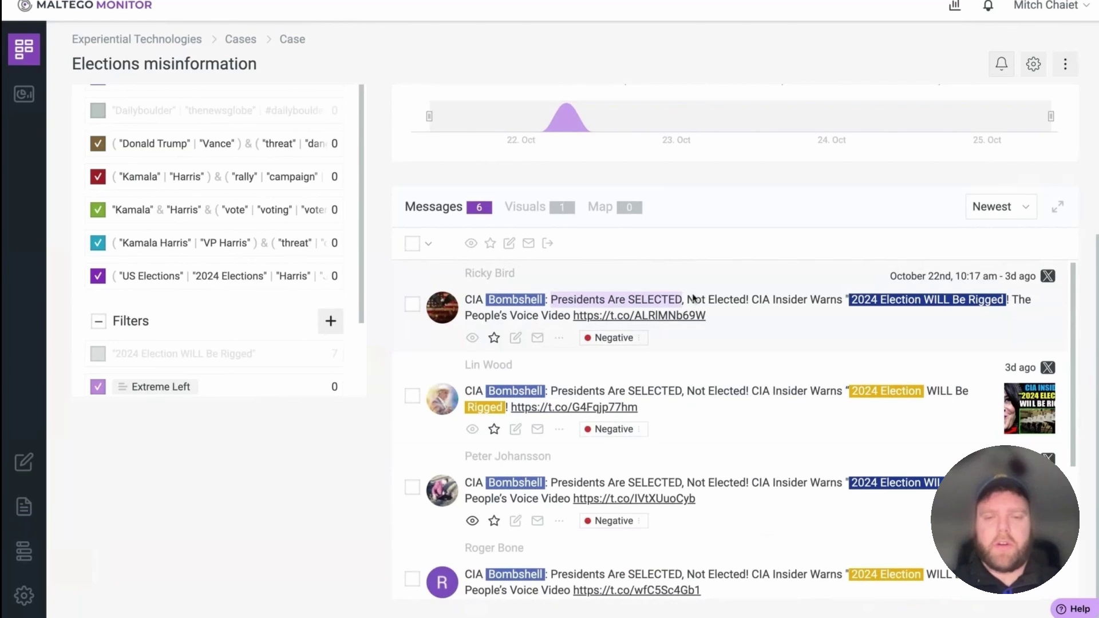
scroll(859, 477, down, 1)
scroll(859, 477, down, 1)
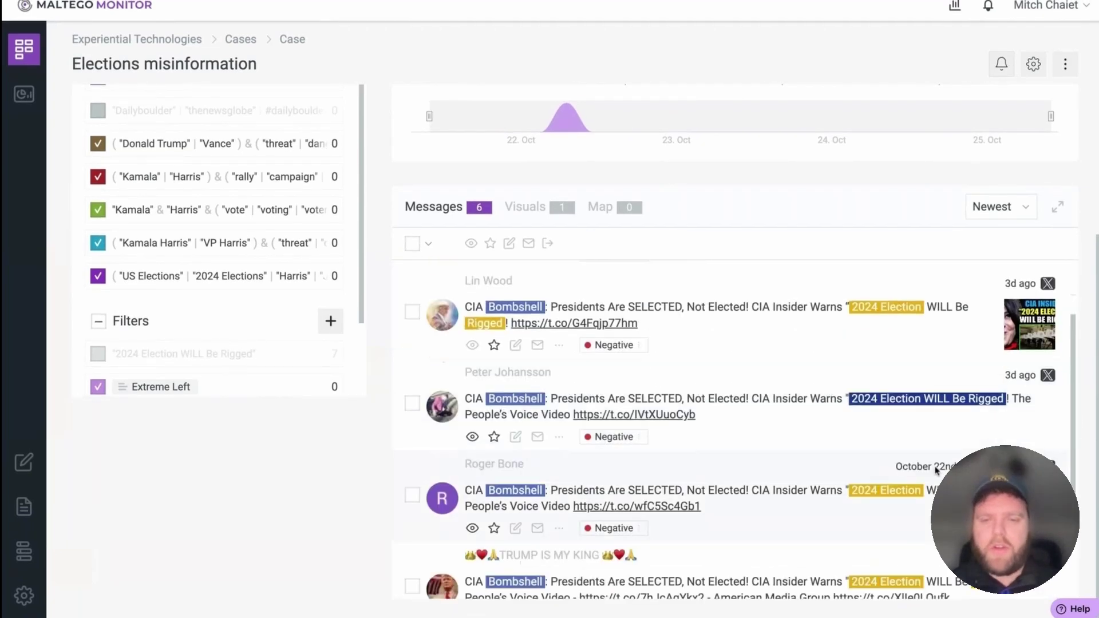
- Compare the "The People's Voice Video" mention and the shortened links across the remaining messages
scroll(971, 441, up, 2)
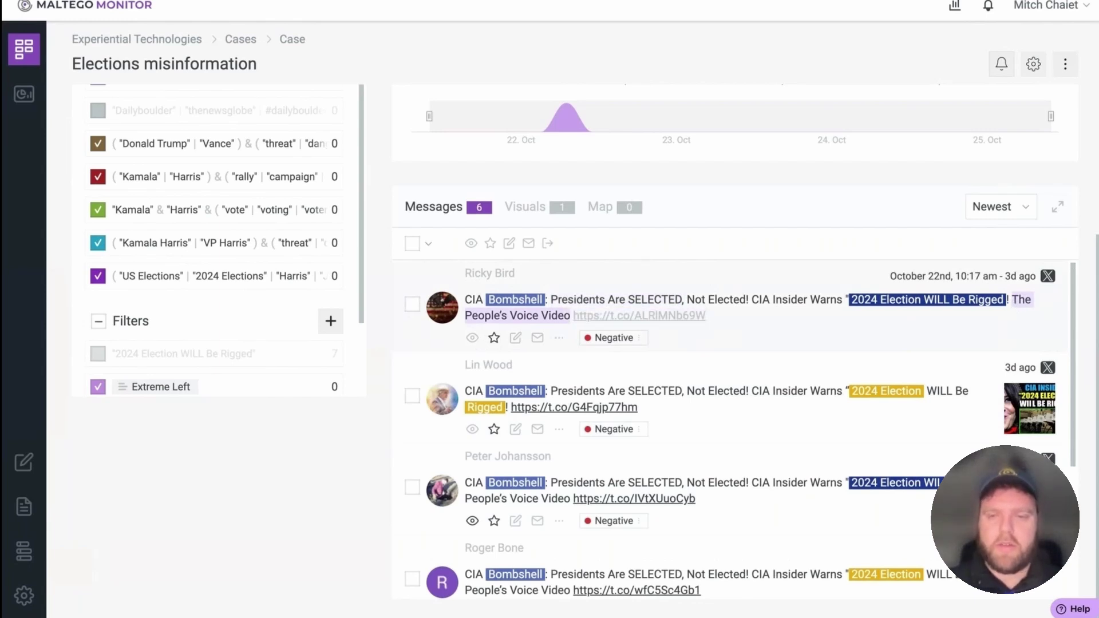
scroll(558, 320, down, 2)
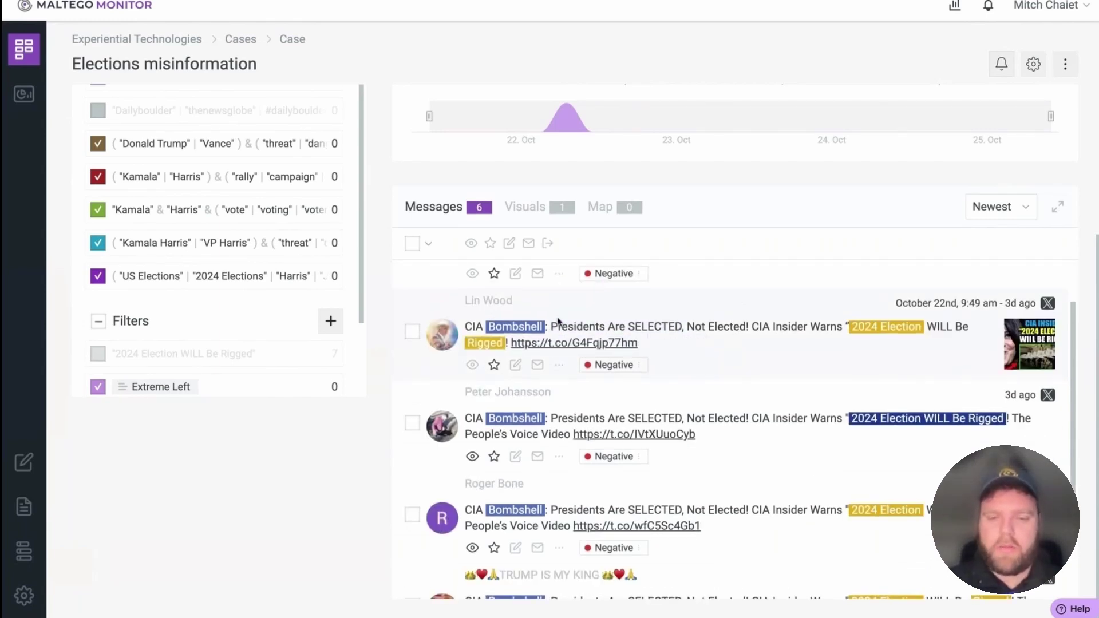
scroll(558, 321, down, 2)
scroll(558, 320, up, 2)
scroll(539, 310, up, 2)
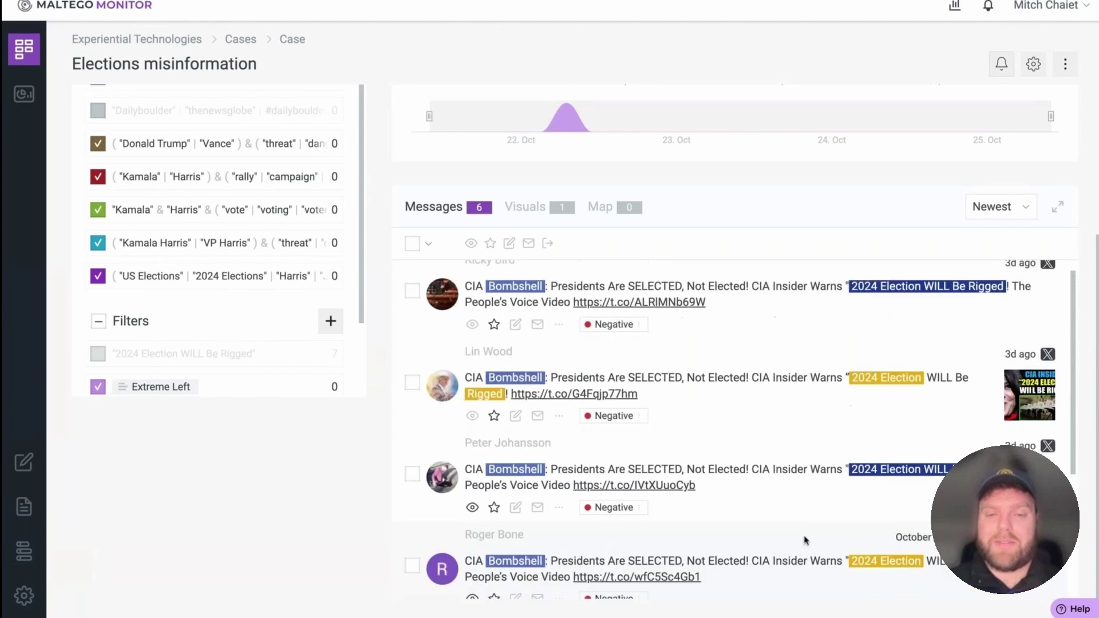
scroll(539, 309, up, 1)
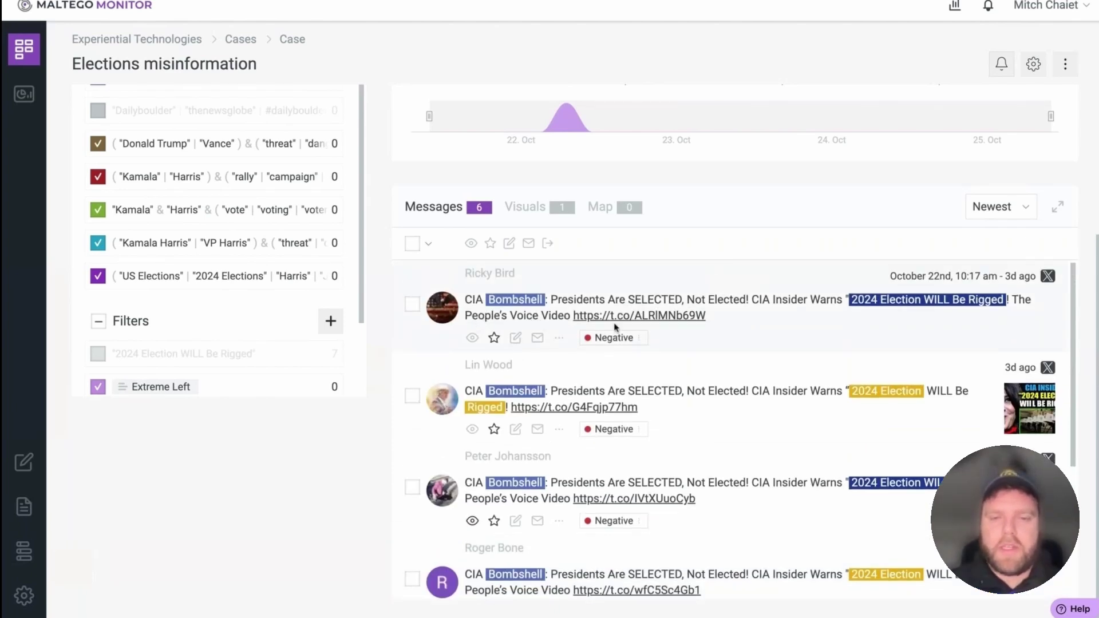
scroll(918, 400, down, 2)
mouse_move(577, 356)
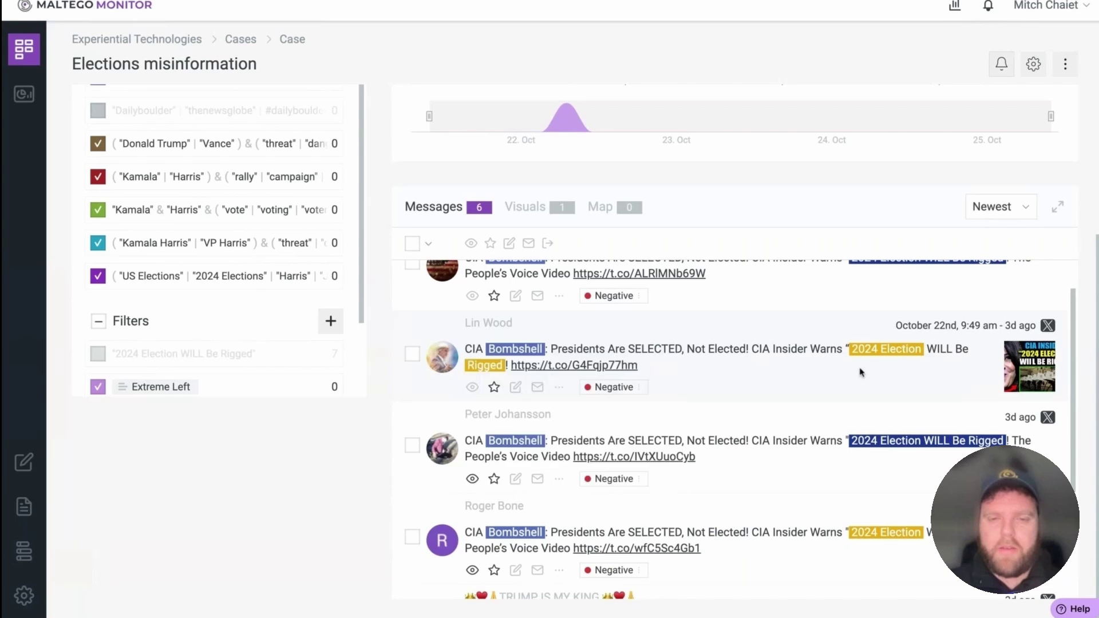
scroll(628, 363, up, 2)
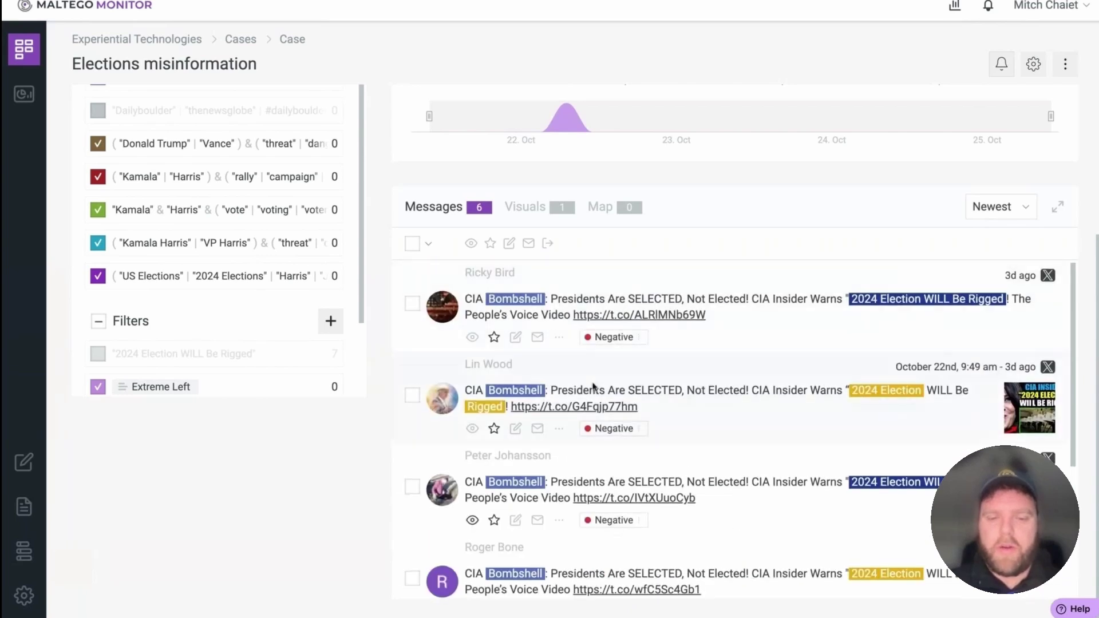
- Compare the wording, links and posting times of the remaining "CIA Bombshell" messages, from the newest to the oldest
scroll(591, 388, down, 8)
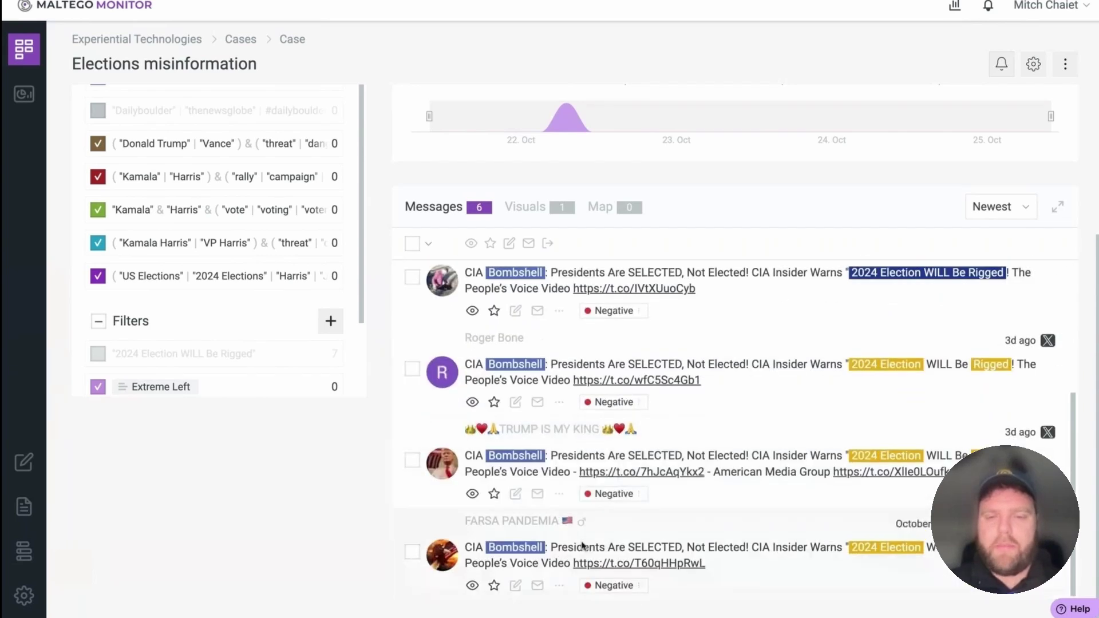
scroll(612, 490, up, 9)
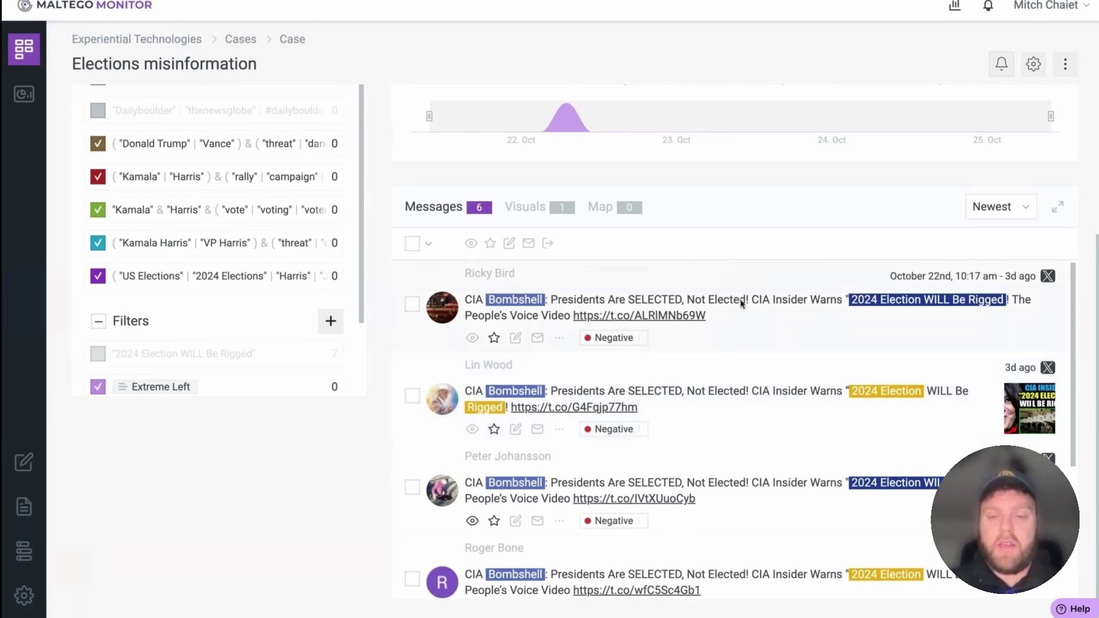
scroll(739, 493, down, 3)
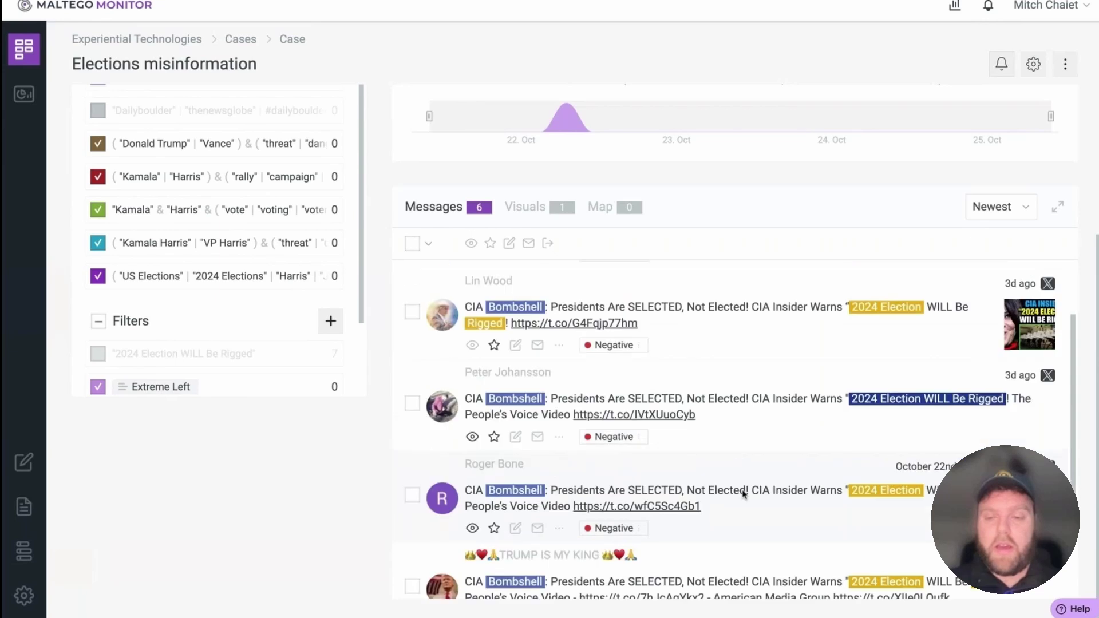
scroll(726, 497, up, 3)
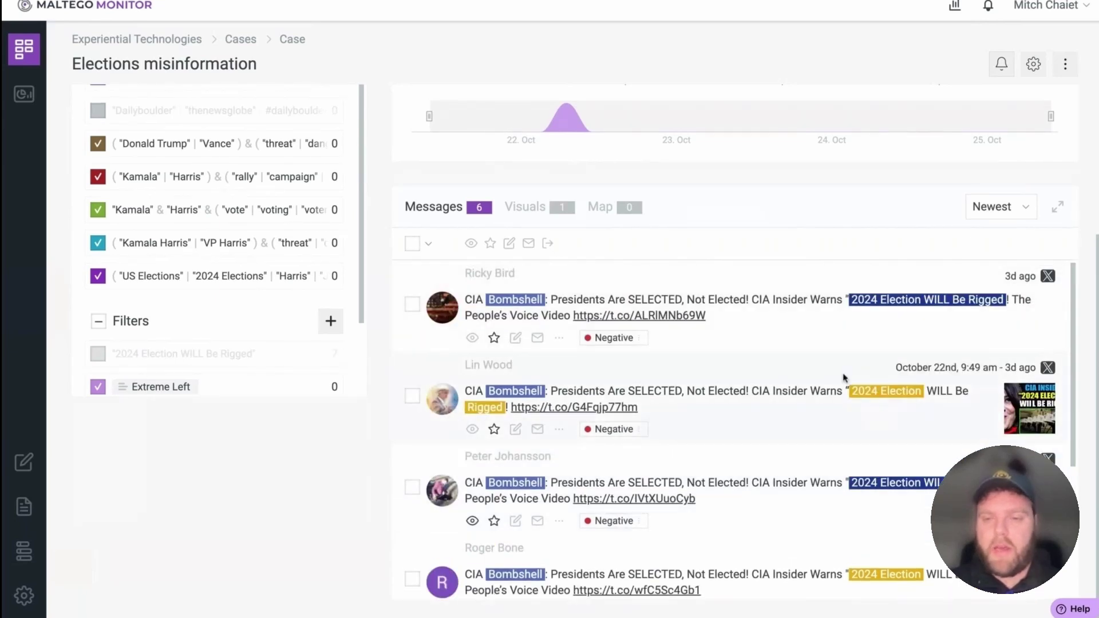
scroll(825, 286, down, 6)
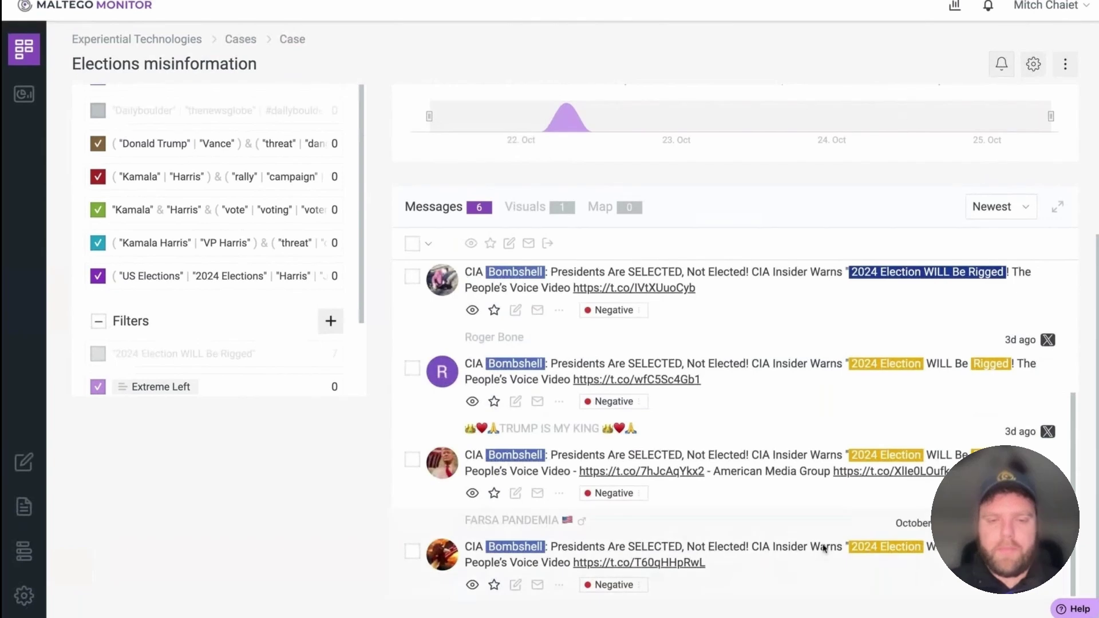
mouse_move(504, 523)
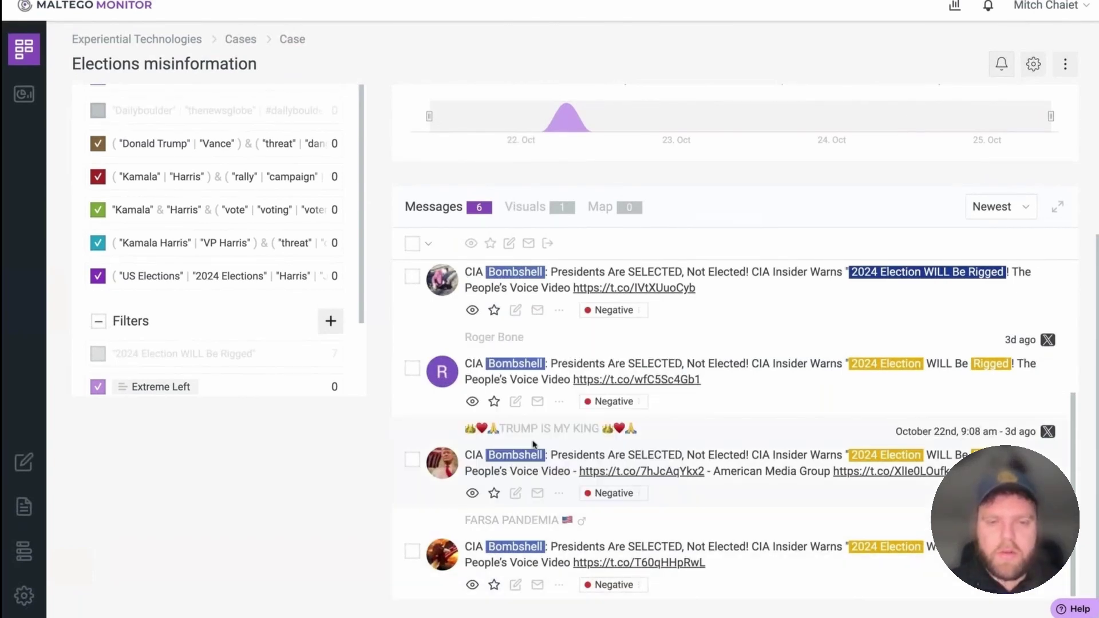
scroll(534, 442, up, 1)
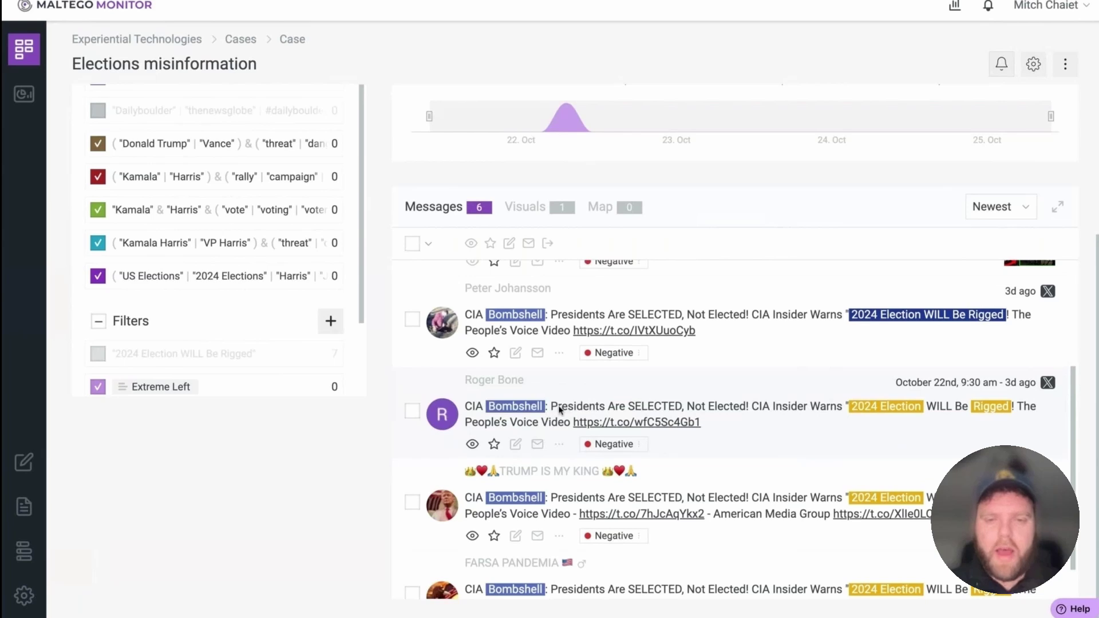
scroll(560, 434, up, 3)
scroll(560, 434, up, 1)
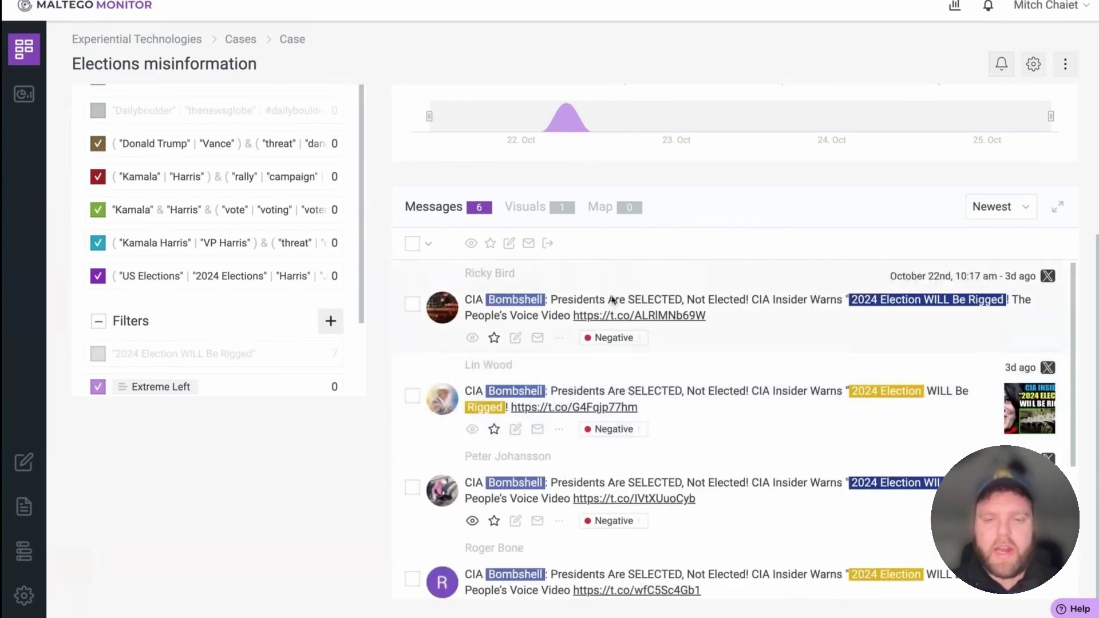
- Remove the second message, which omits "The People's Voice Video", and review the remaining posts, including the one mentioning American Media Group
click(493, 429)
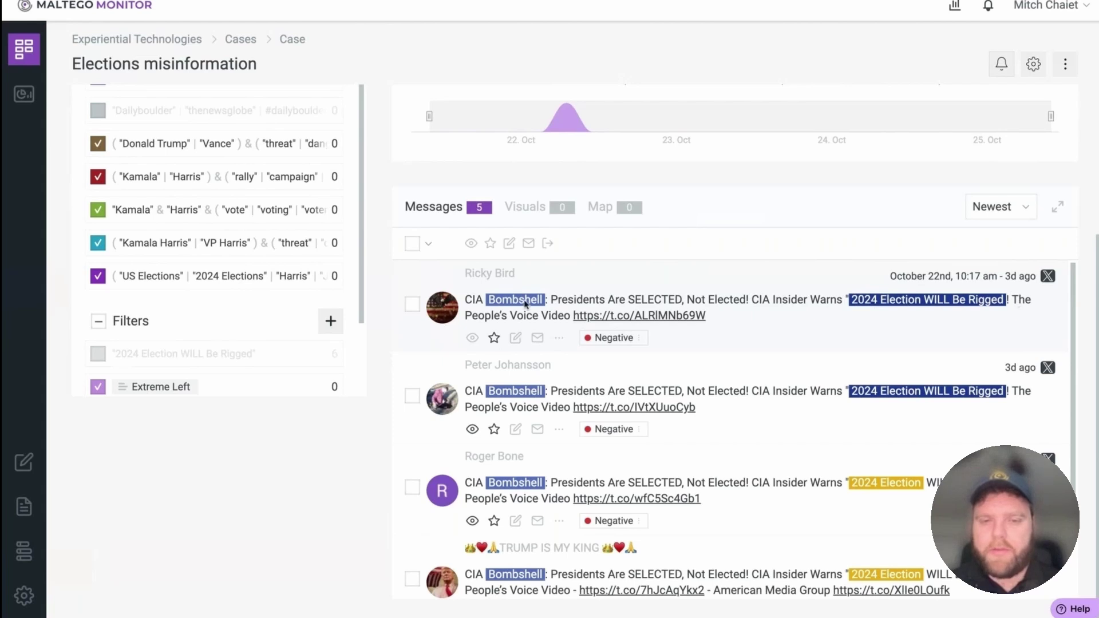
scroll(750, 321, down, 2)
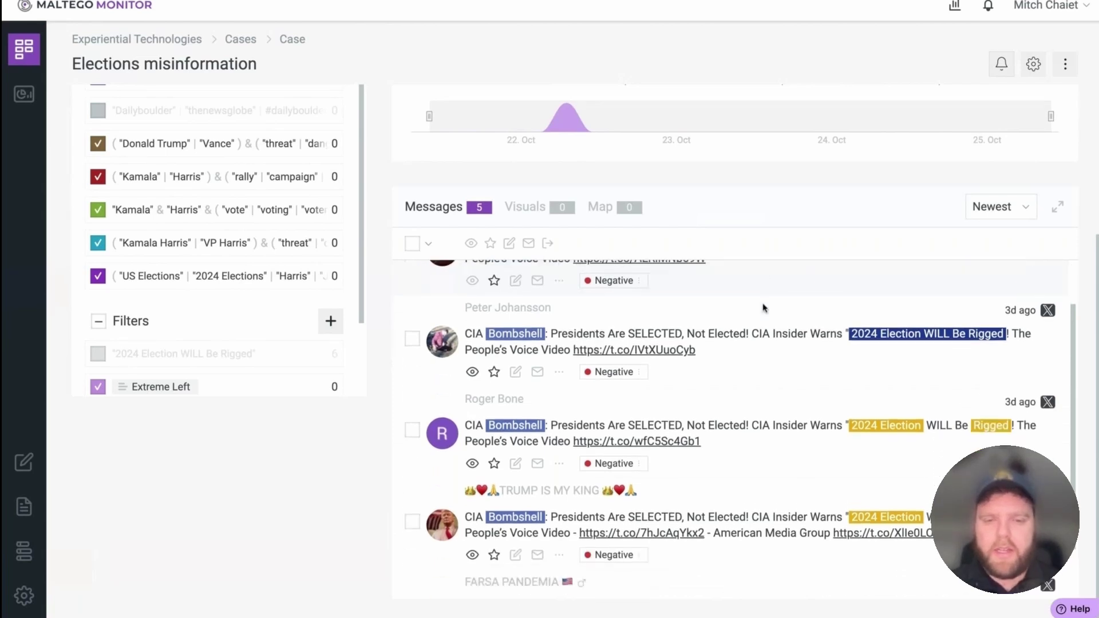
scroll(740, 346, down, 2)
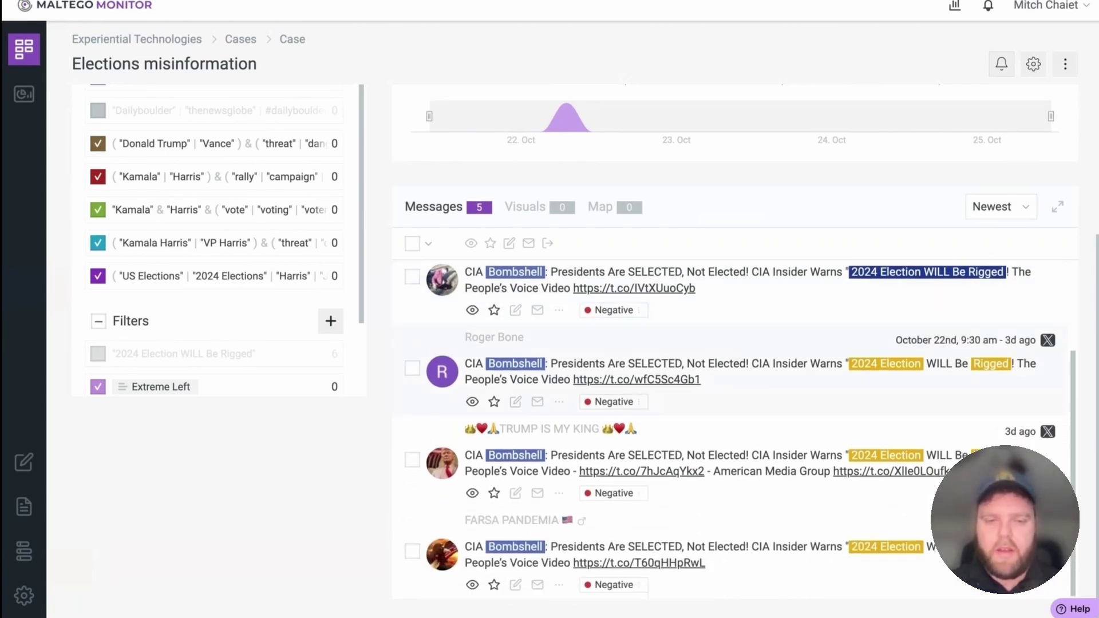
mouse_move(511, 432)
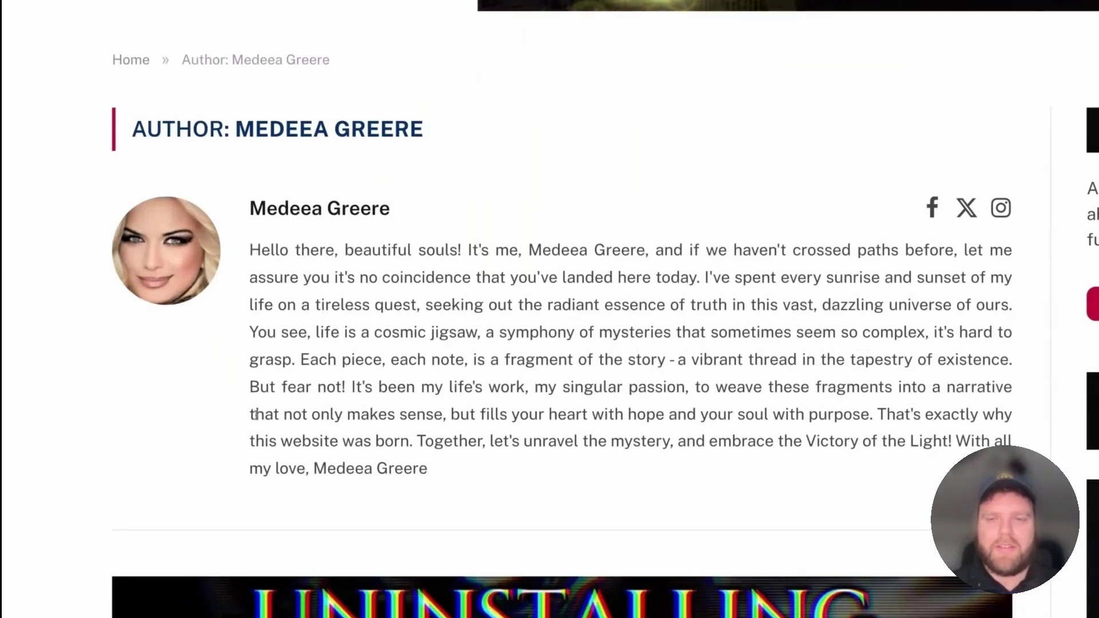
- Examine the article author's biography on AMG-NEWS.COM, including the "every sunrise and sunset" passage, and return to the article
drag(708, 277, 690, 305)
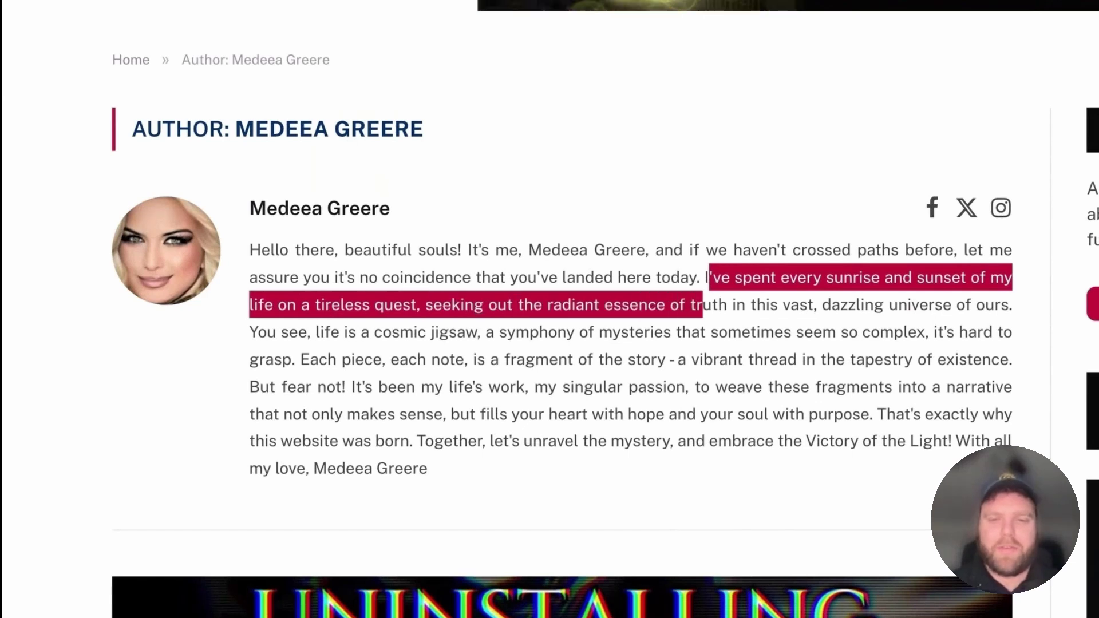
click(690, 305)
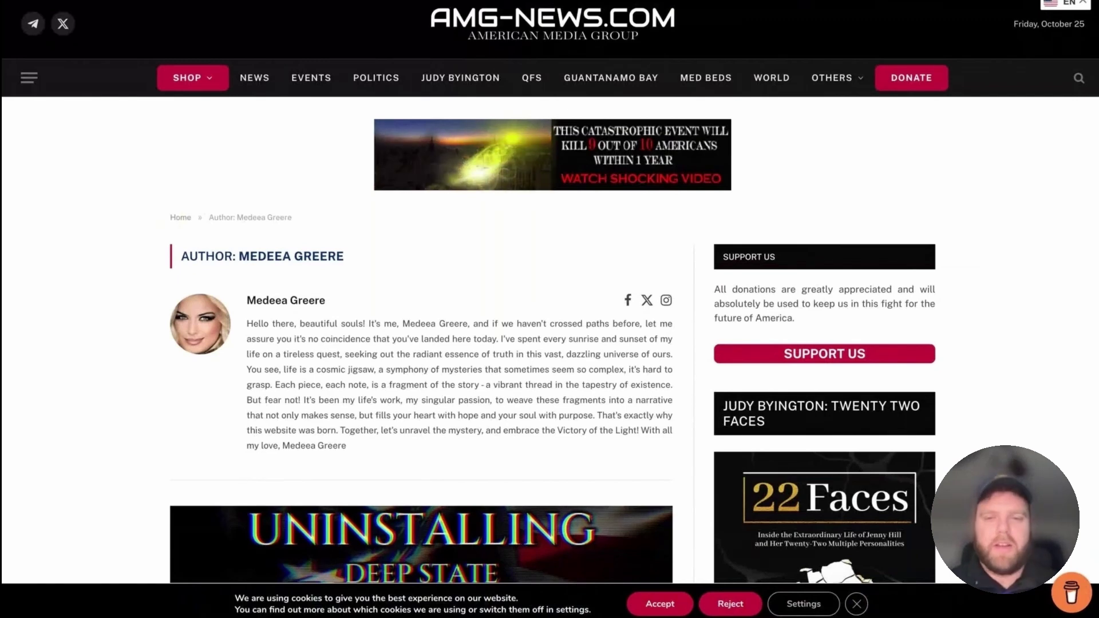
key(alt+Left)
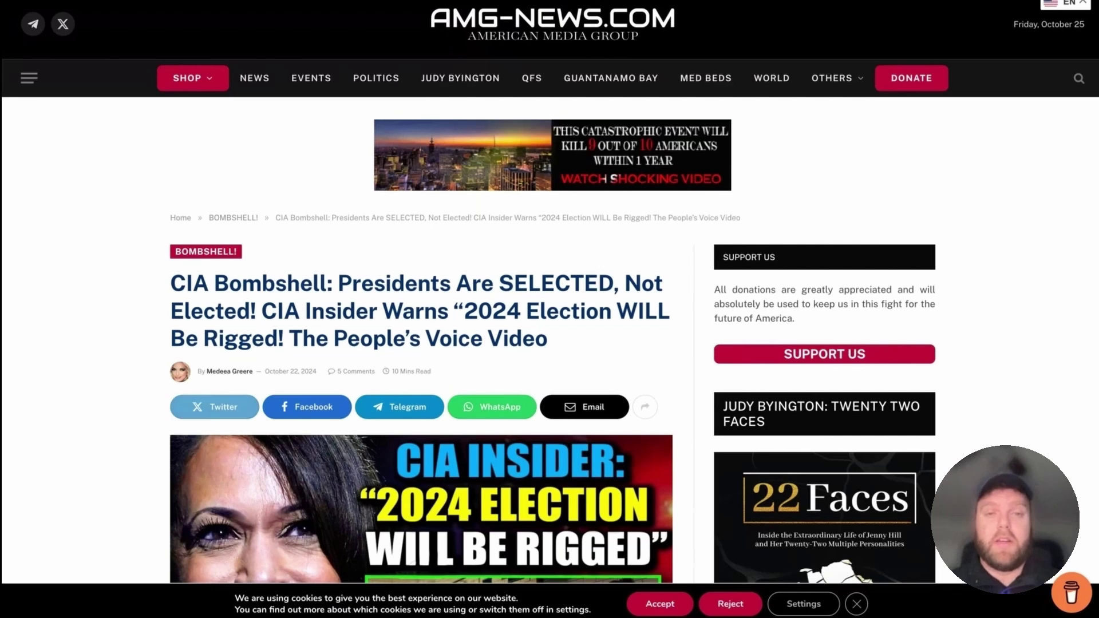
- Read through the AMG-NEWS.COM article "CIA Bombshell: Presidents Are SELECTED, Not Elected!", checking its title, claims, embedded videos and promotions
scroll(915, 129, down, 8)
scroll(915, 129, down, 2)
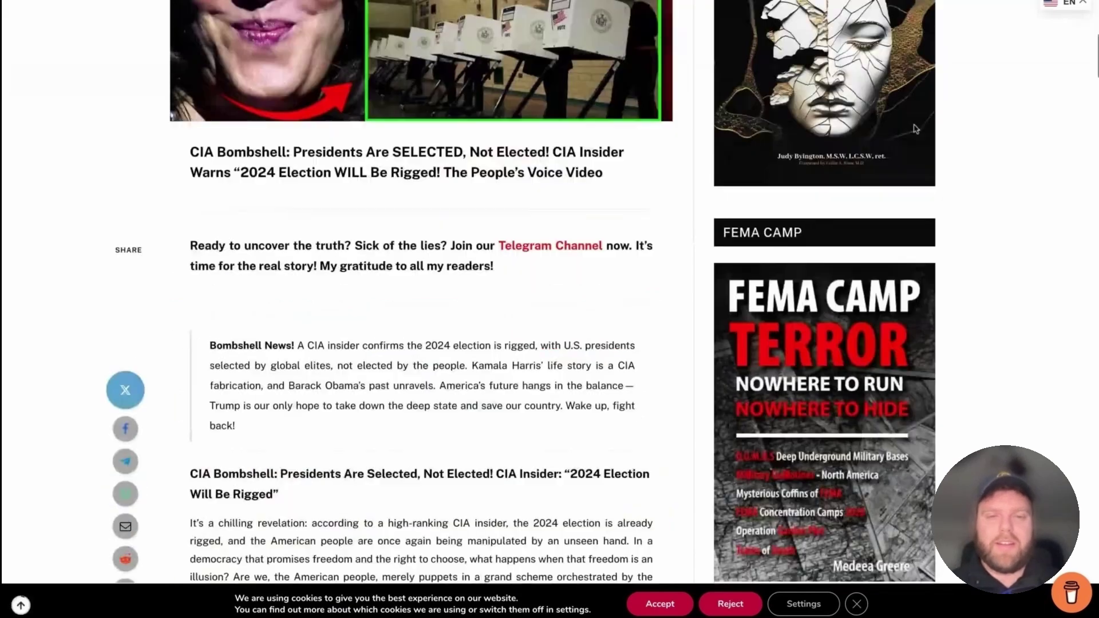
scroll(640, 187, down, 11)
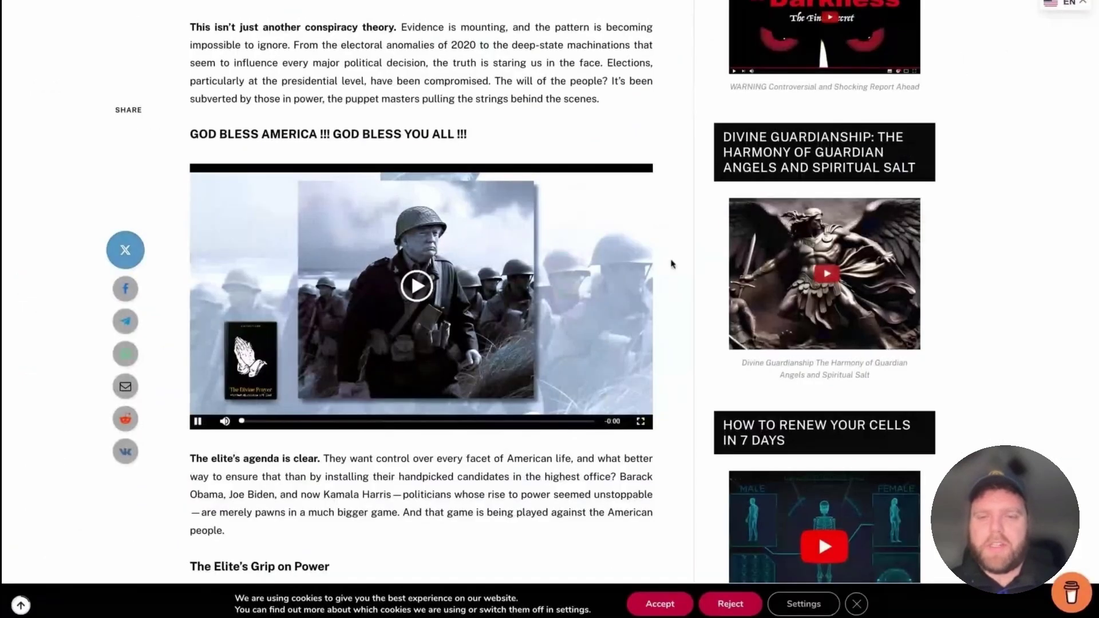
scroll(803, 302, down, 3)
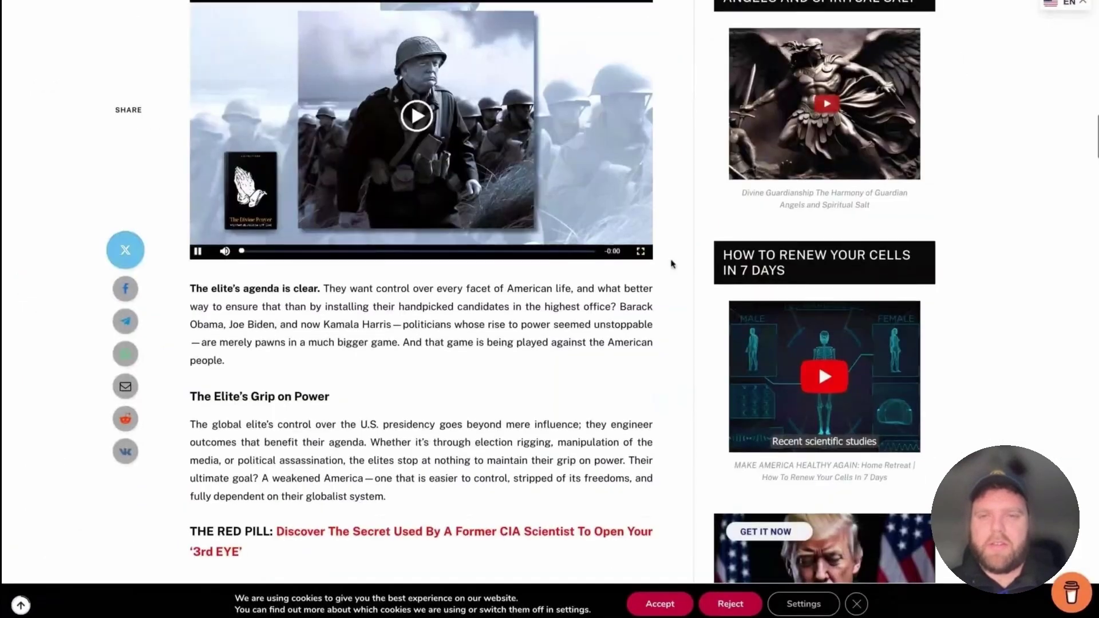
scroll(671, 263, down, 9)
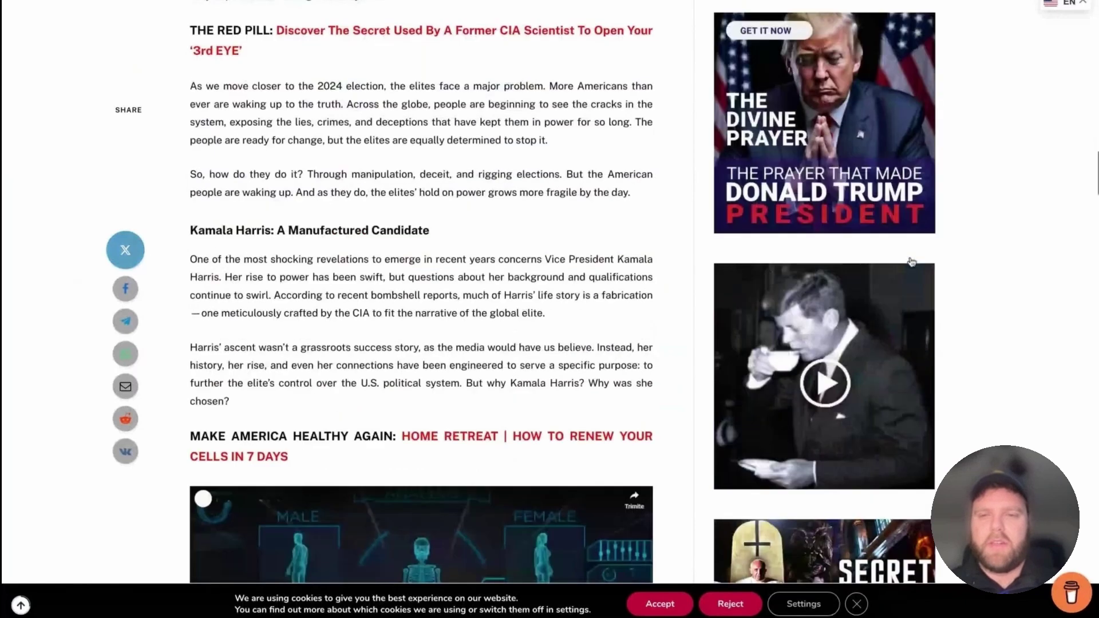
scroll(849, 106, down, 11)
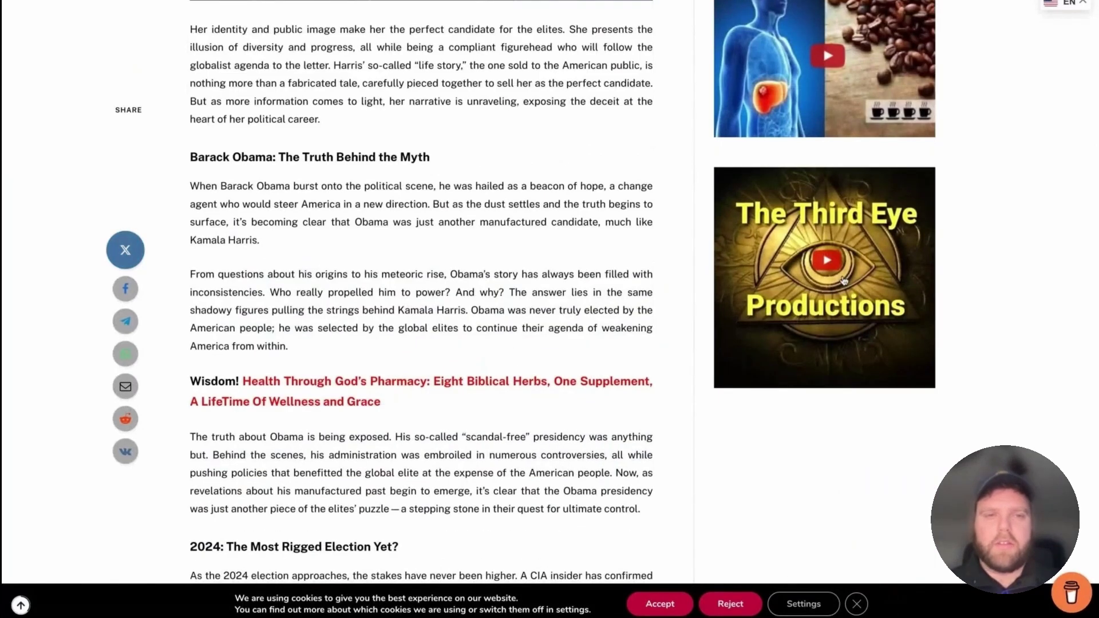
scroll(422, 309, up, 19)
scroll(550, 309, up, 15)
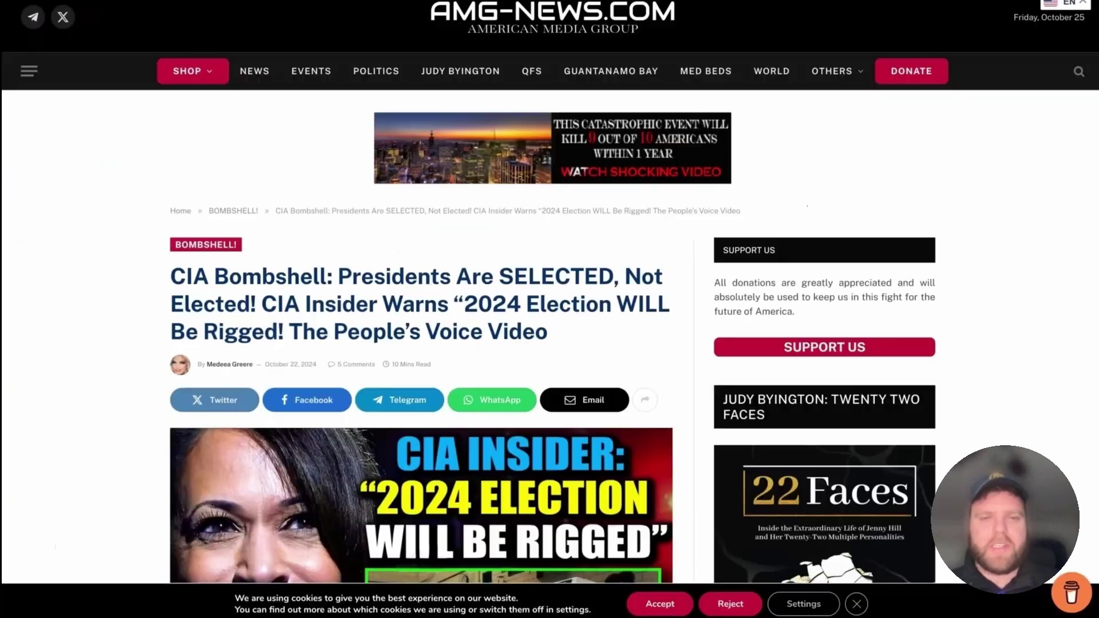
scroll(817, 307, down, 20)
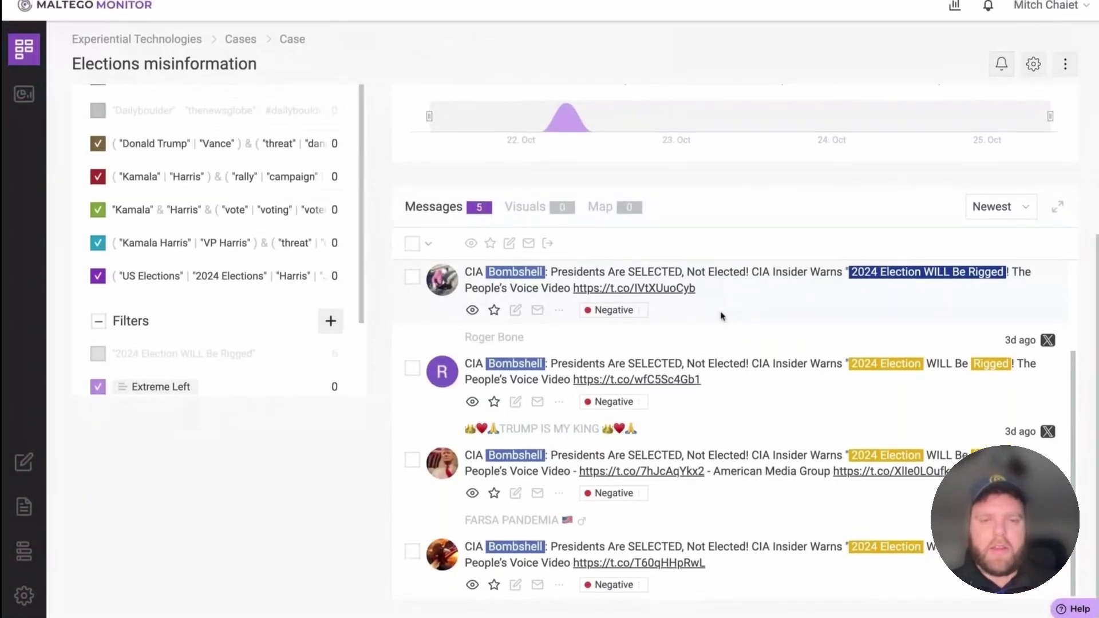
- Examine which accounts posted the matching messages in Maltego Monitor, and the display name and username columns of the exported Google Sheets spreadsheet
scroll(680, 440, up, 2)
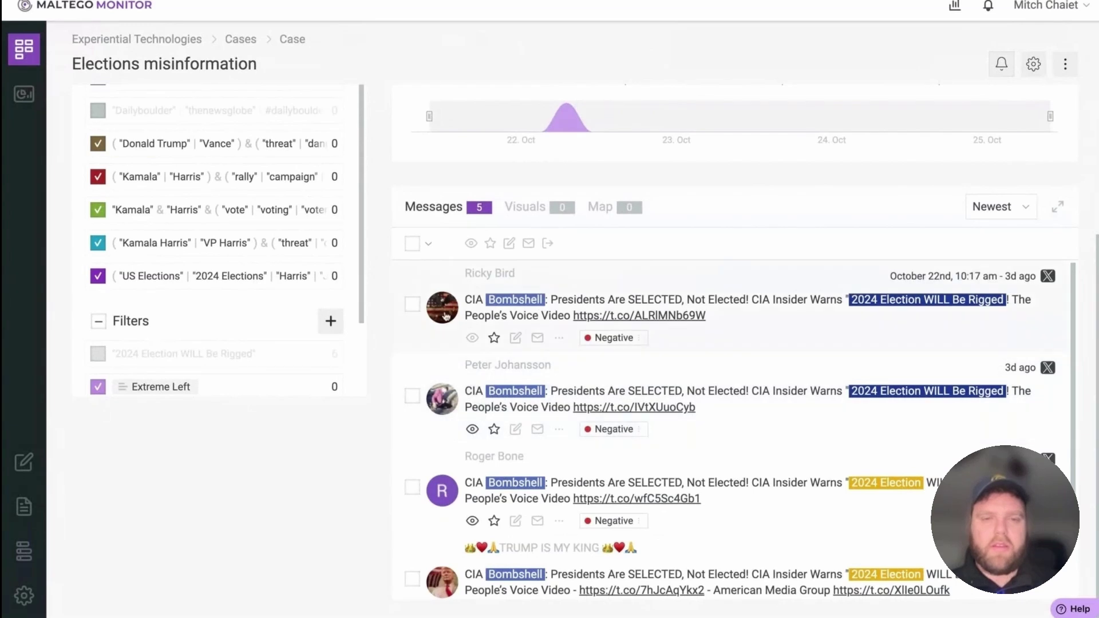
scroll(456, 348, down, 2)
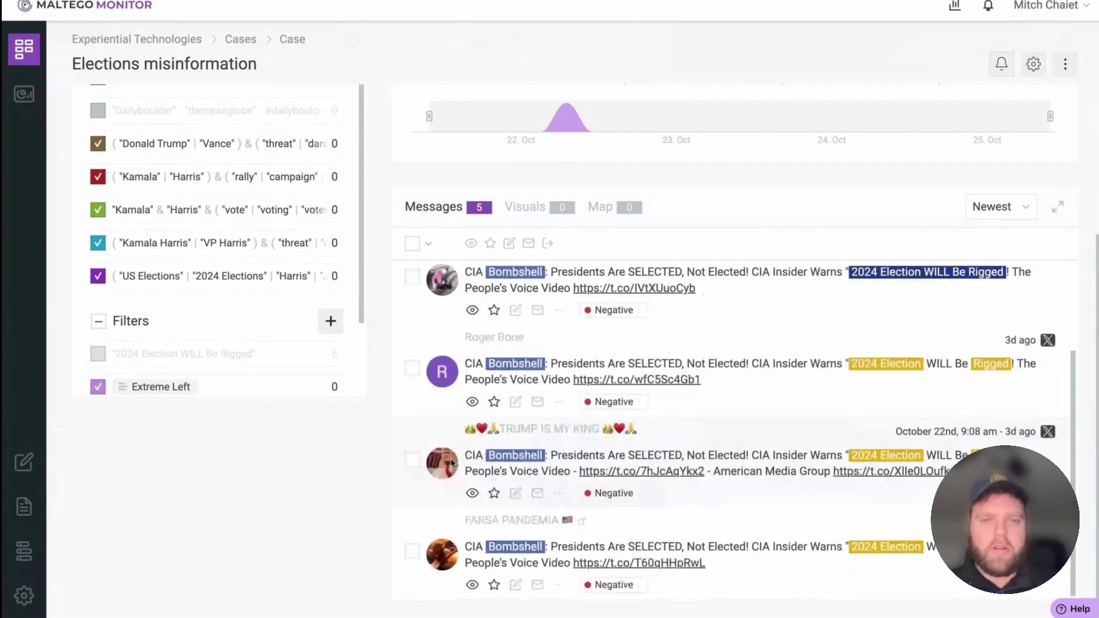
scroll(457, 348, up, 2)
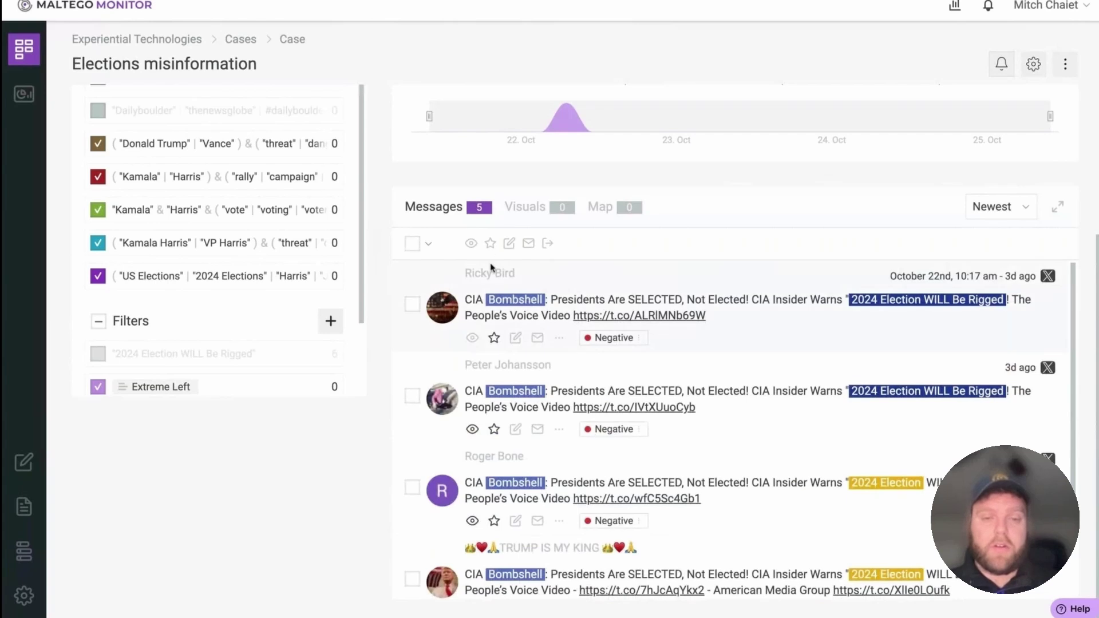
mouse_move(491, 272)
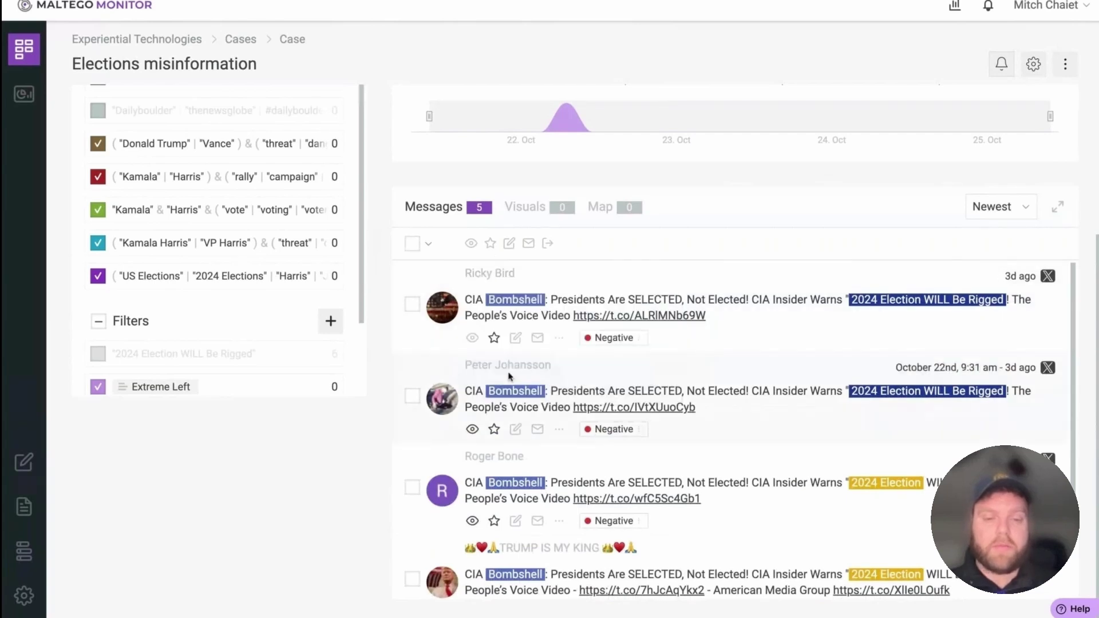
scroll(543, 468, down, 2)
mouse_move(543, 468)
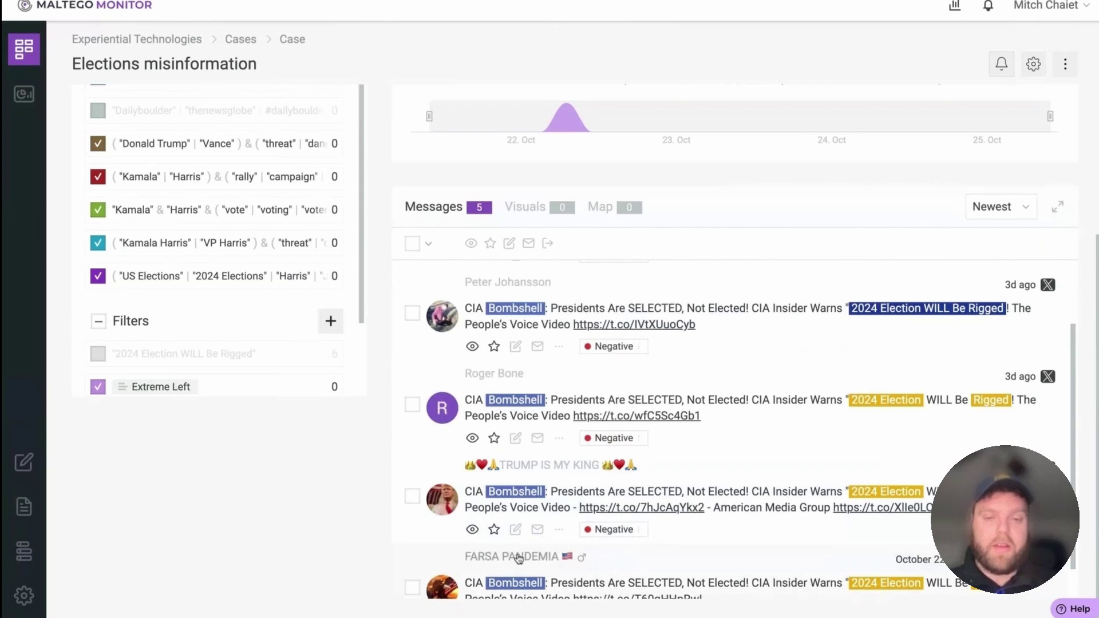
mouse_move(518, 558)
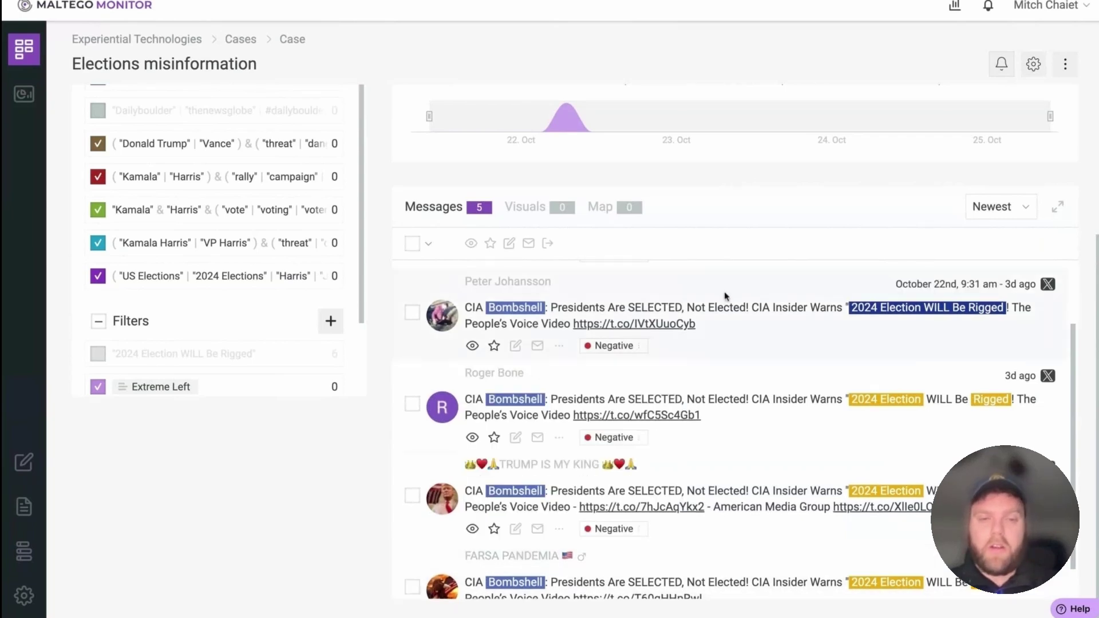
scroll(726, 296, down, 1)
scroll(725, 295, up, 2)
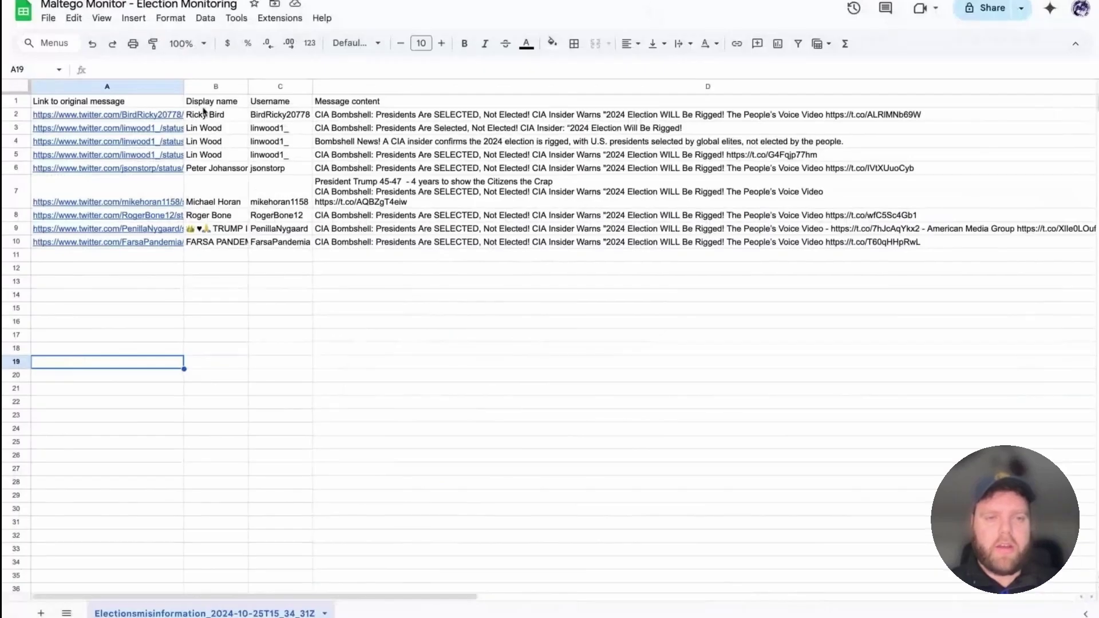
drag(184, 86, 320, 86)
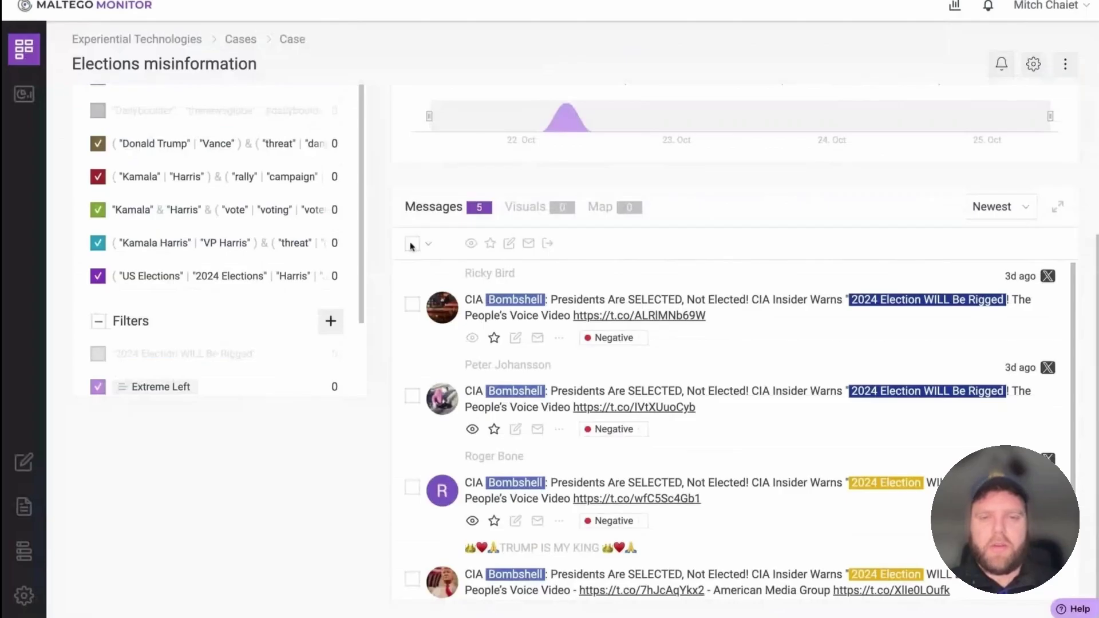
- Select all remaining "CIA Bombshell" messages in the Maltego Monitor case and export them as CSV
click(412, 243)
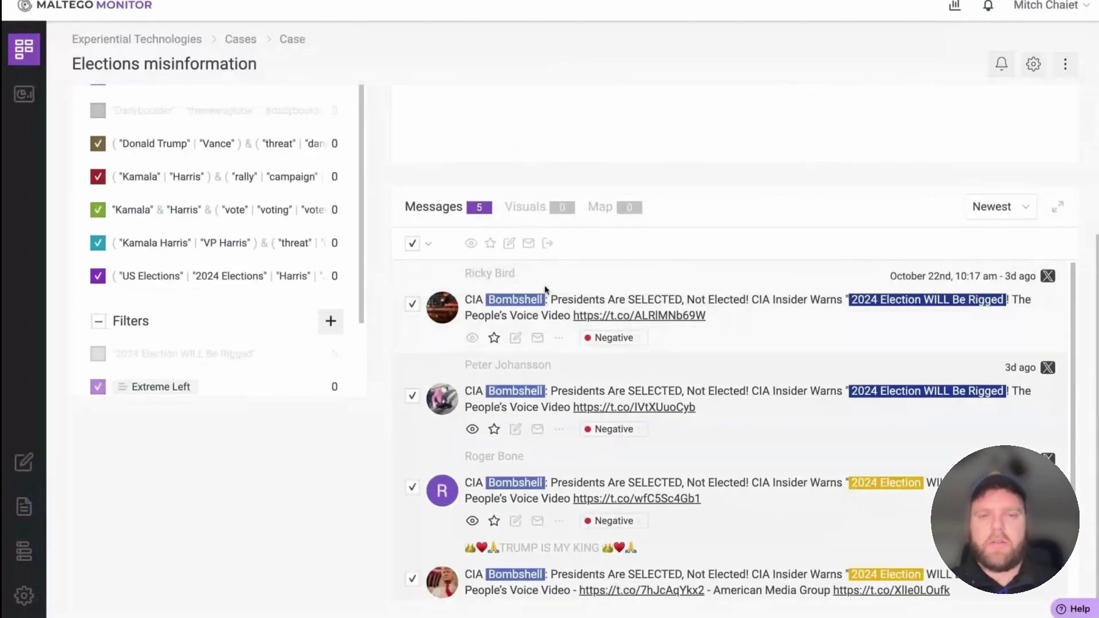
click(547, 243)
click(384, 77)
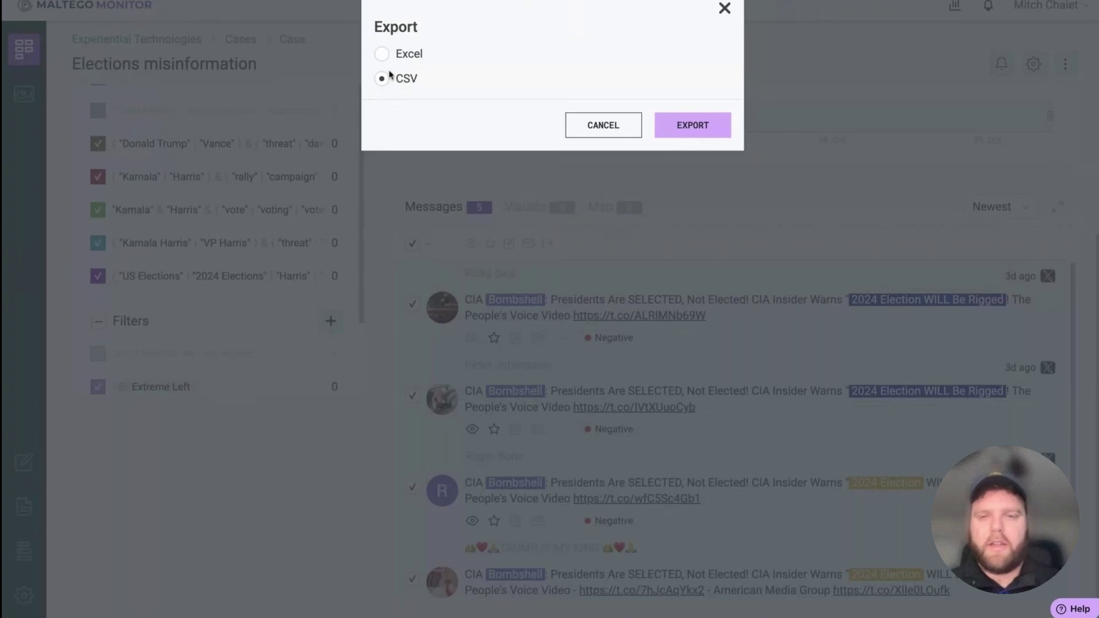
click(694, 126)
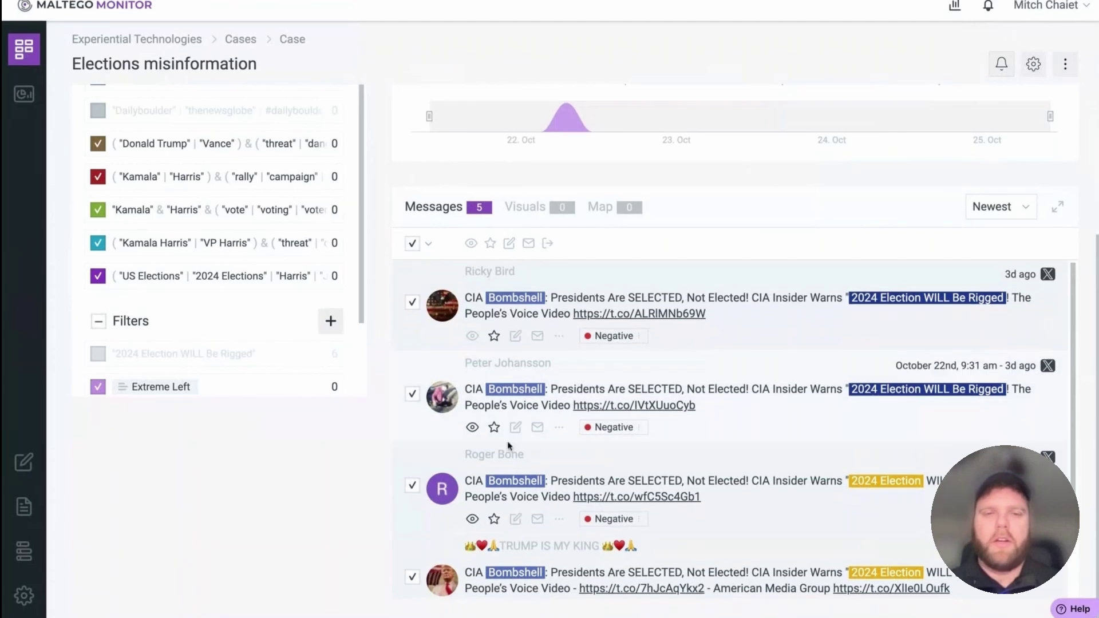
scroll(509, 447, down, 2)
scroll(509, 447, up, 5)
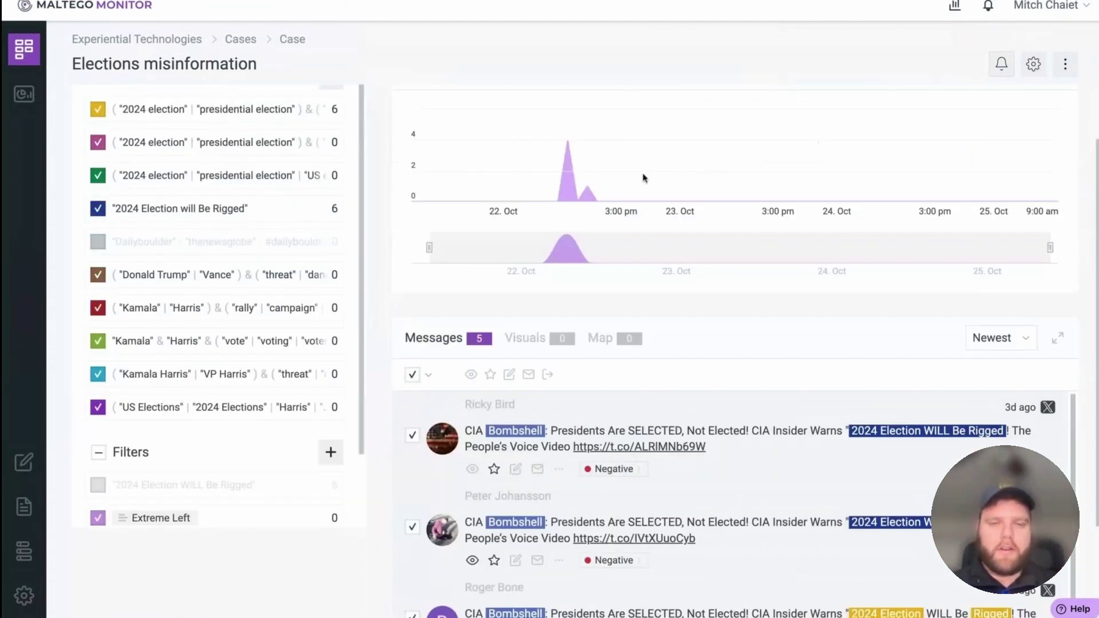
scroll(644, 178, up, 2)
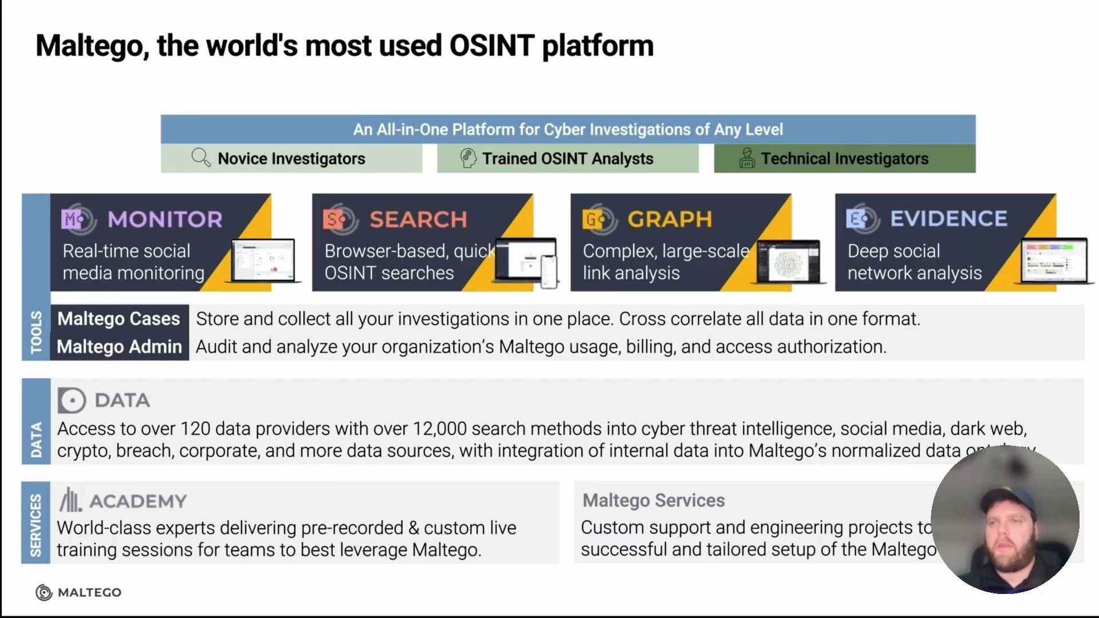